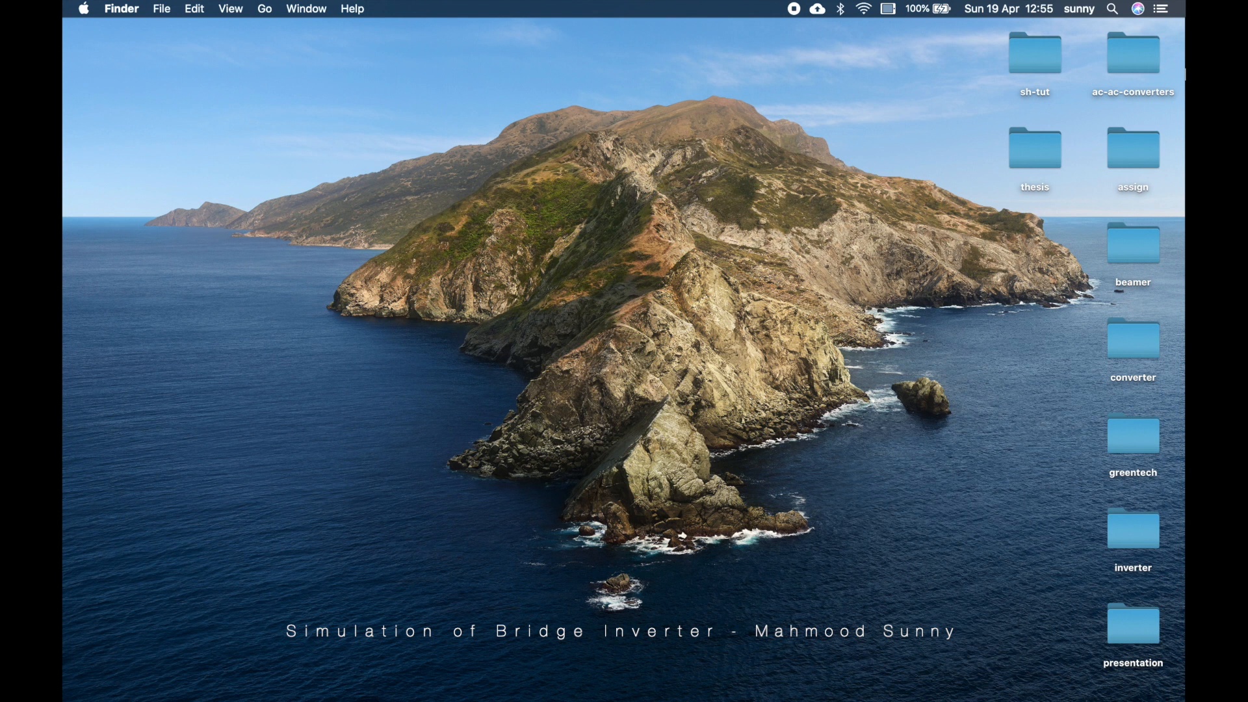
Launch LTspice and start a new blank schematic
{"action": "key", "text": "super+space"}
{"action": "type", "text": "ltspice"}
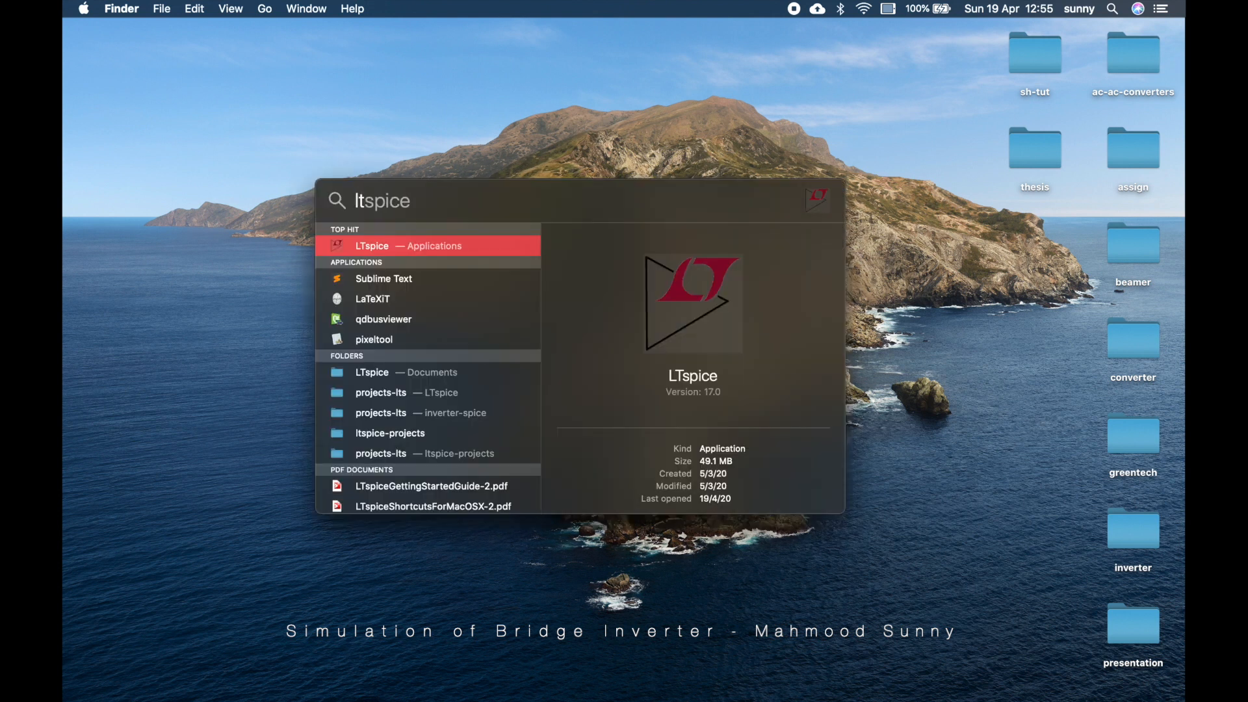
{"action": "key", "text": "Return"}
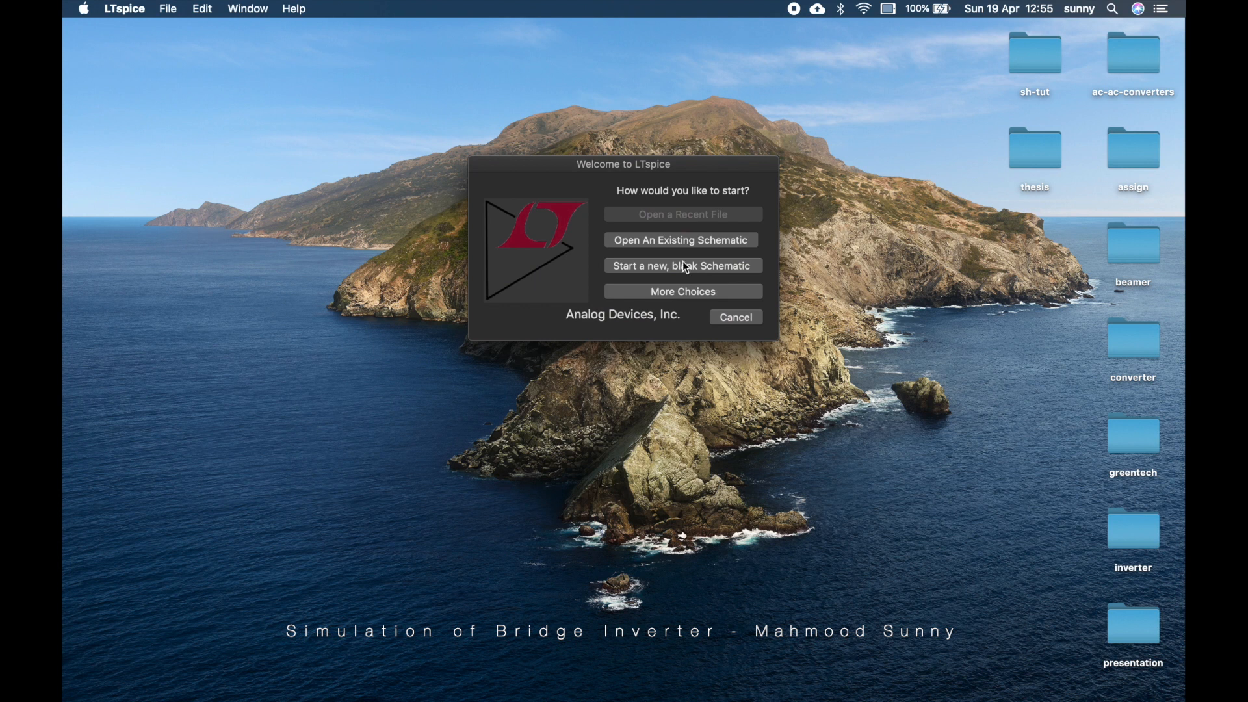
{"action": "left_click", "coordinate": [703, 266]}
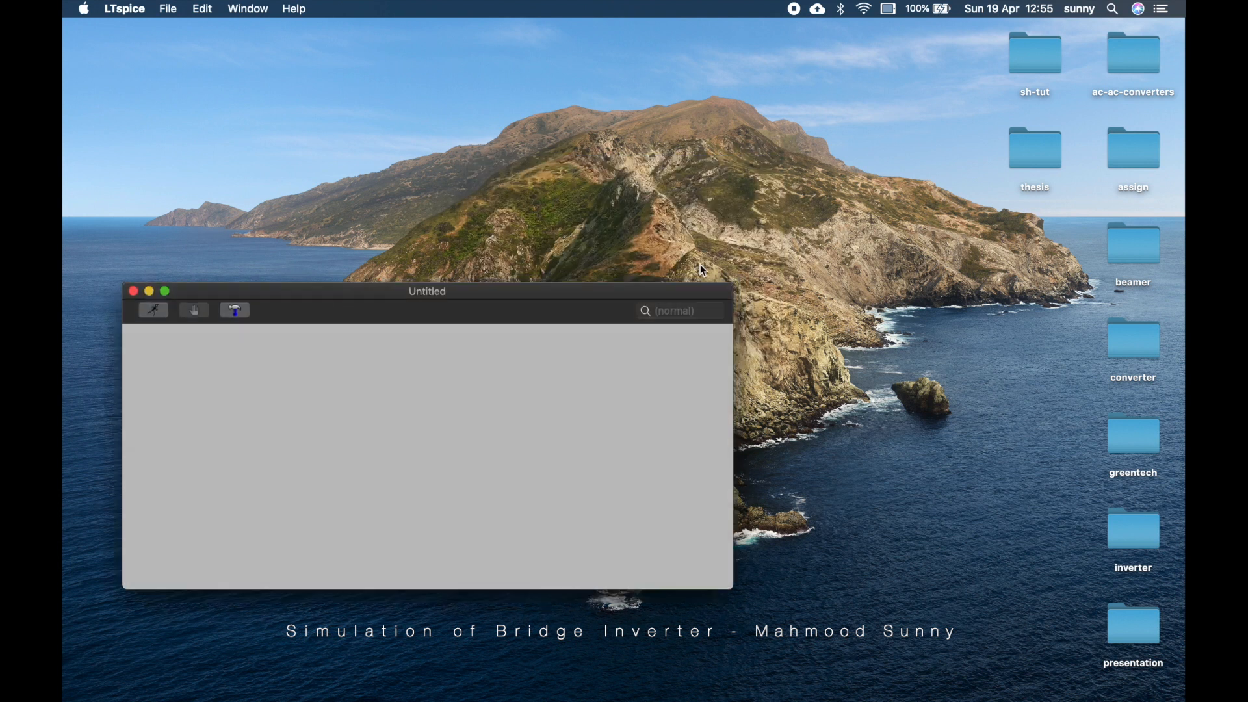
Maximize the schematic window and place a voltage source V1 near the left edge
{"action": "double_click", "coordinate": [542, 300]}
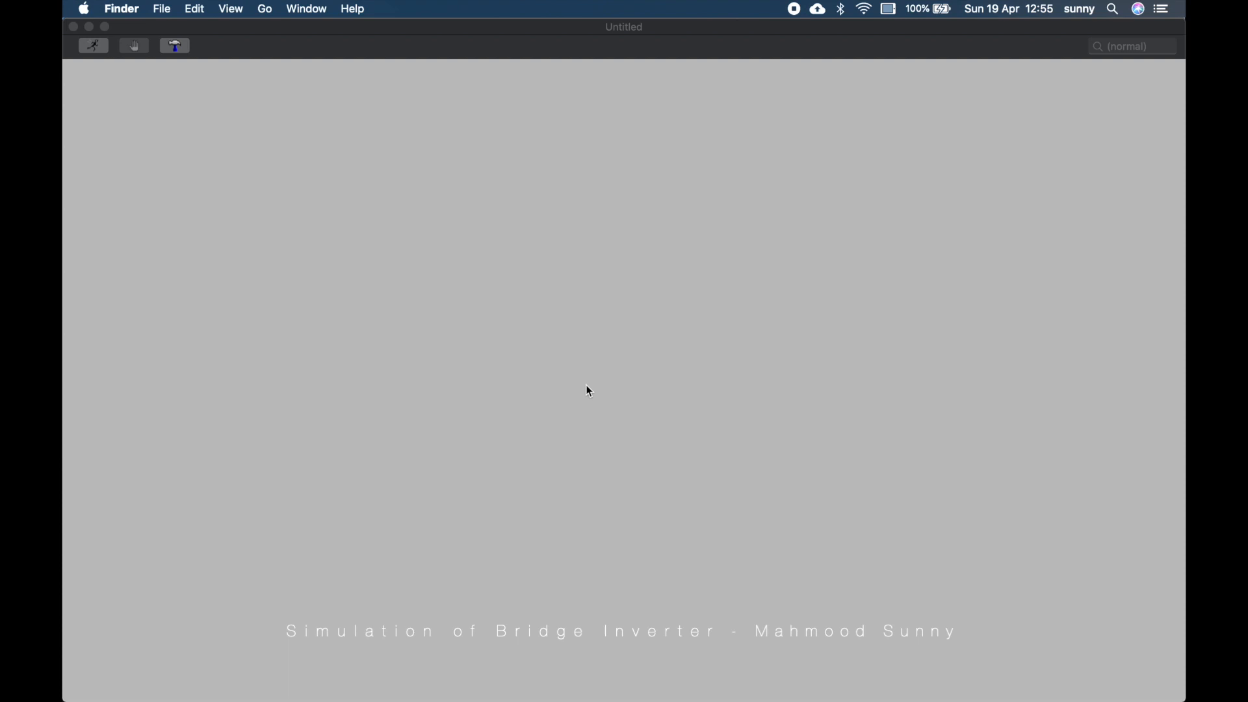
{"action": "key", "text": "F2"}
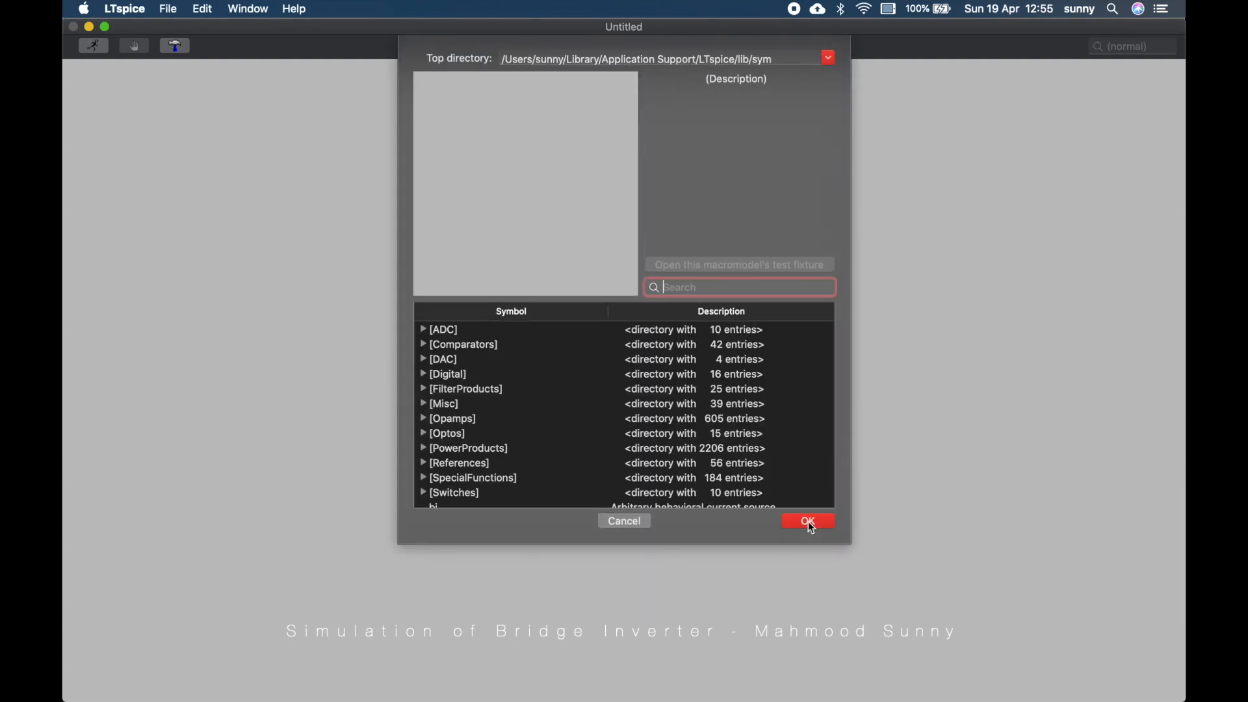
{"action": "type", "text": "vol"}
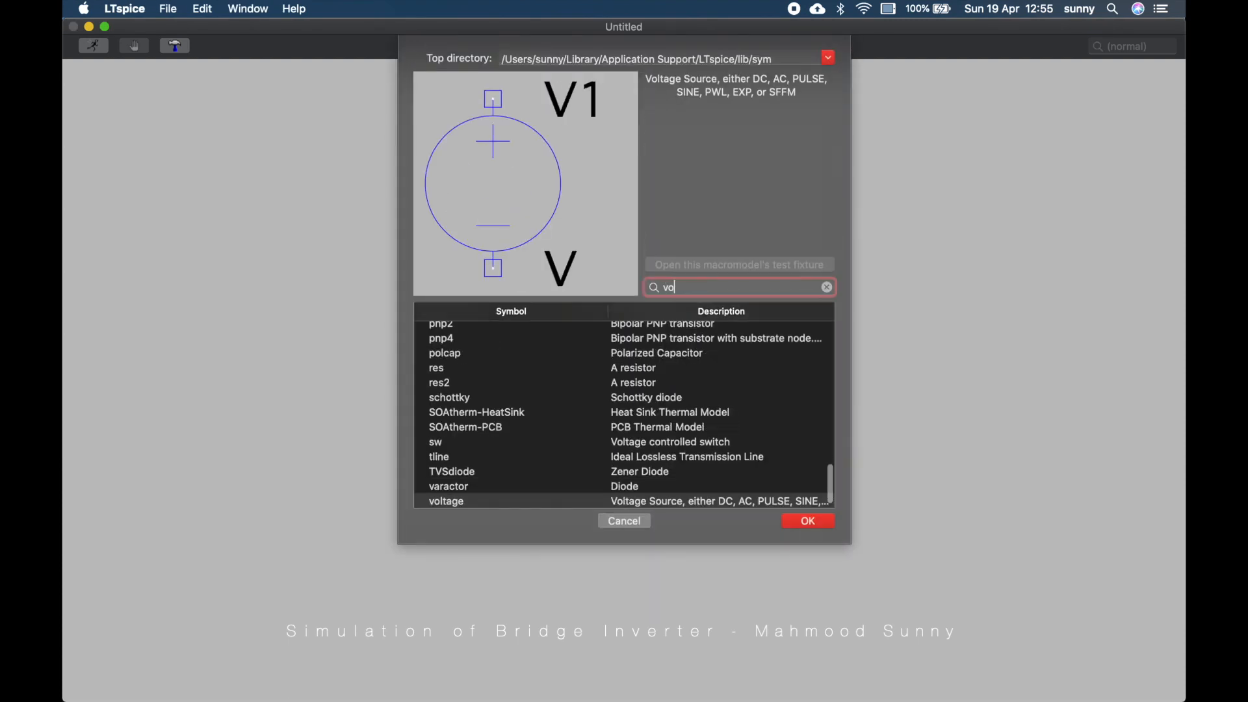
{"action": "key", "text": "Return"}
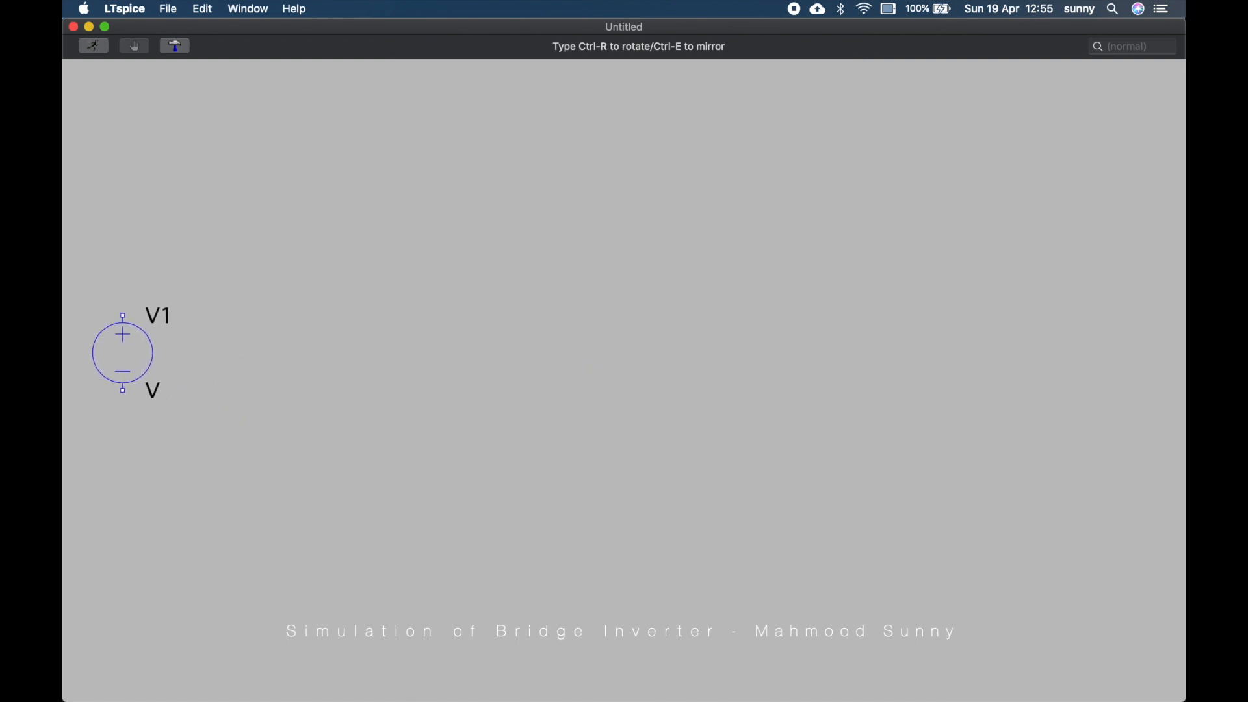
{"action": "left_click", "coordinate": [122, 353]}
{"action": "key", "text": "Escape"}
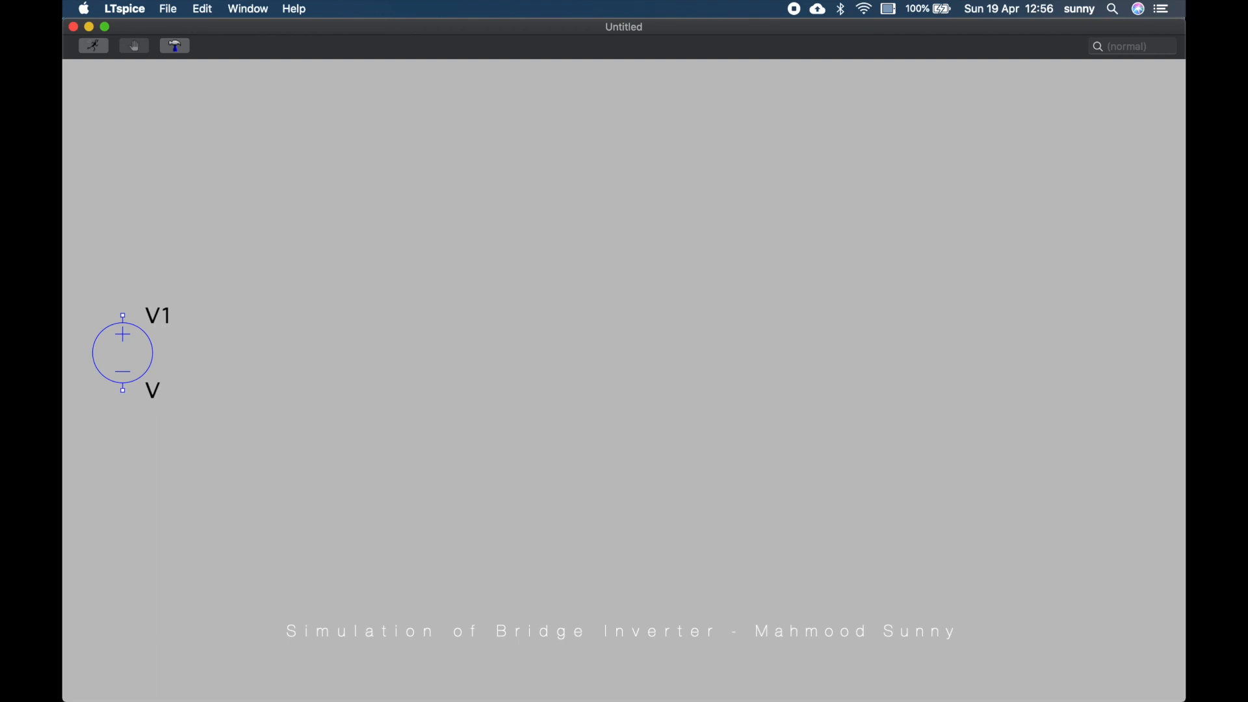
Place a voltage-controlled switch S1, rotated twice and mirrored, at the upper left of the sheet
{"action": "key", "text": "F2"}
{"action": "type", "text": "sw"}
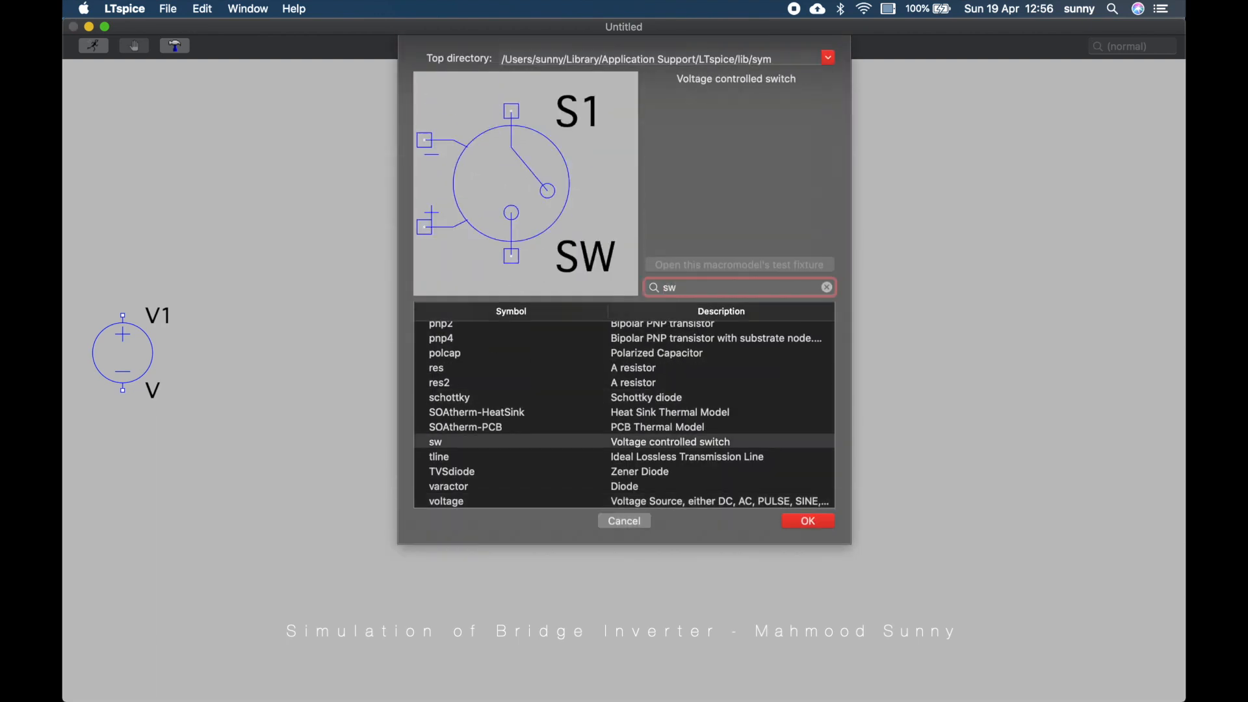
{"action": "mouse_move", "coordinate": [704, 676]}
{"action": "key", "text": "Return"}
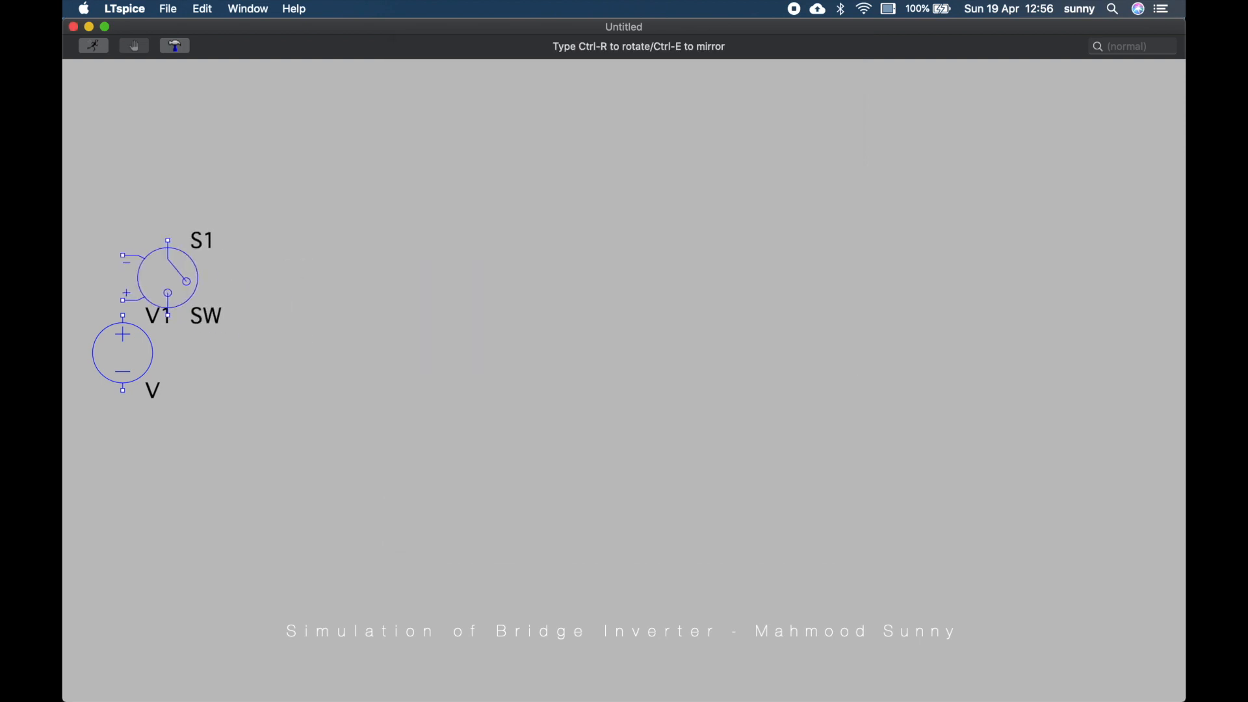
{"action": "key", "text": "ctrl+r"}
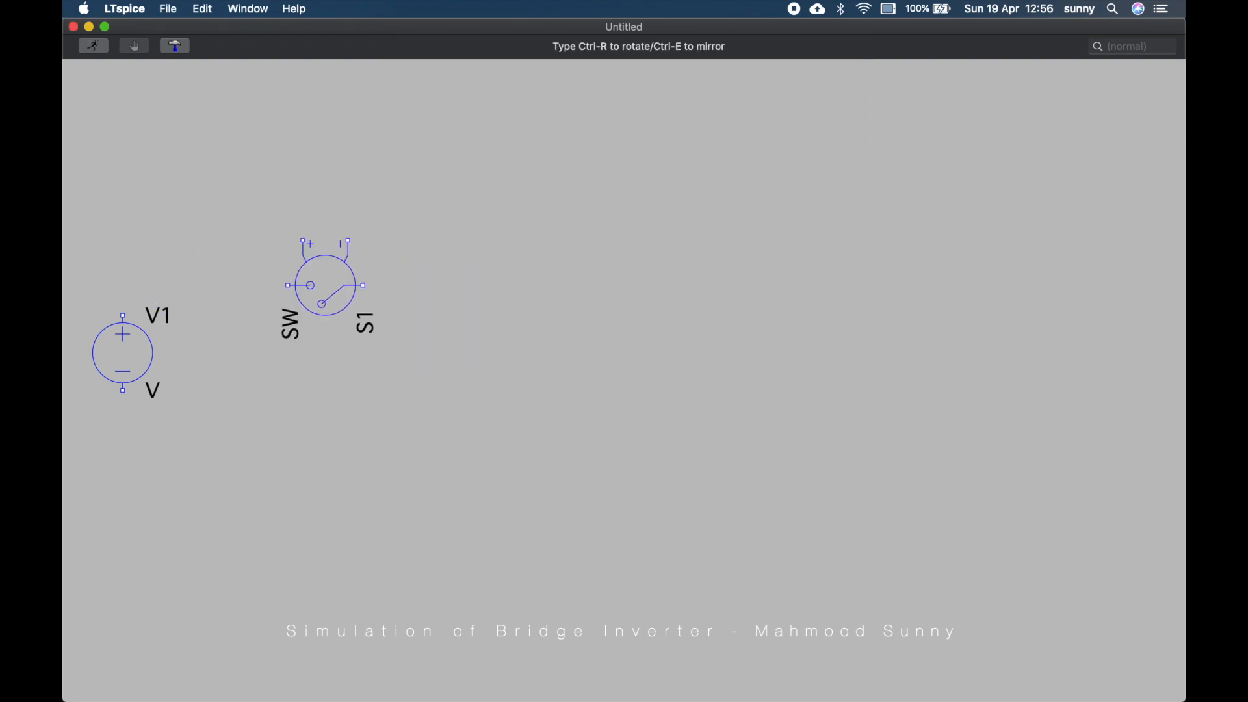
{"action": "key", "text": "ctrl+r"}
{"action": "key", "text": "ctrl+e"}
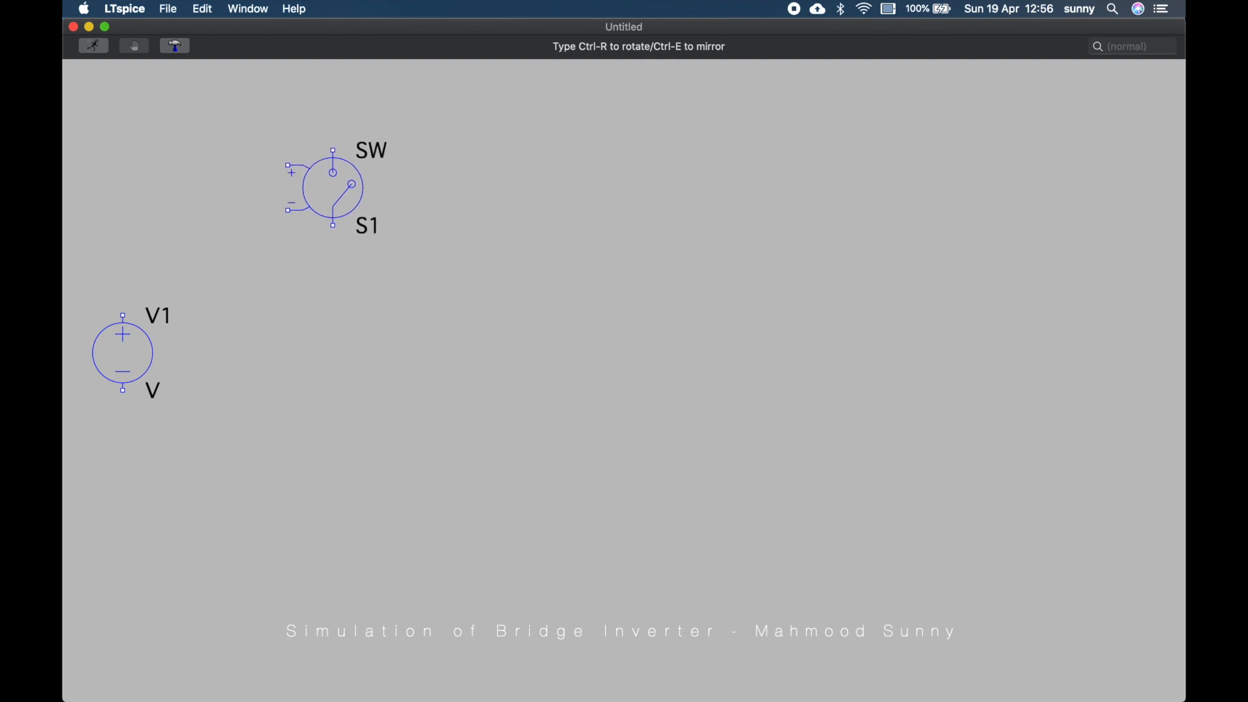
{"action": "left_click", "coordinate": [318, 158]}
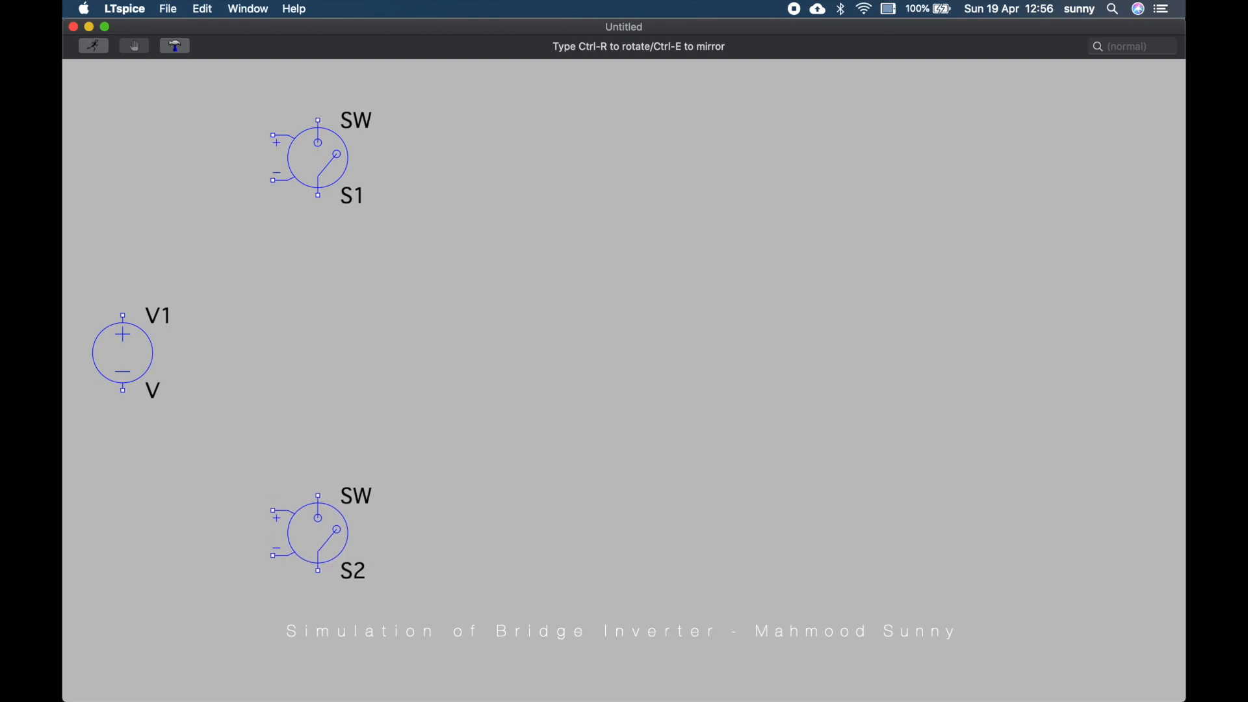
Place three more switches S2, S3 and S4 to form a bridge layout with S1
{"action": "left_click", "coordinate": [318, 533]}
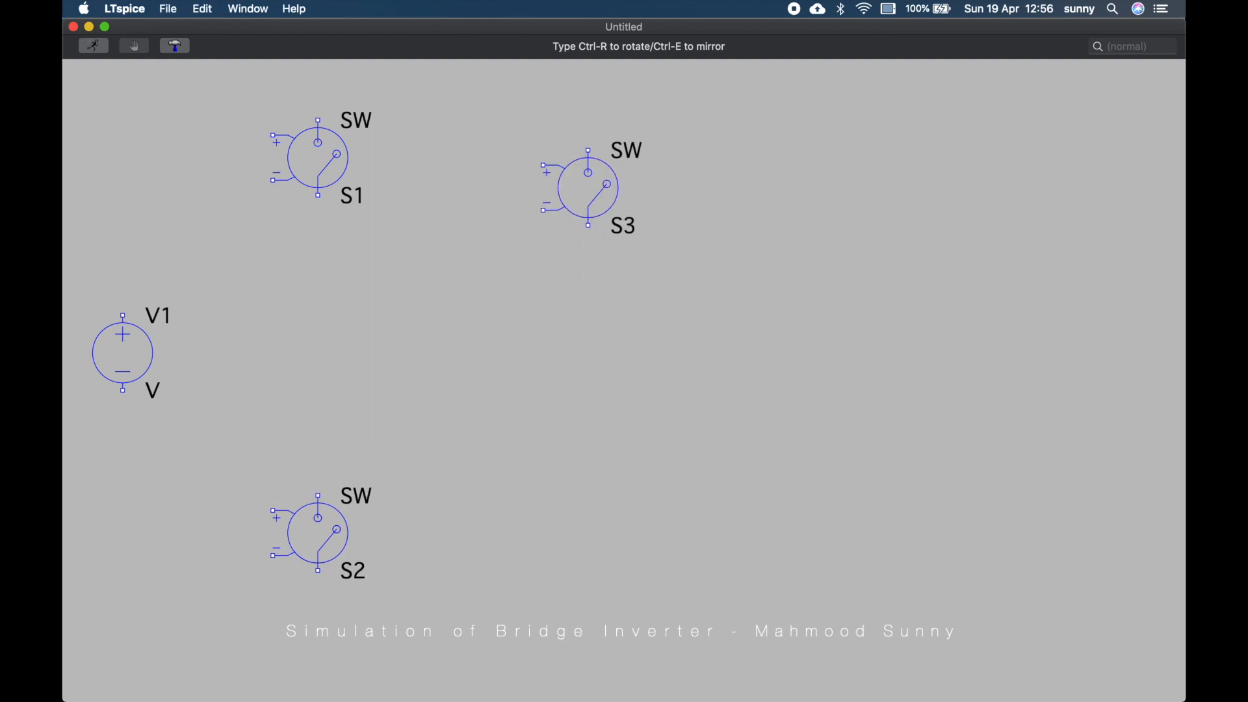
{"action": "left_click", "coordinate": [589, 158]}
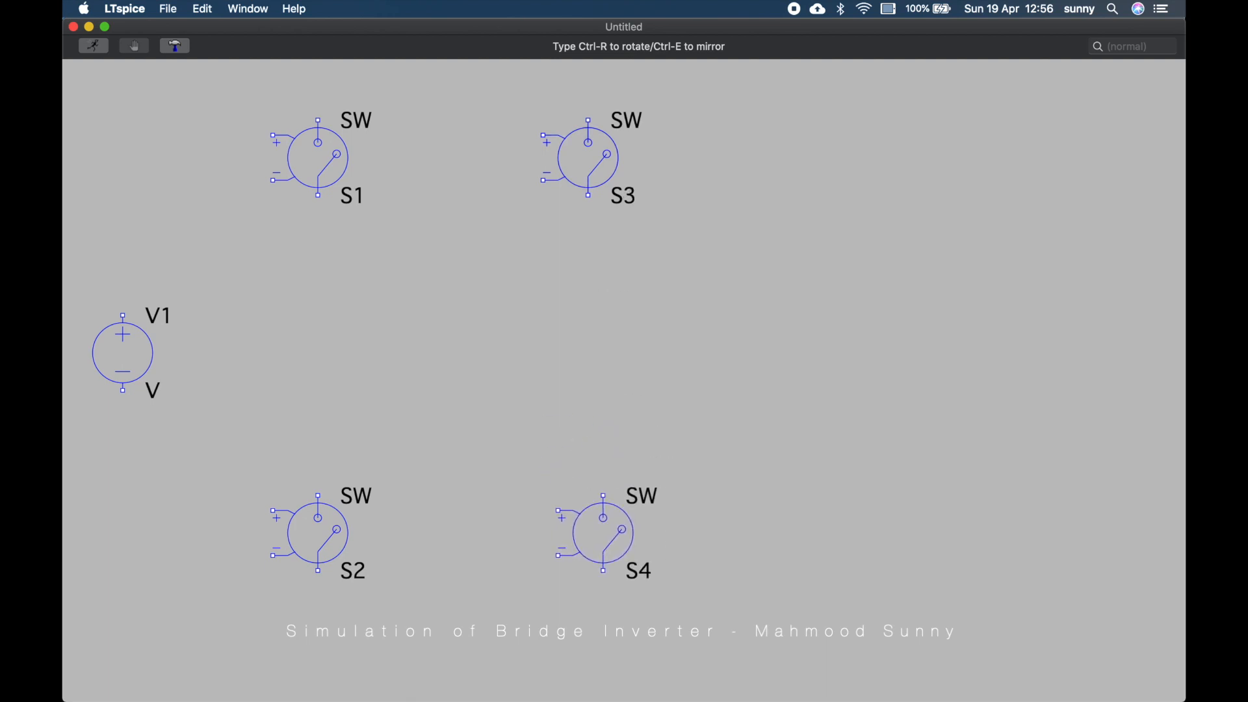
{"action": "left_click", "coordinate": [603, 533]}
{"action": "key", "text": "Escape"}
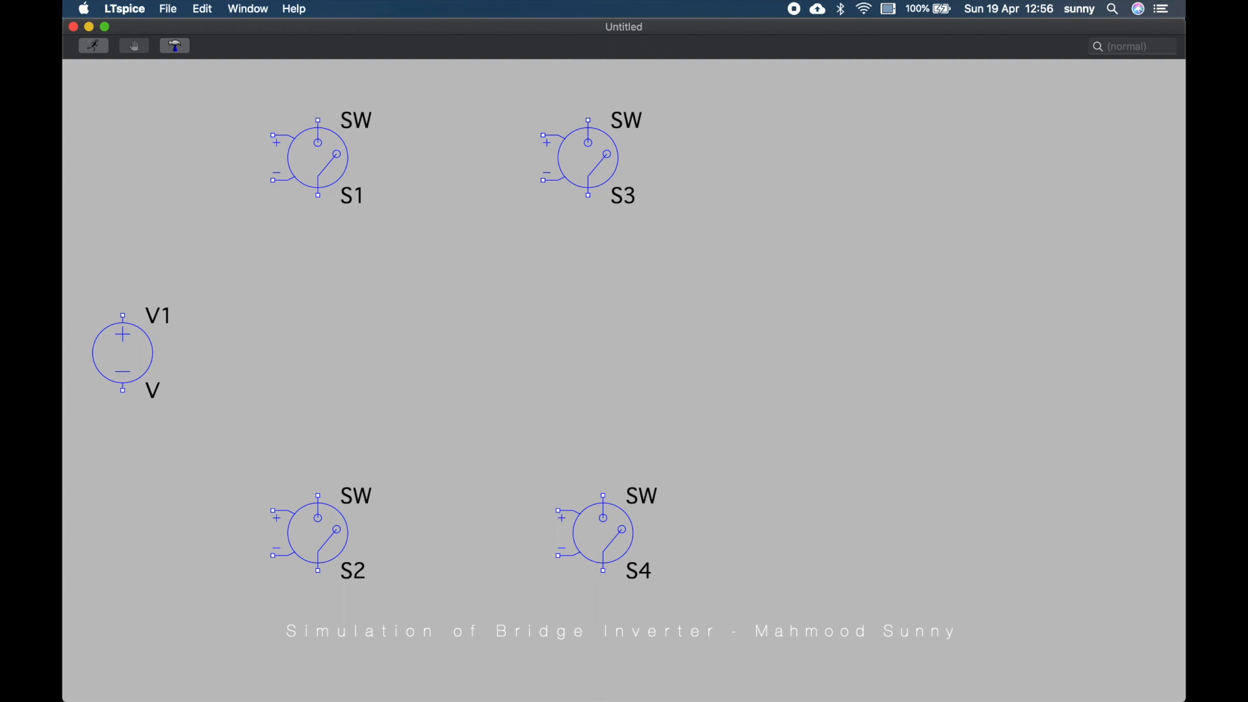
Wire V1's positive terminal along the top to the upper terminals of S3 and S1
{"action": "key", "text": "F3"}
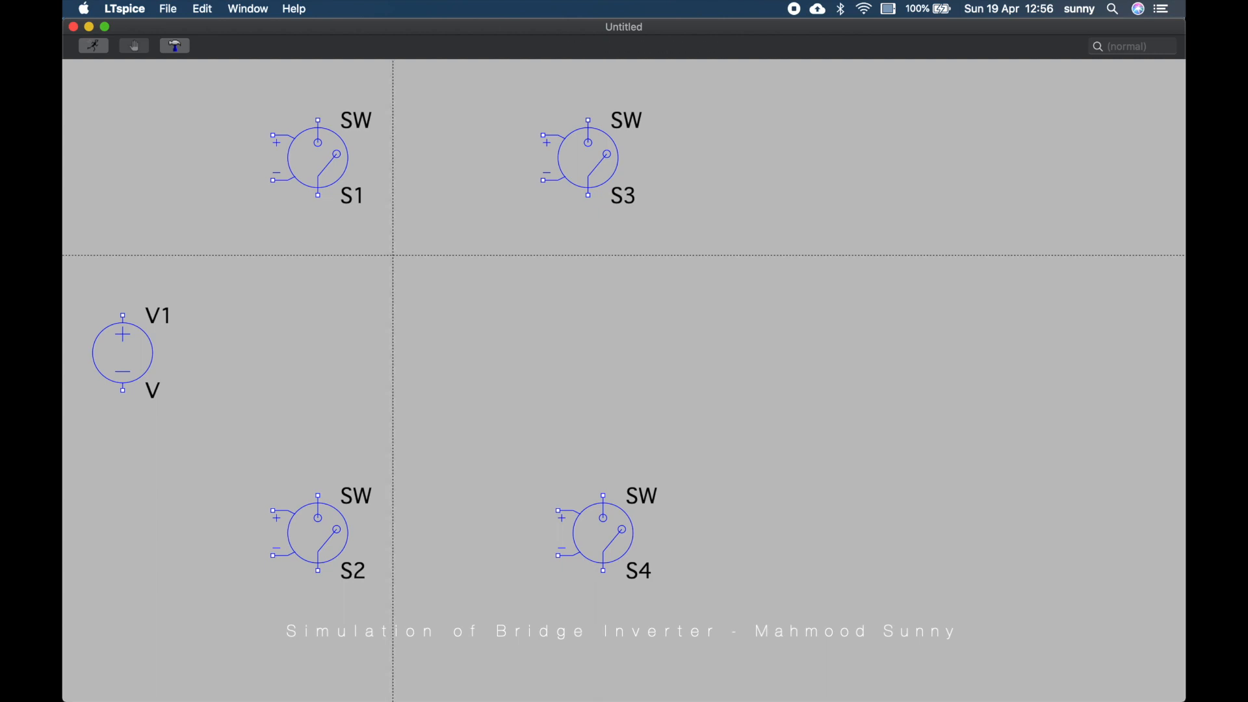
{"action": "left_click", "coordinate": [123, 316]}
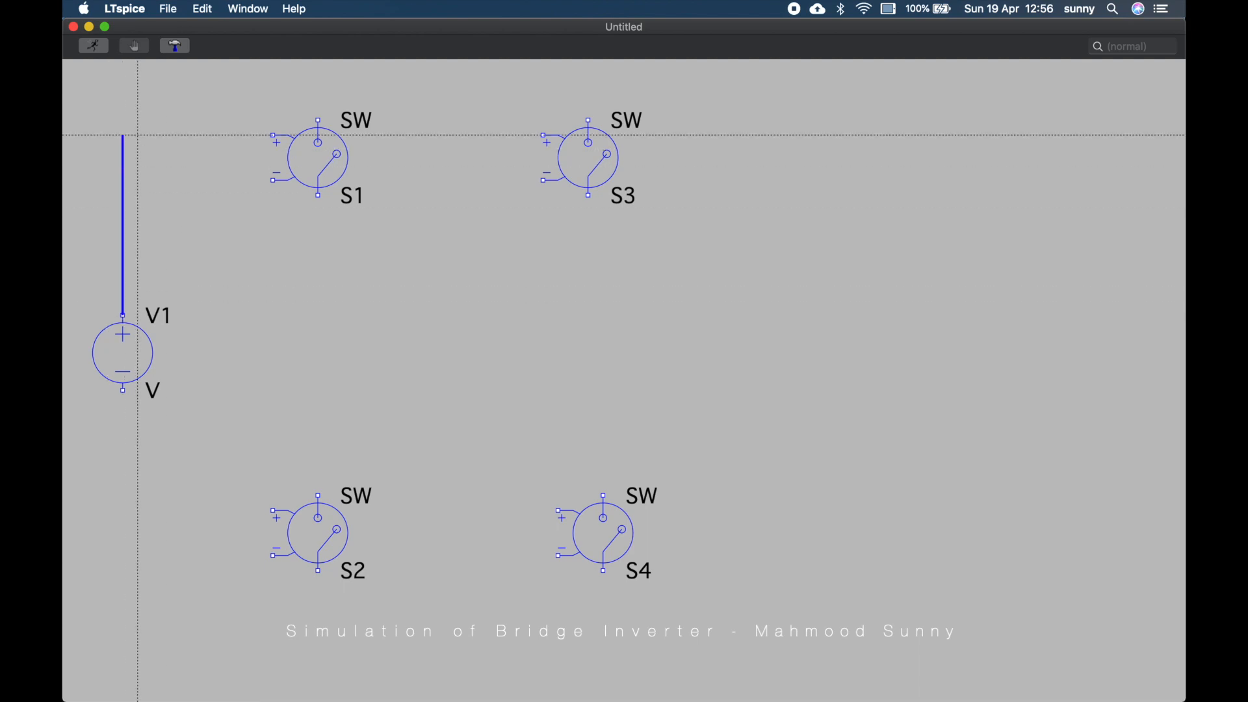
{"action": "left_click", "coordinate": [122, 76]}
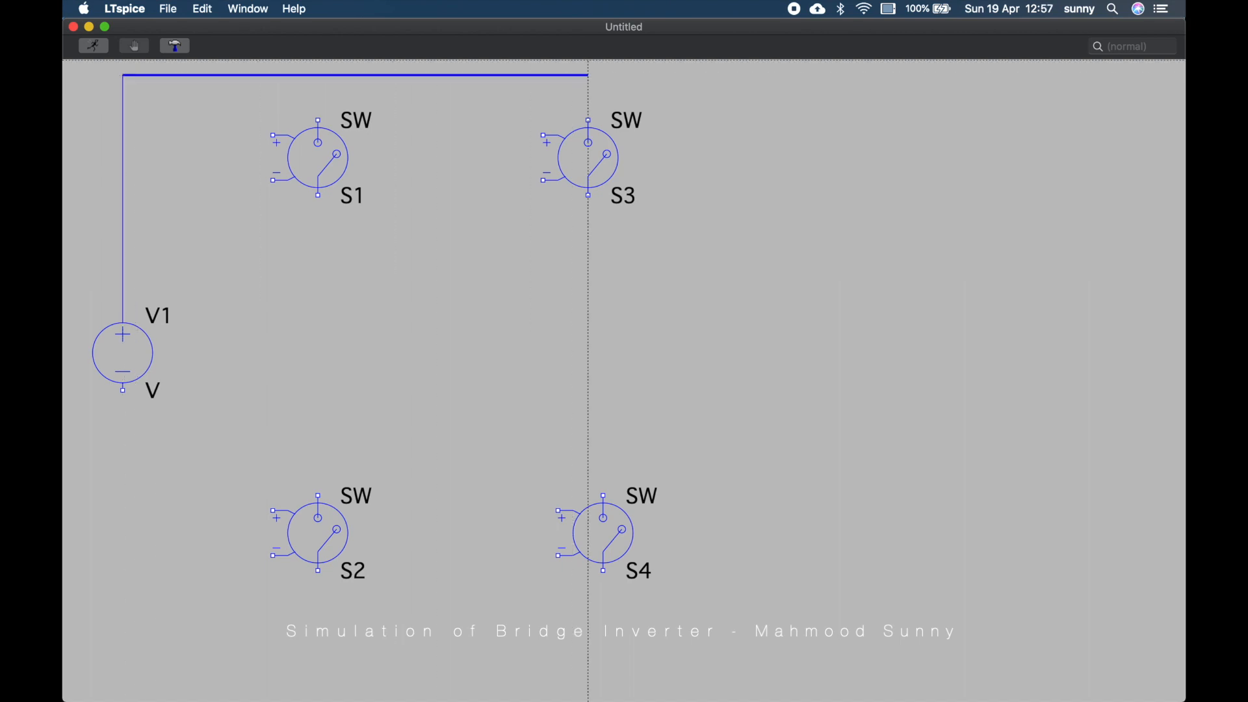
{"action": "left_click", "coordinate": [589, 76]}
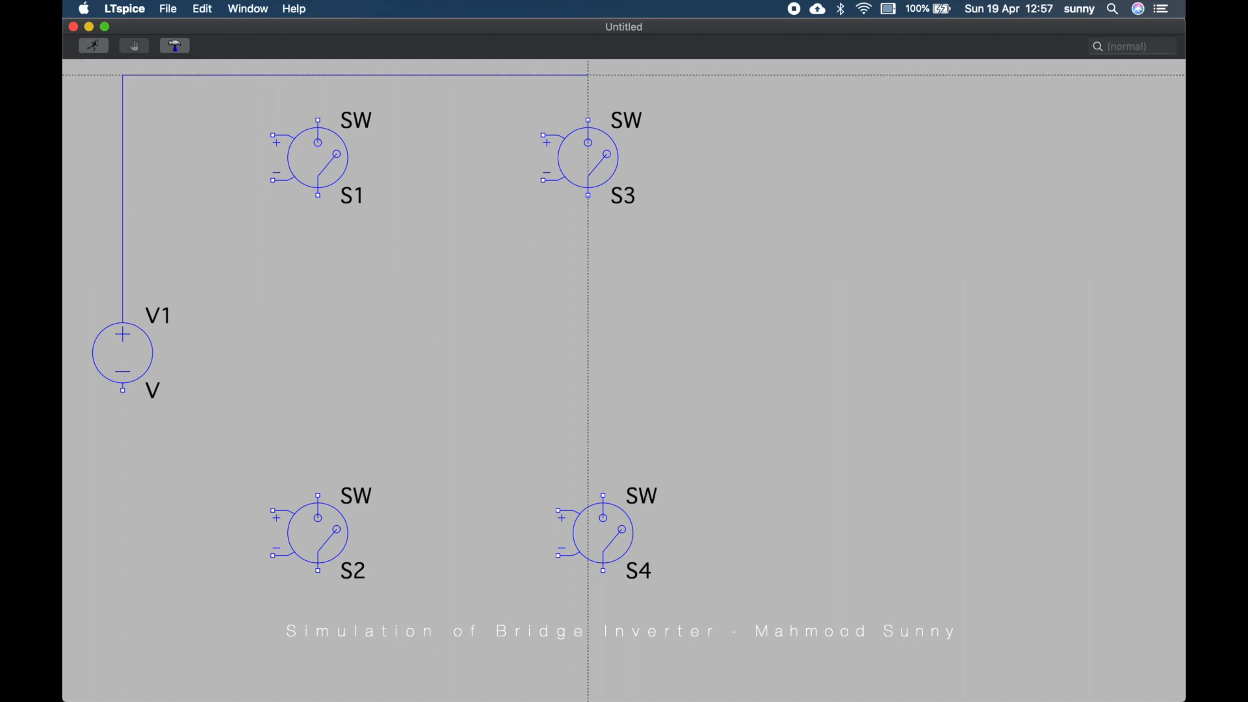
{"action": "left_click", "coordinate": [588, 120]}
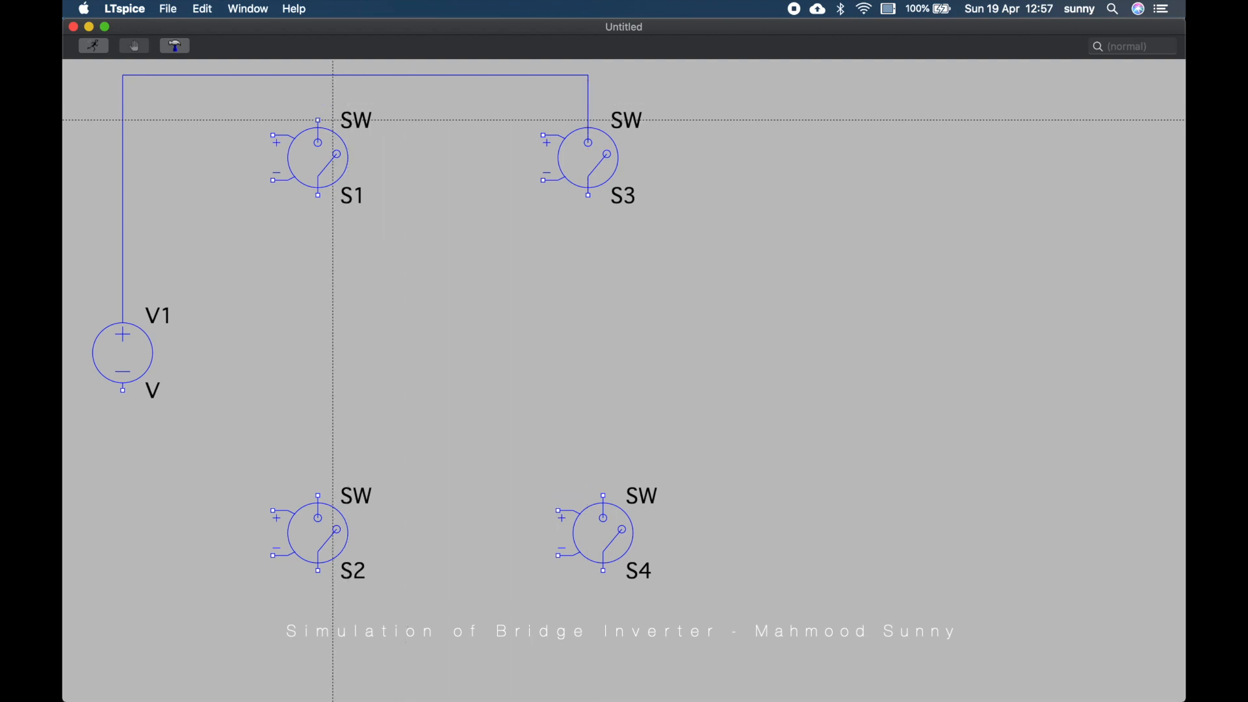
{"action": "left_click", "coordinate": [318, 120]}
{"action": "left_click", "coordinate": [318, 76]}
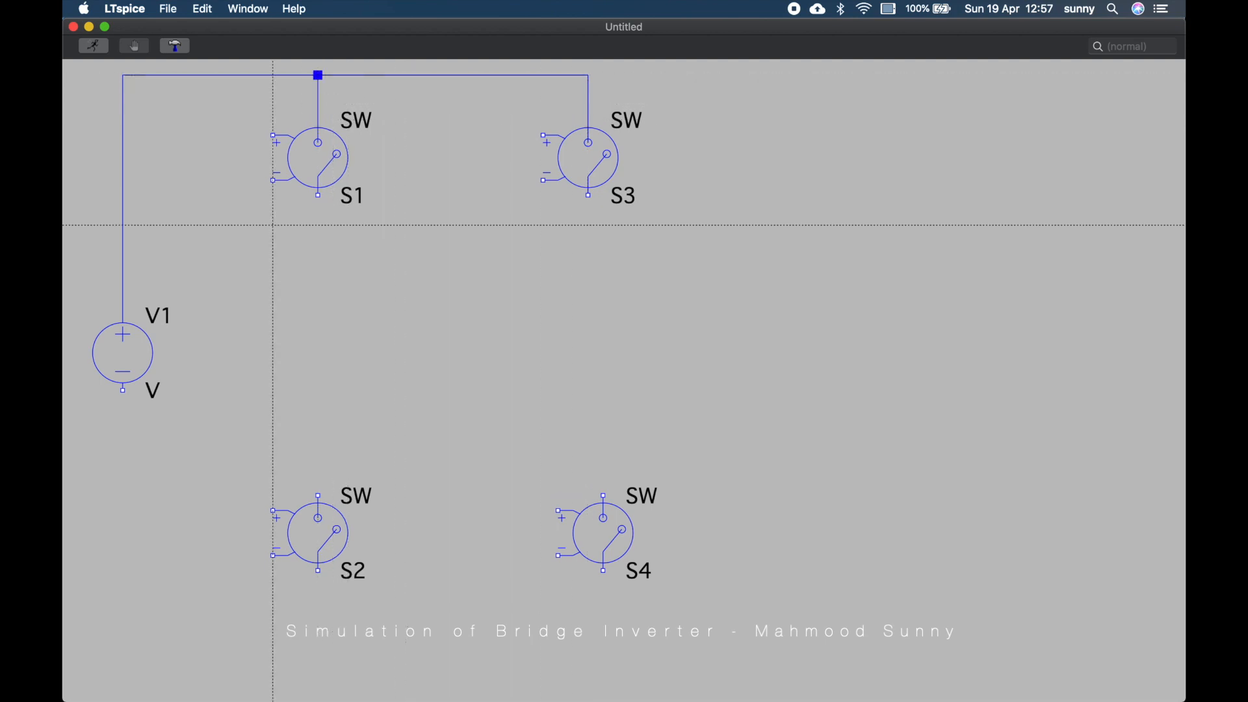
Wire V1's negative terminal along the bottom of the sheet to below S4
{"action": "left_click", "coordinate": [138, 389]}
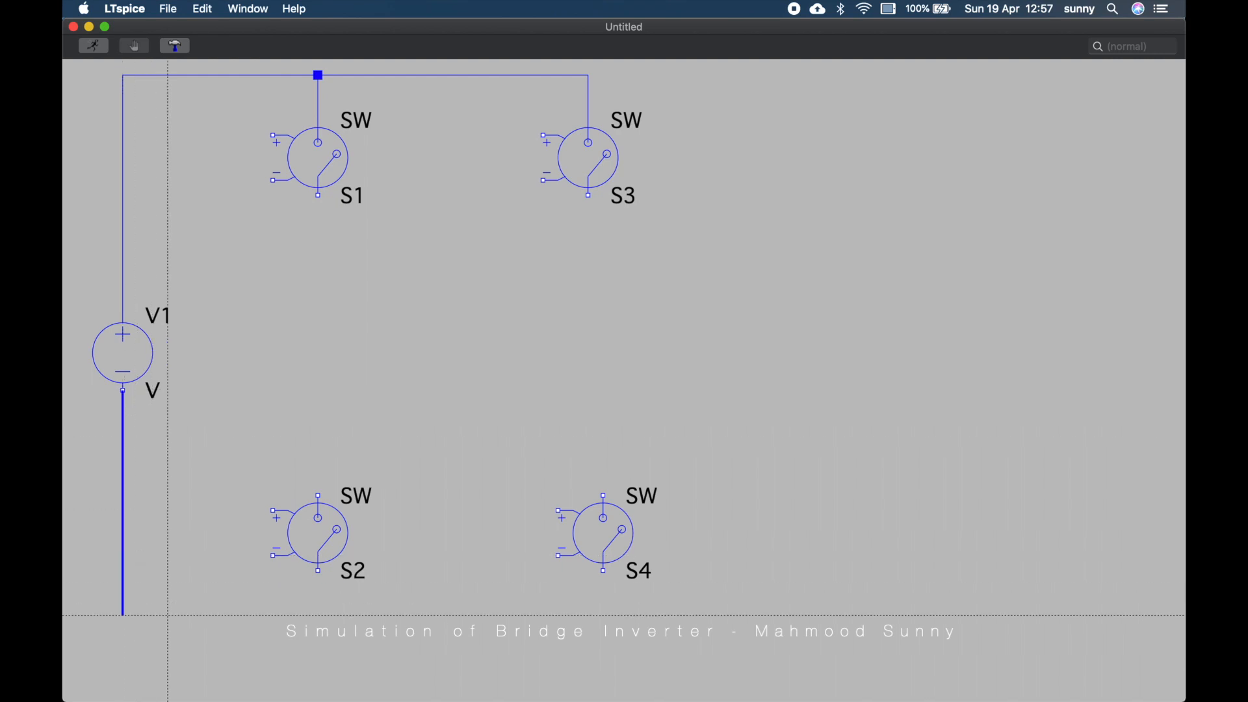
{"action": "left_click", "coordinate": [168, 615]}
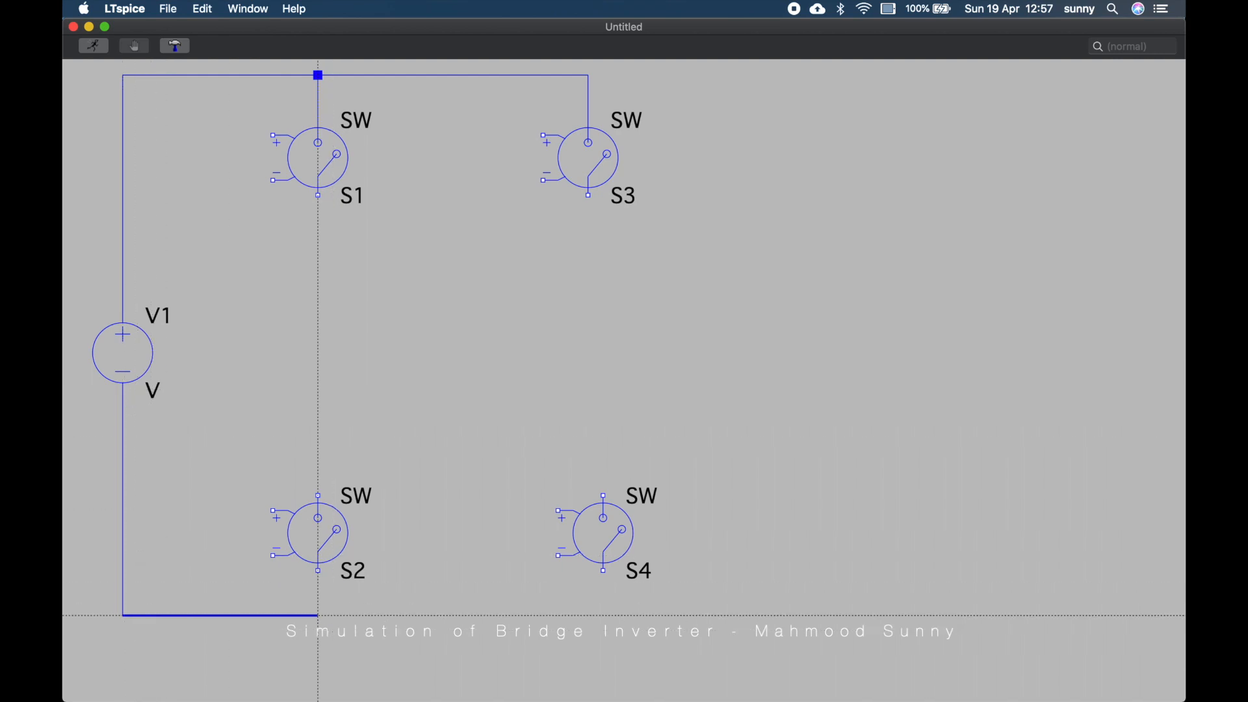
{"action": "left_click", "coordinate": [604, 615]}
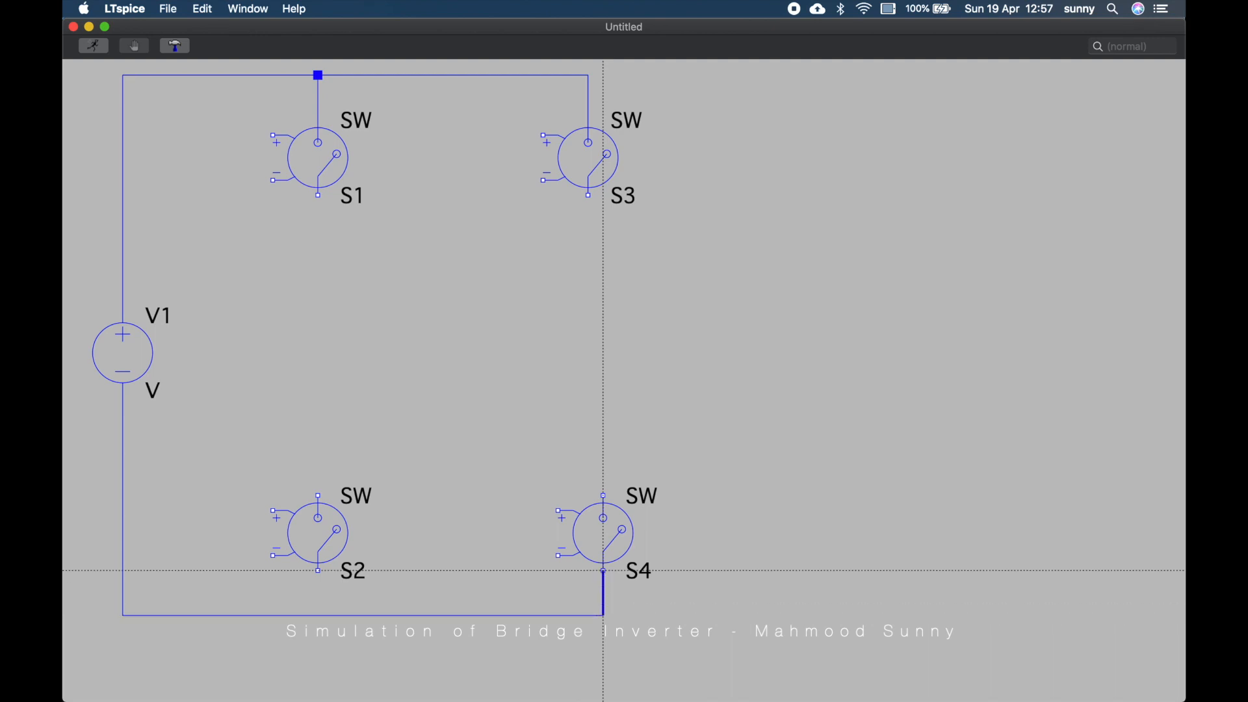
{"action": "key", "text": "Escape"}
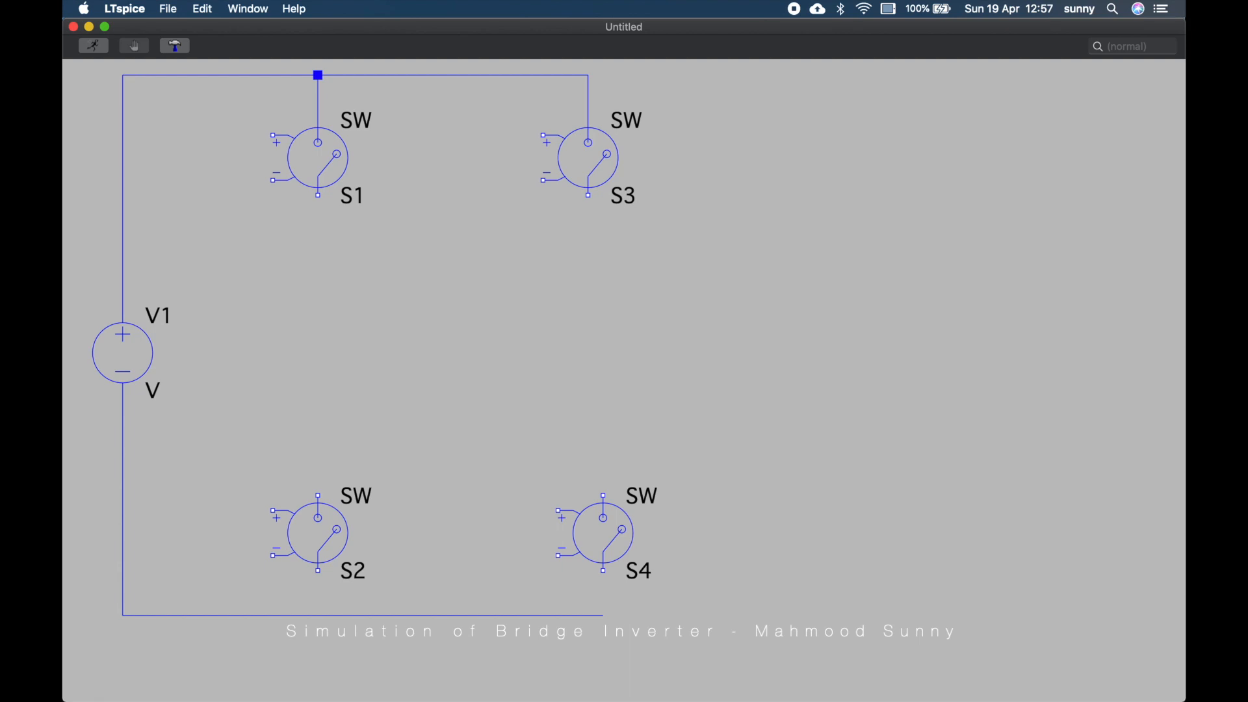
Move S4 into line with S3 and connect its lower terminal to the bottom wire
{"action": "left_click", "coordinate": [603, 533]}
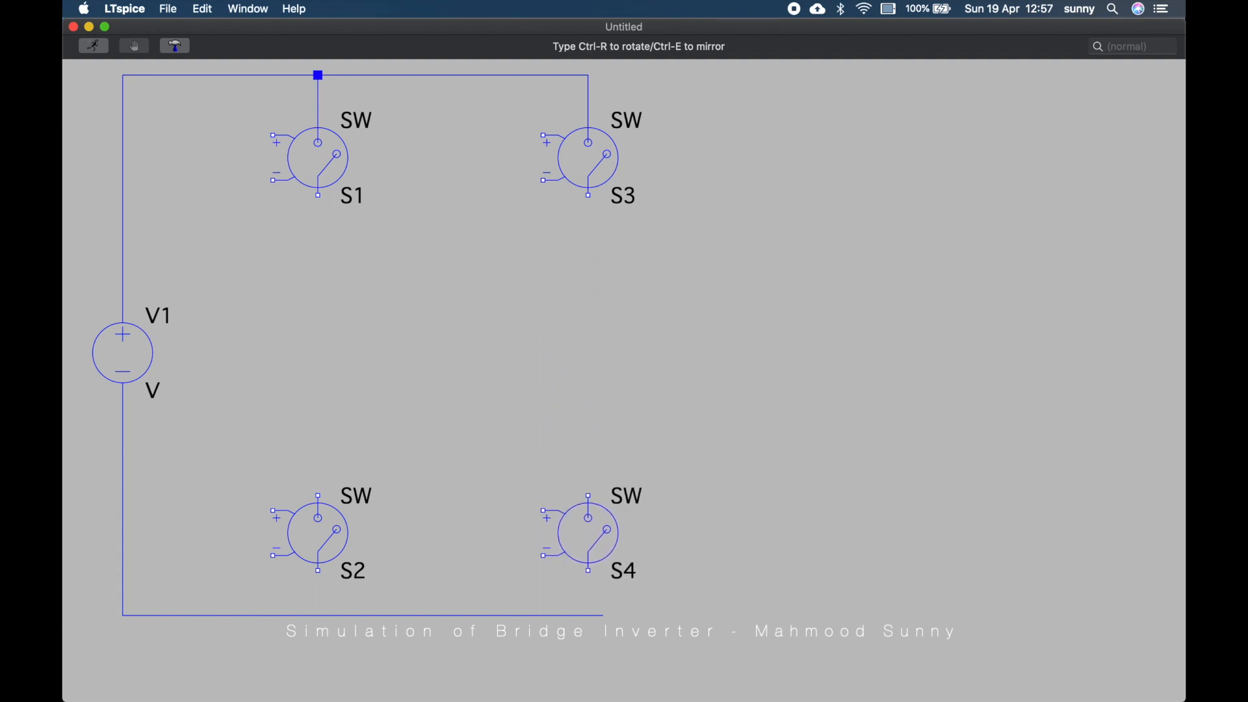
{"action": "left_click", "coordinate": [589, 533]}
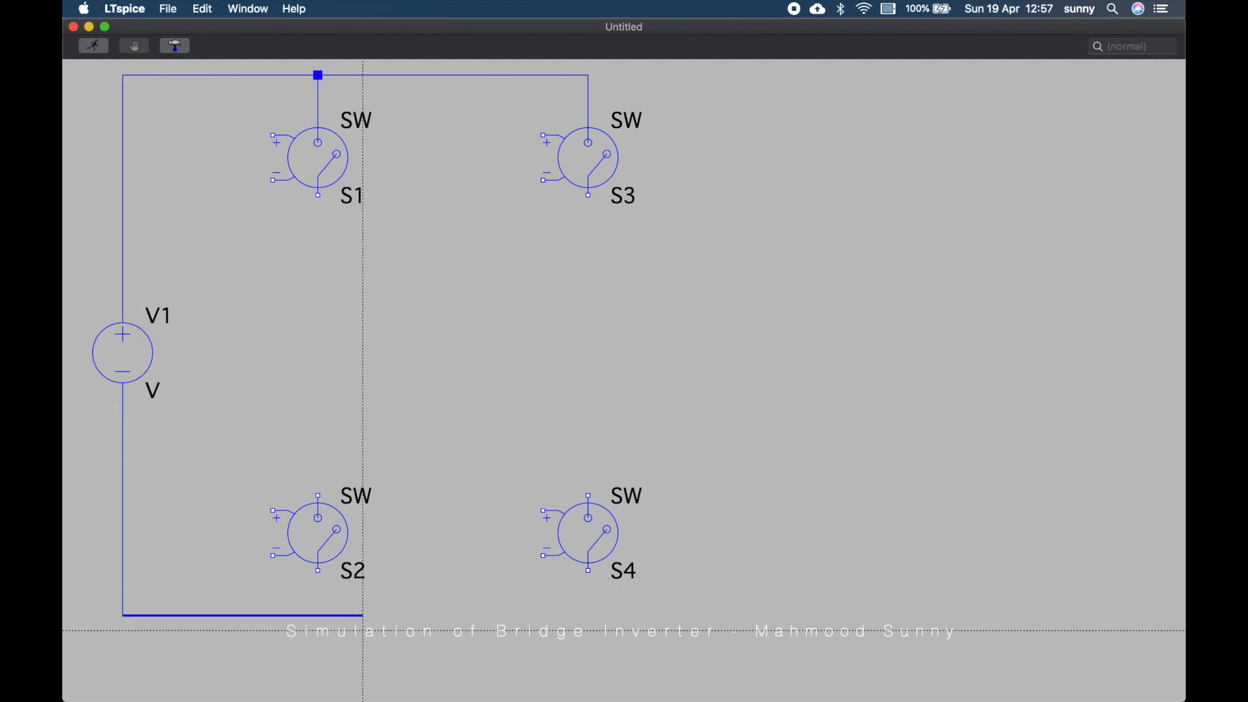
{"action": "left_click", "coordinate": [589, 615]}
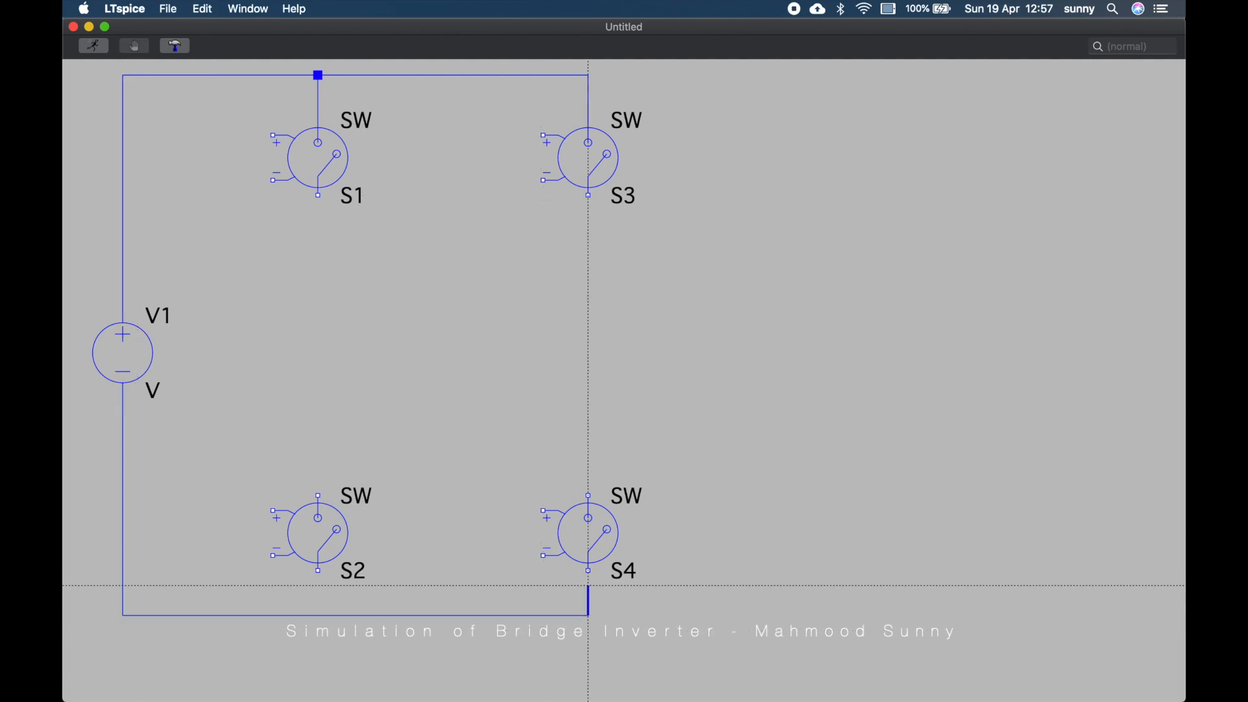
{"action": "left_click", "coordinate": [588, 570]}
Connect S2's lower terminal to the bottom wire and its upper terminal to S1's lower terminal
{"action": "left_click", "coordinate": [318, 571]}
{"action": "left_click", "coordinate": [318, 615]}
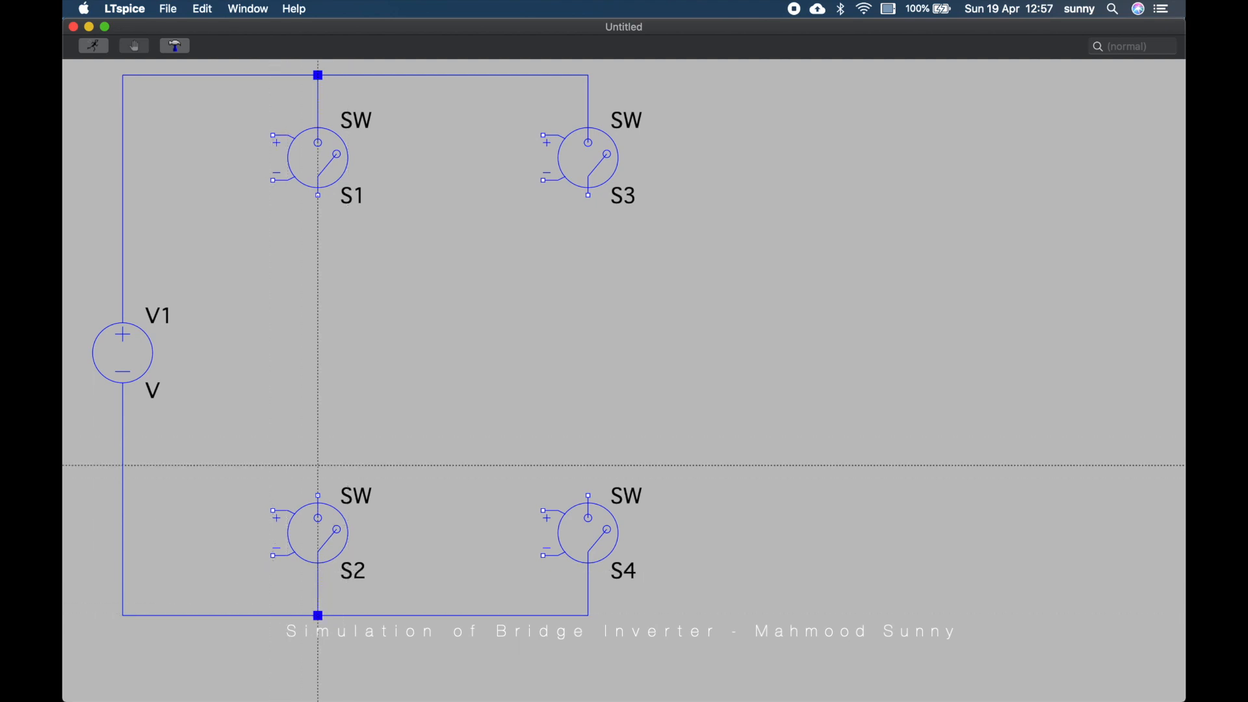
{"action": "left_click", "coordinate": [318, 496]}
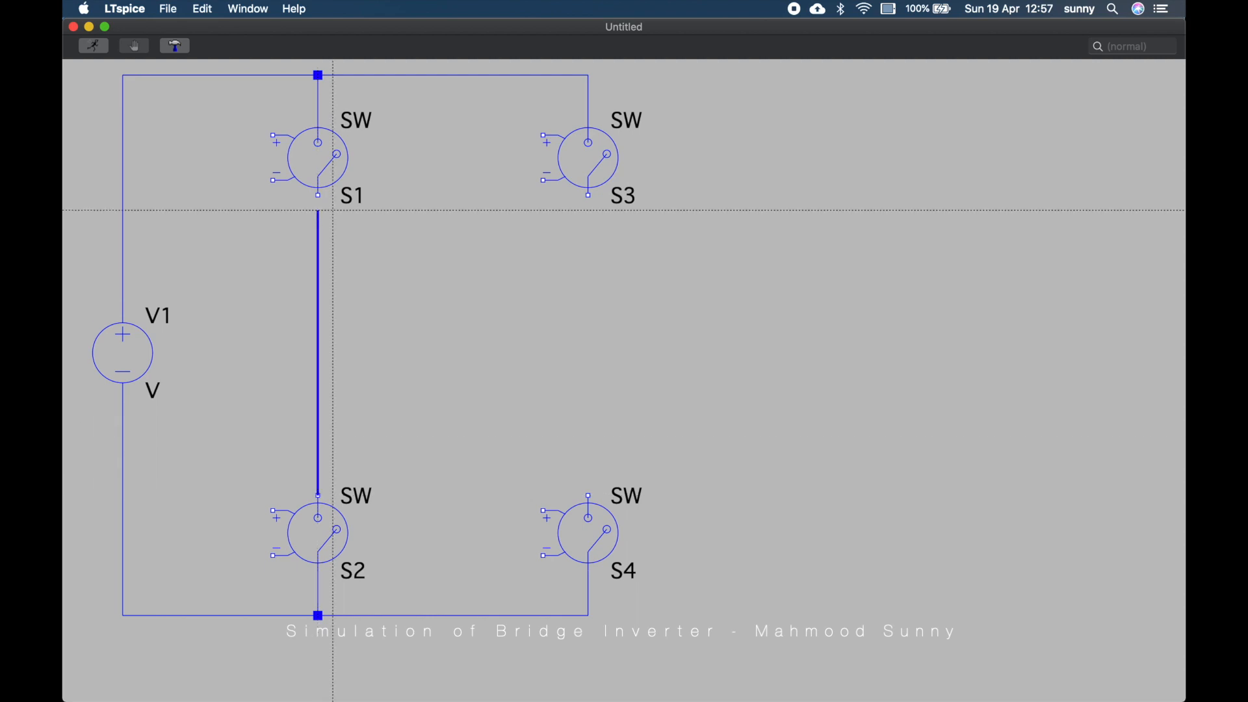
{"action": "left_click", "coordinate": [318, 195]}
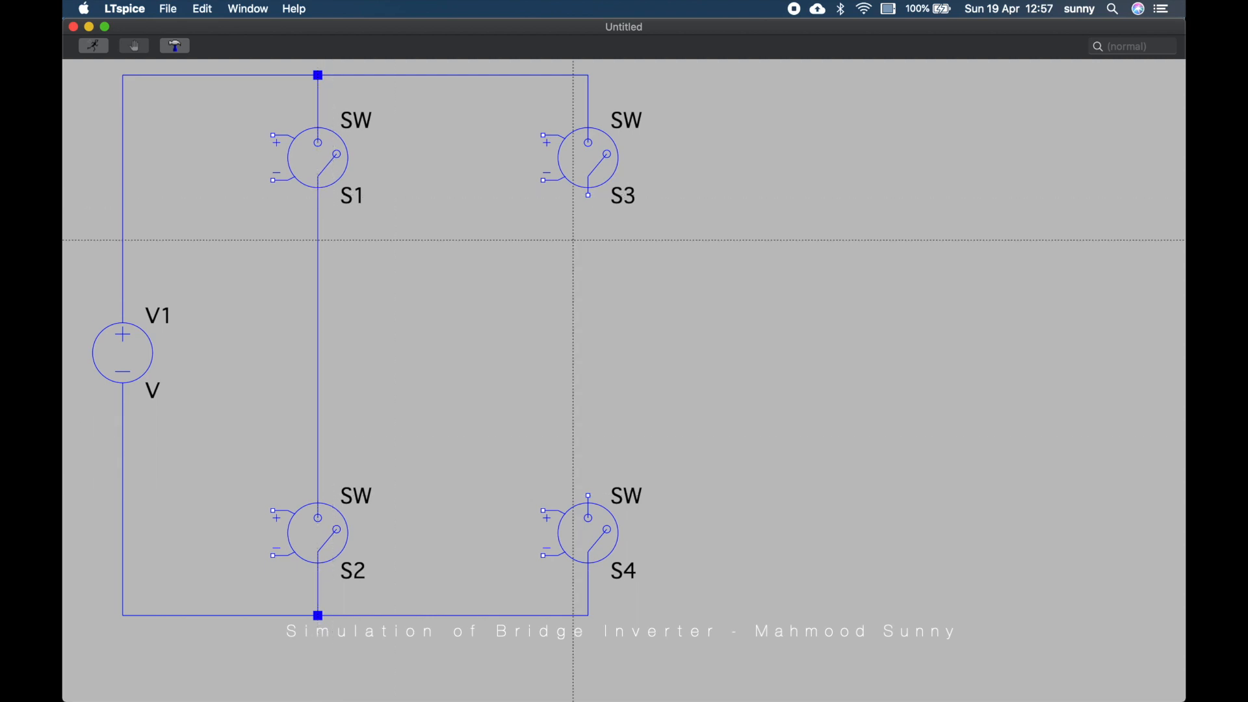
Wire S3's lower terminal down to S4's upper terminal
{"action": "left_click", "coordinate": [589, 195]}
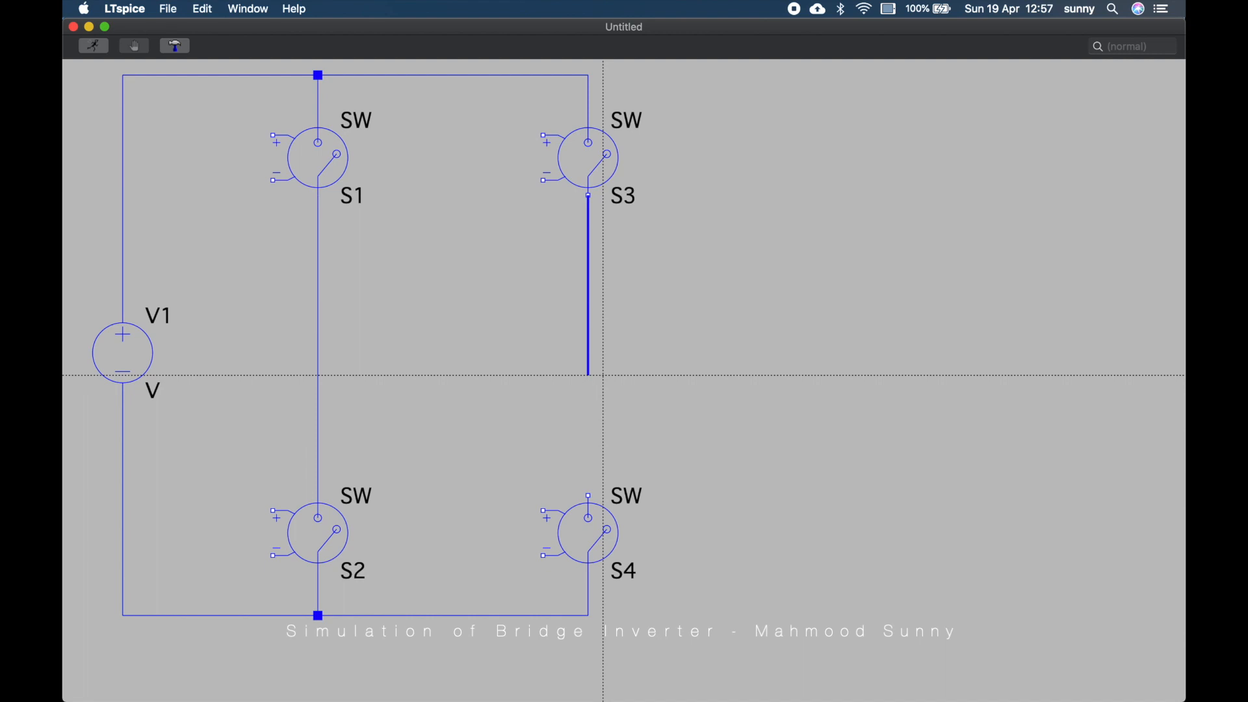
{"action": "left_click", "coordinate": [603, 495]}
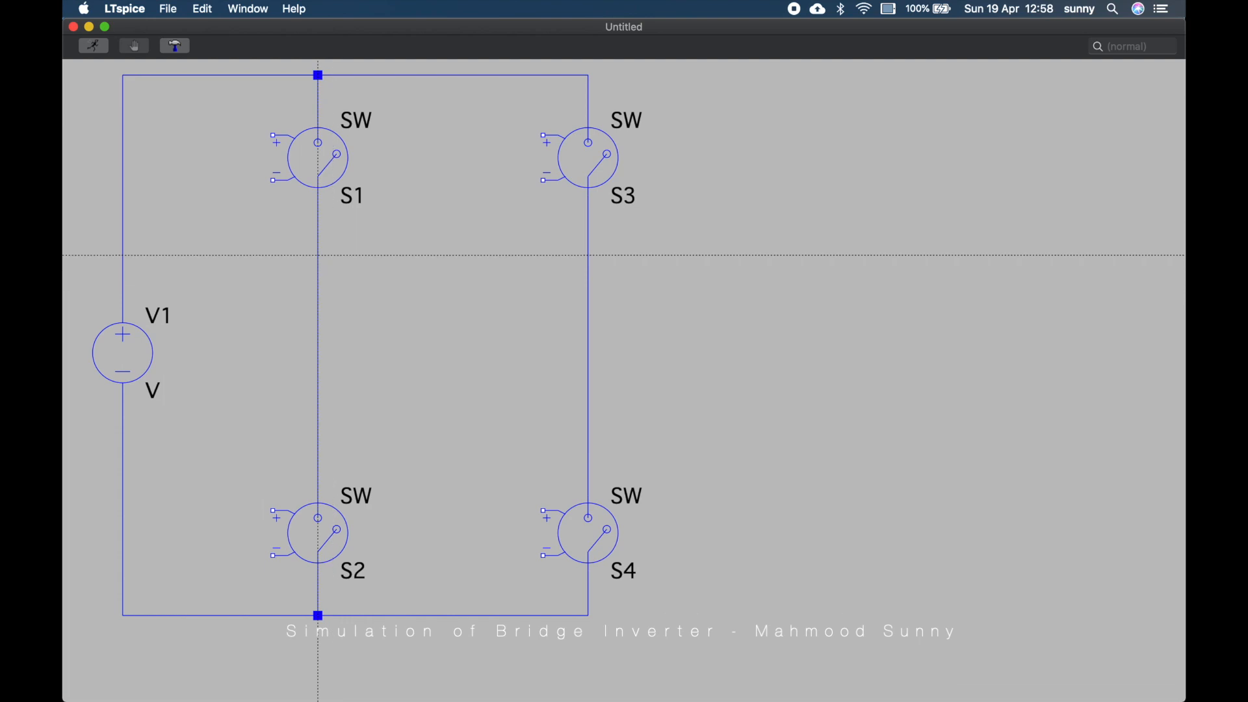
Draw a horizontal wire from the S1–S2 junction out to the right past S3 and S4
{"action": "left_click", "coordinate": [318, 255]}
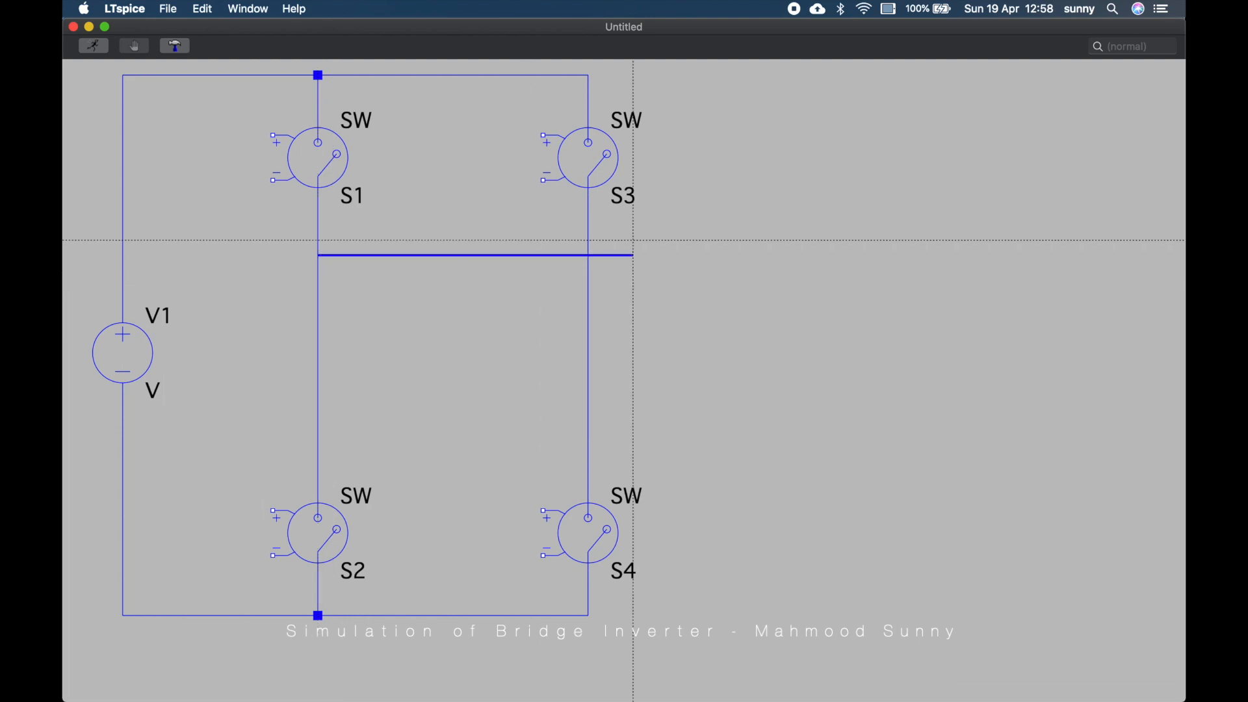
{"action": "left_click", "coordinate": [664, 255]}
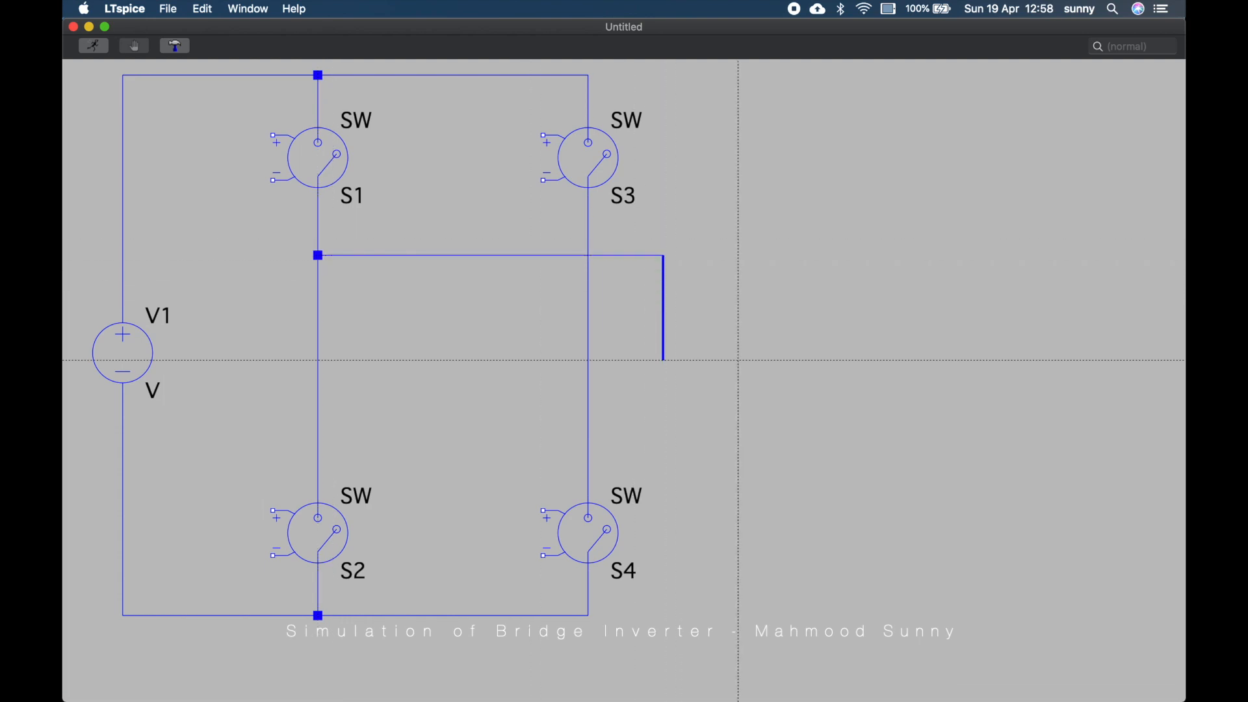
{"action": "key", "text": "Escape"}
Place an inductor, rotated horizontal, at the right end of the S1–S2 junction wire
{"action": "key", "text": "F2"}
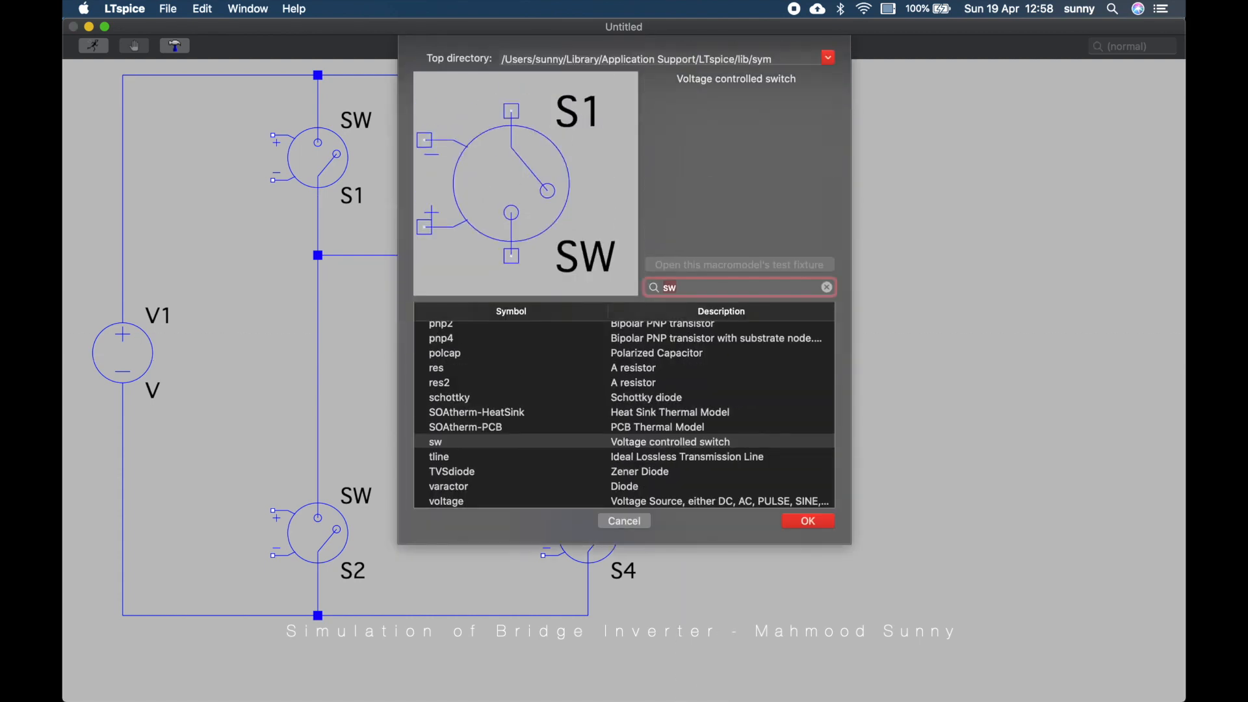
{"action": "type", "text": "ind"}
{"action": "key", "text": "Return"}
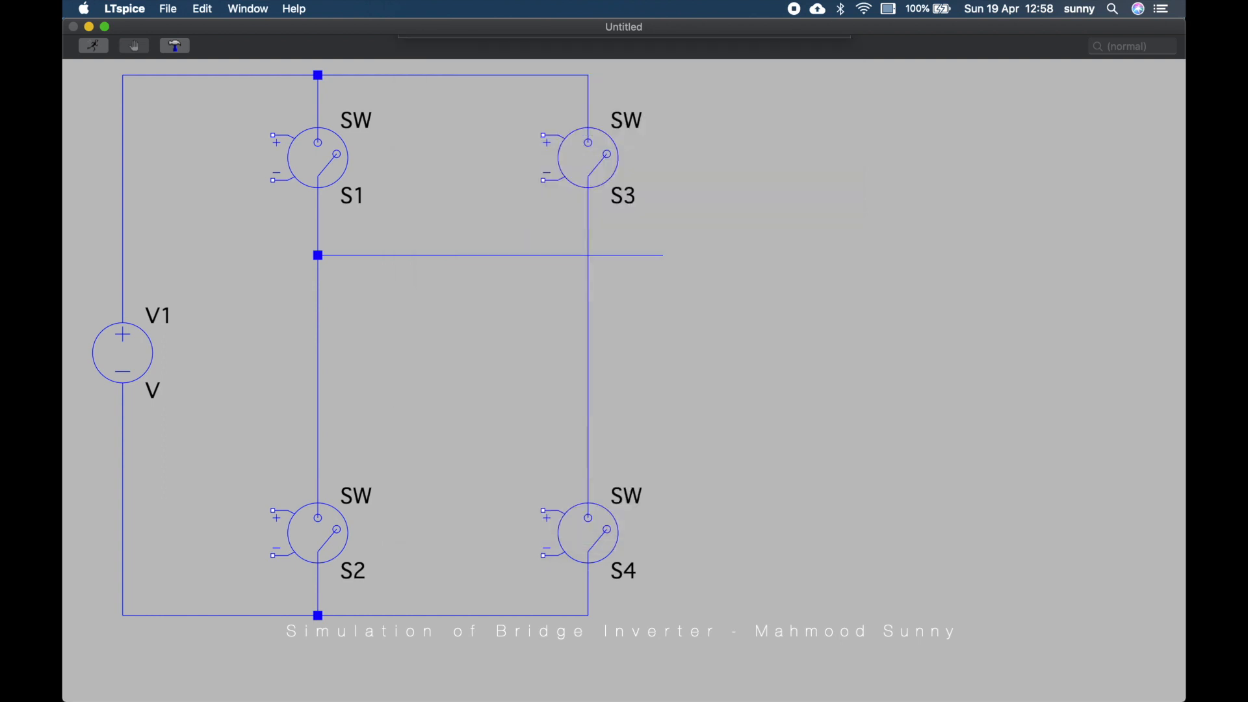
{"action": "key", "text": "ctrl+r"}
{"action": "key", "text": "ctrl+r"}
{"action": "key", "text": "ctrl+r"}
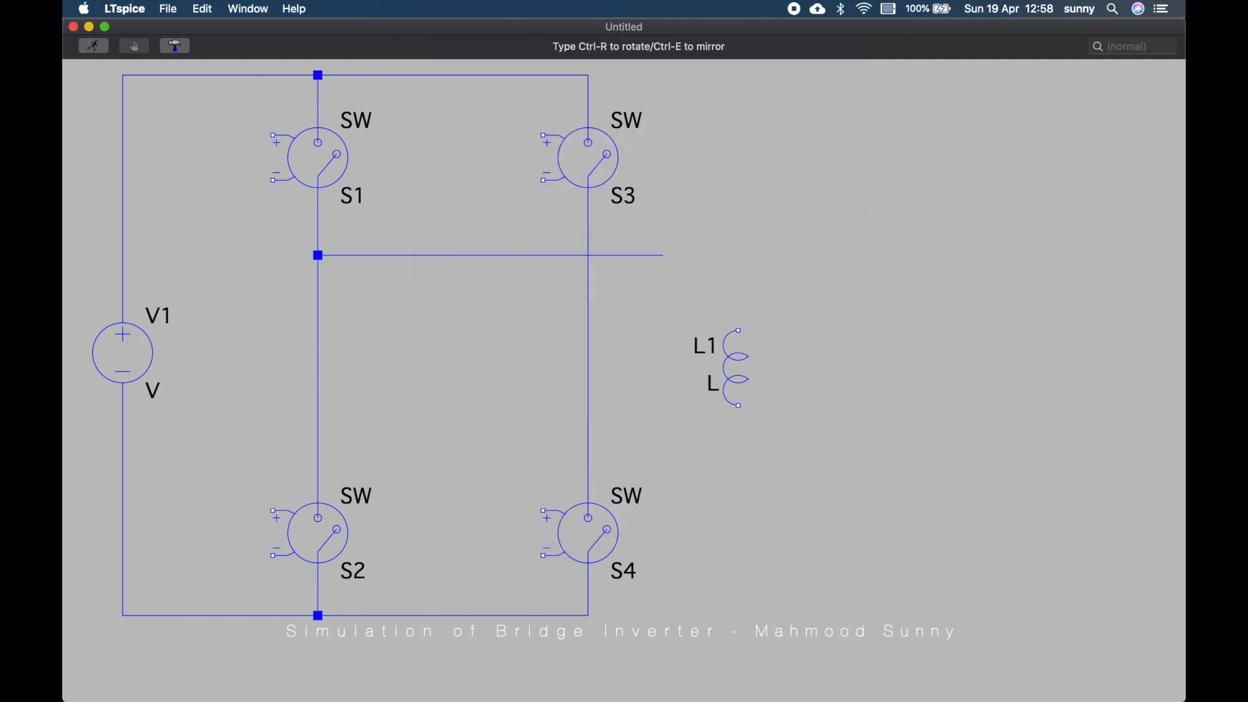
{"action": "left_click", "coordinate": [701, 255]}
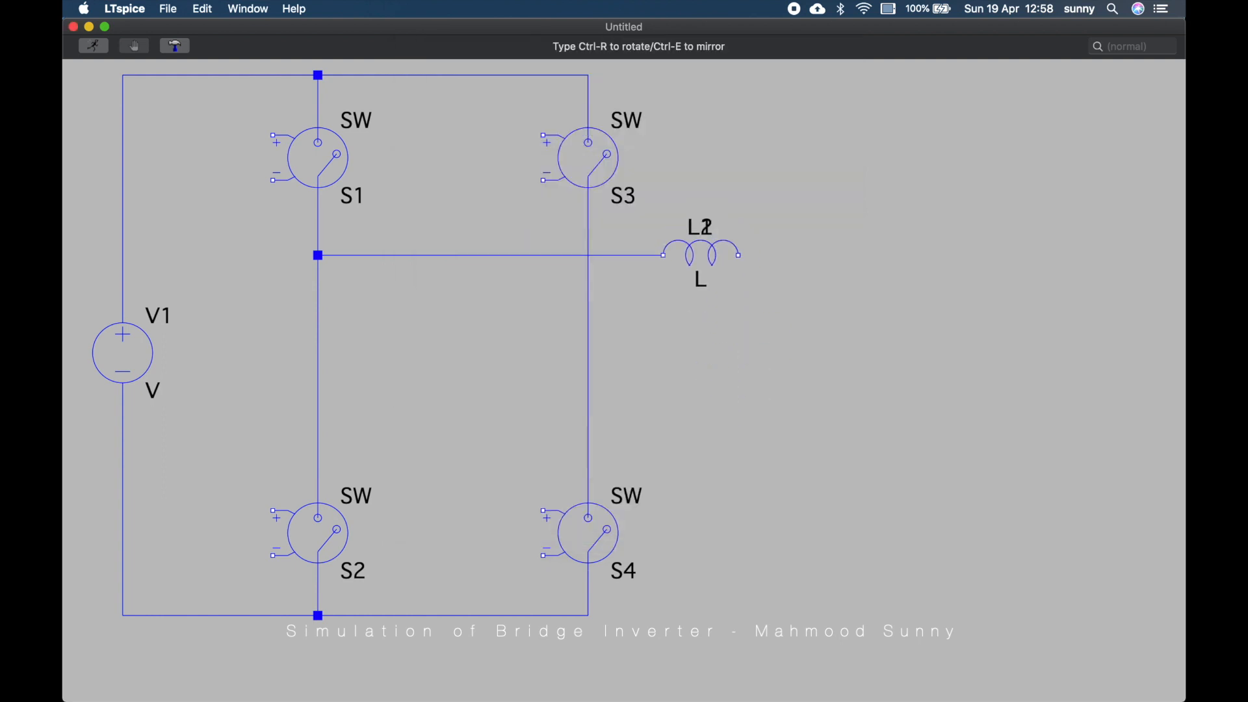
{"action": "key", "text": "Escape"}
Place a capacitor to the right of the inductor
{"action": "key", "text": "F2"}
{"action": "type", "text": "cap"}
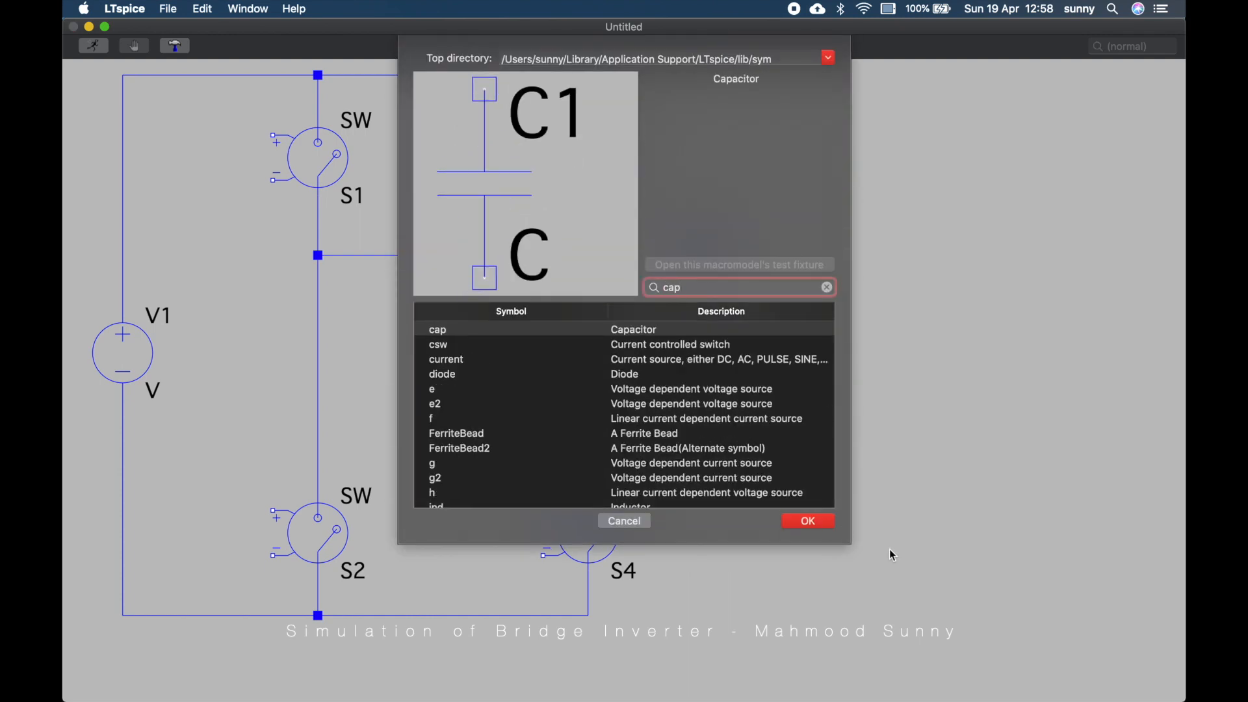
{"action": "key", "text": "Return"}
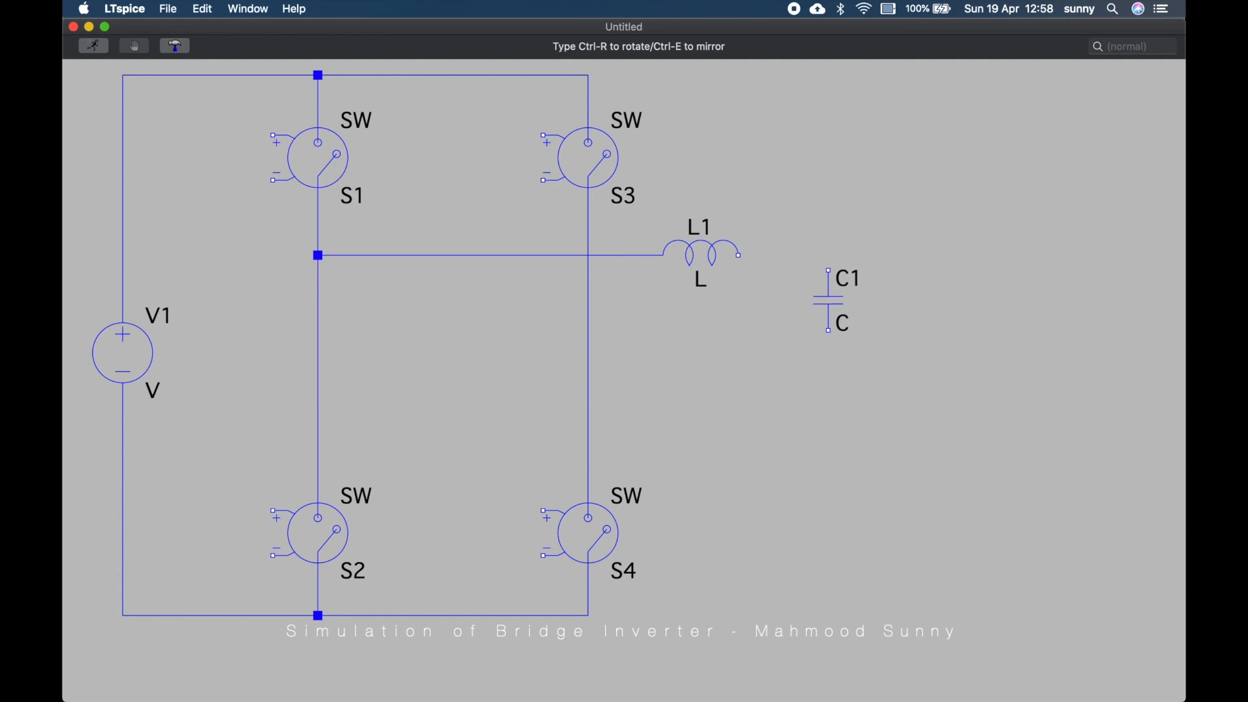
{"action": "left_click", "coordinate": [828, 270]}
Place a resistor to the right of the capacitor
{"action": "key", "text": "F2"}
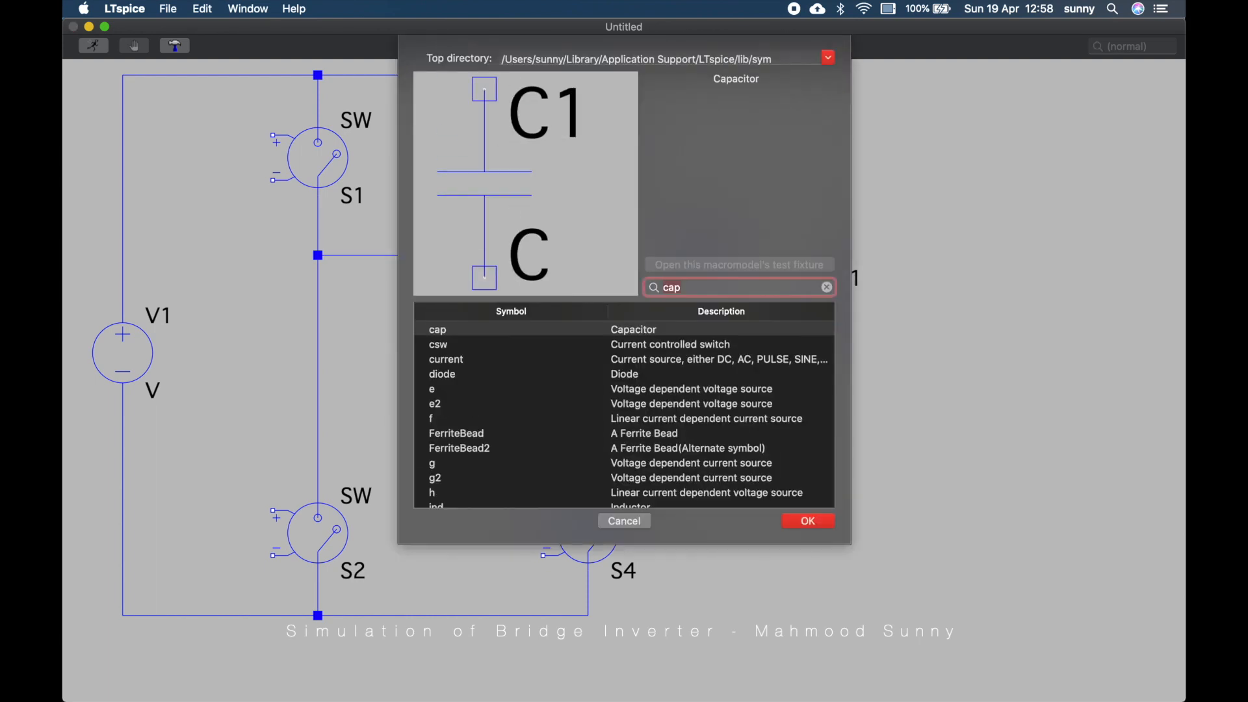
{"action": "type", "text": "res"}
{"action": "key", "text": "Return"}
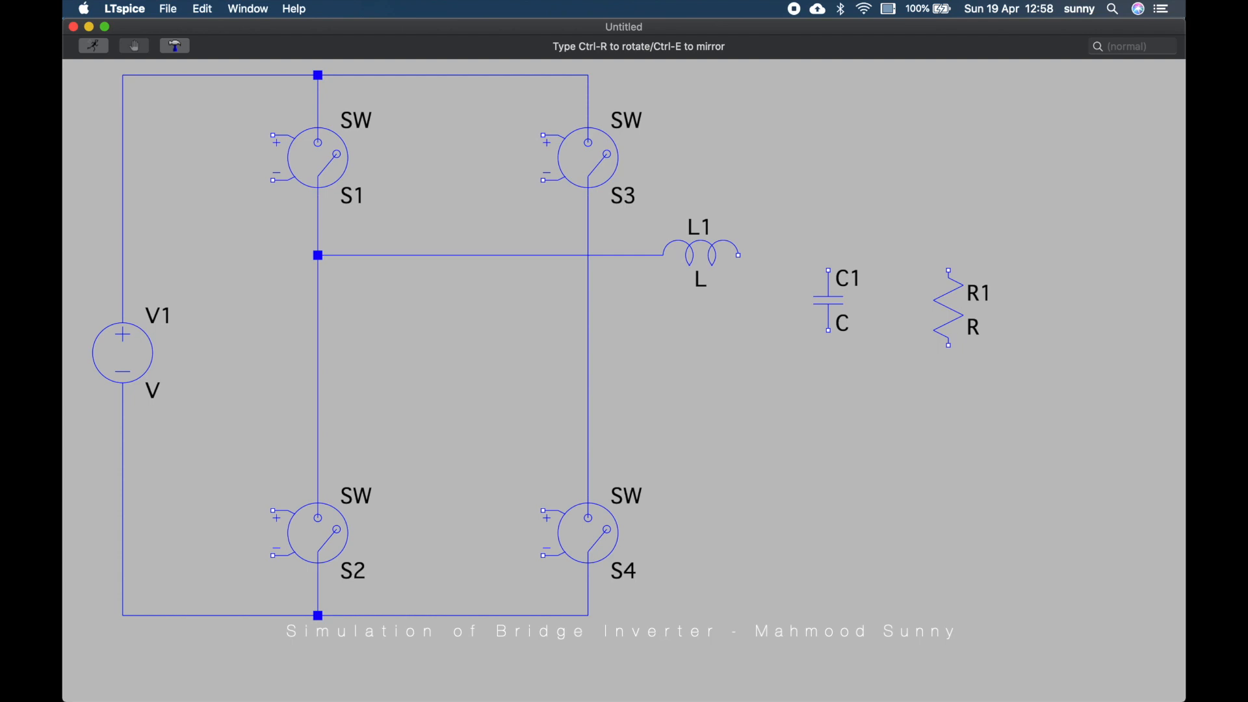
{"action": "left_click", "coordinate": [949, 270]}
{"action": "key", "text": "Escape"}
Wire the inductor's right end to the resistor's top, and the resistor's bottom back to the S3–S4 wire
{"action": "key", "text": "F3"}
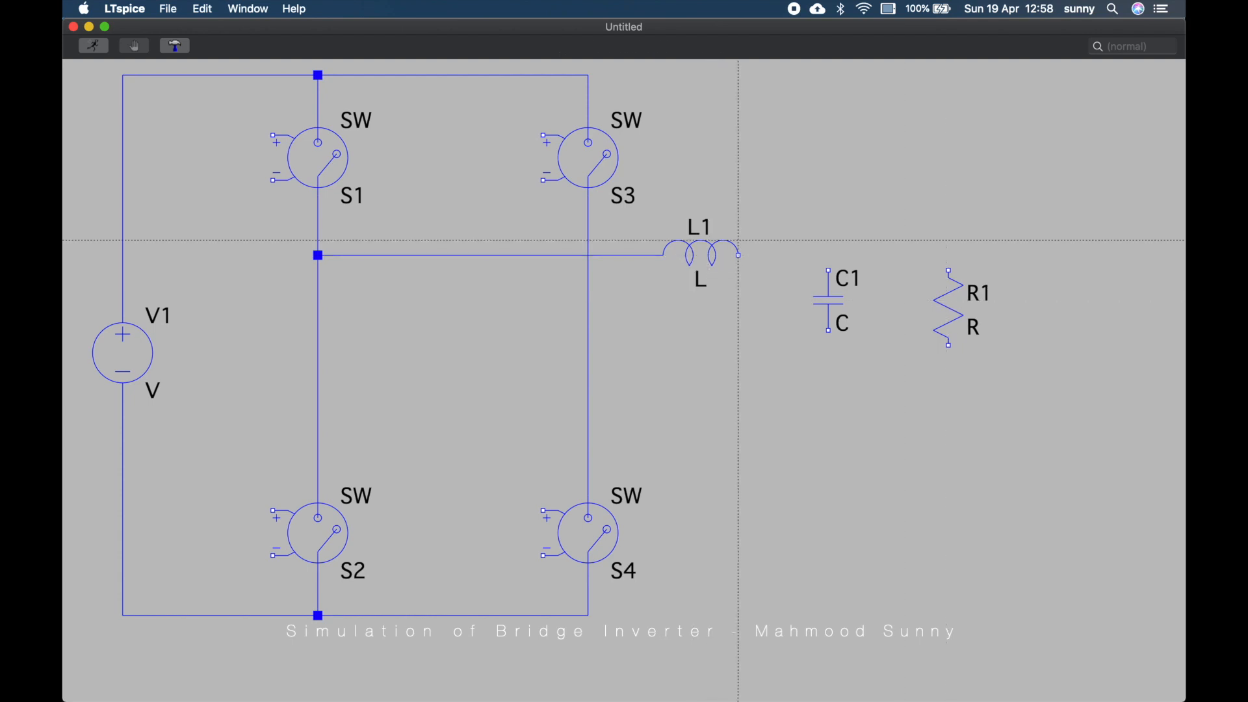
{"action": "left_click", "coordinate": [739, 255]}
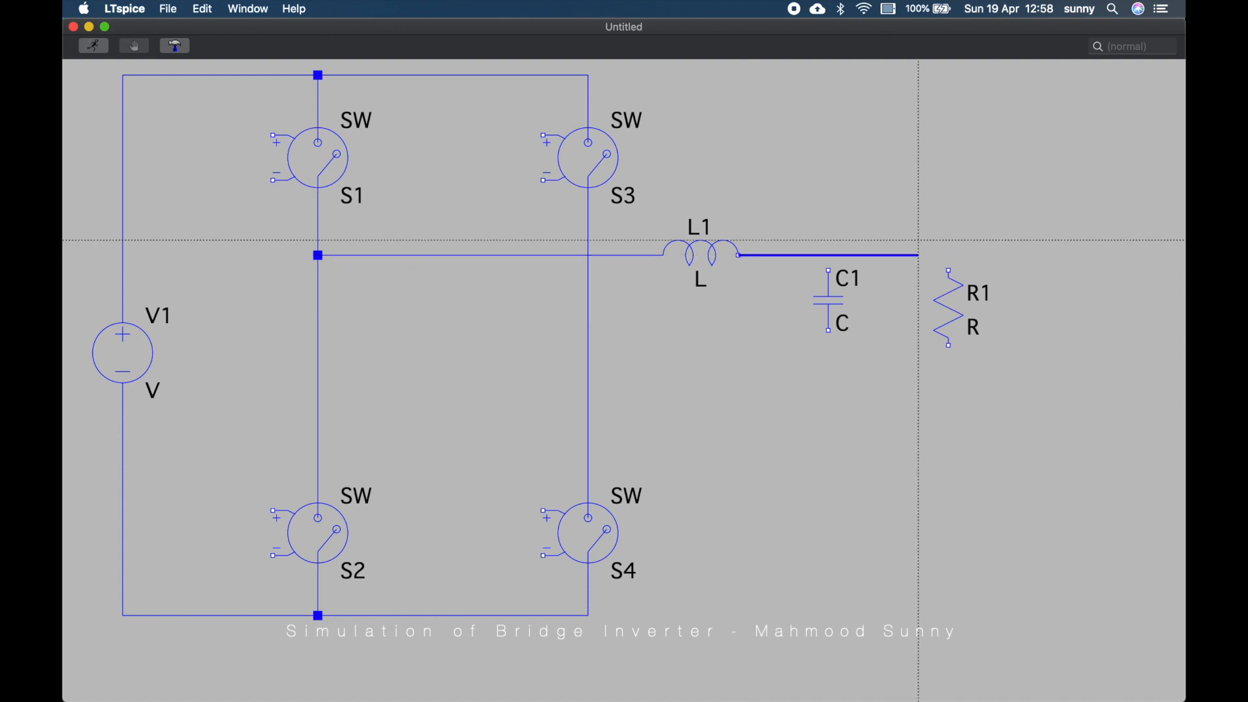
{"action": "left_click", "coordinate": [949, 255]}
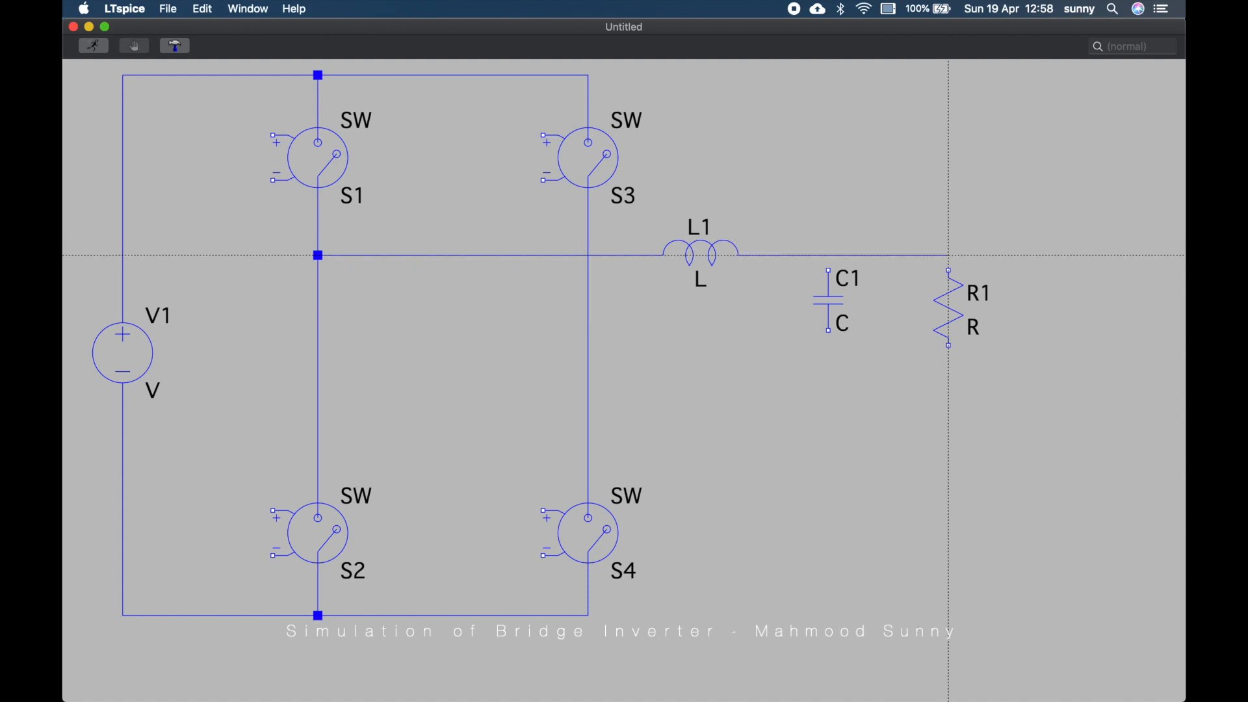
{"action": "left_click", "coordinate": [949, 270]}
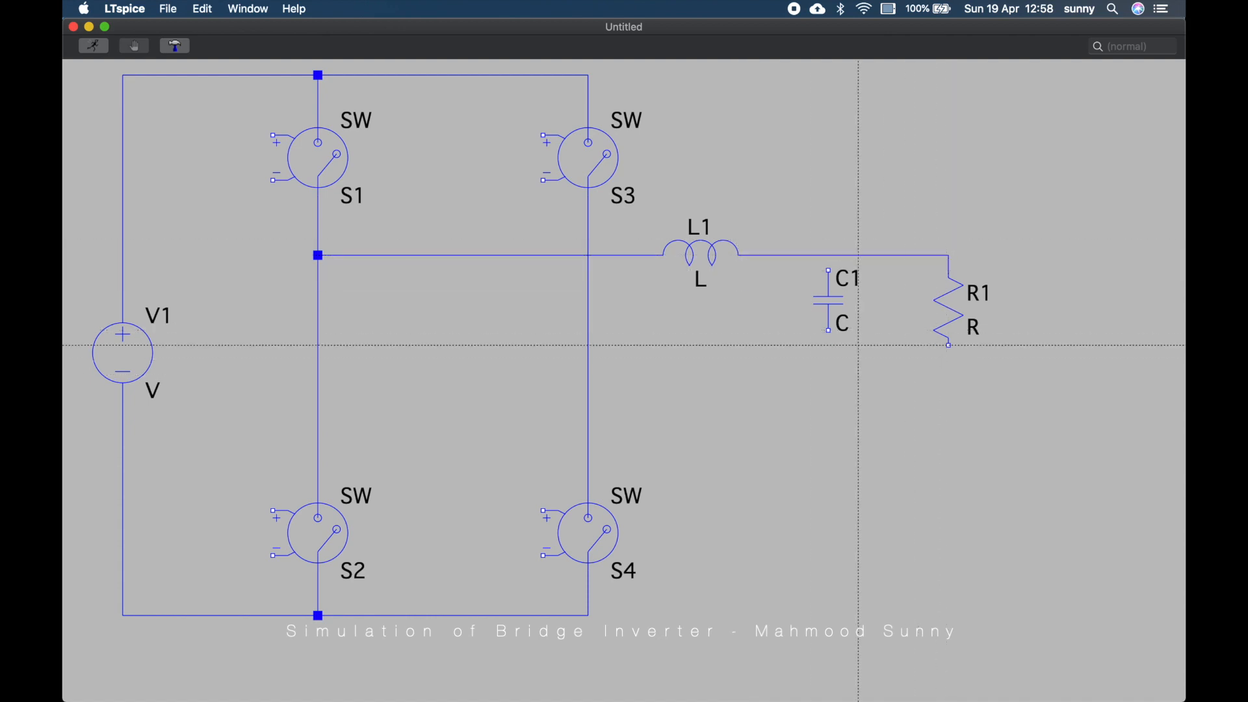
{"action": "left_click", "coordinate": [949, 345]}
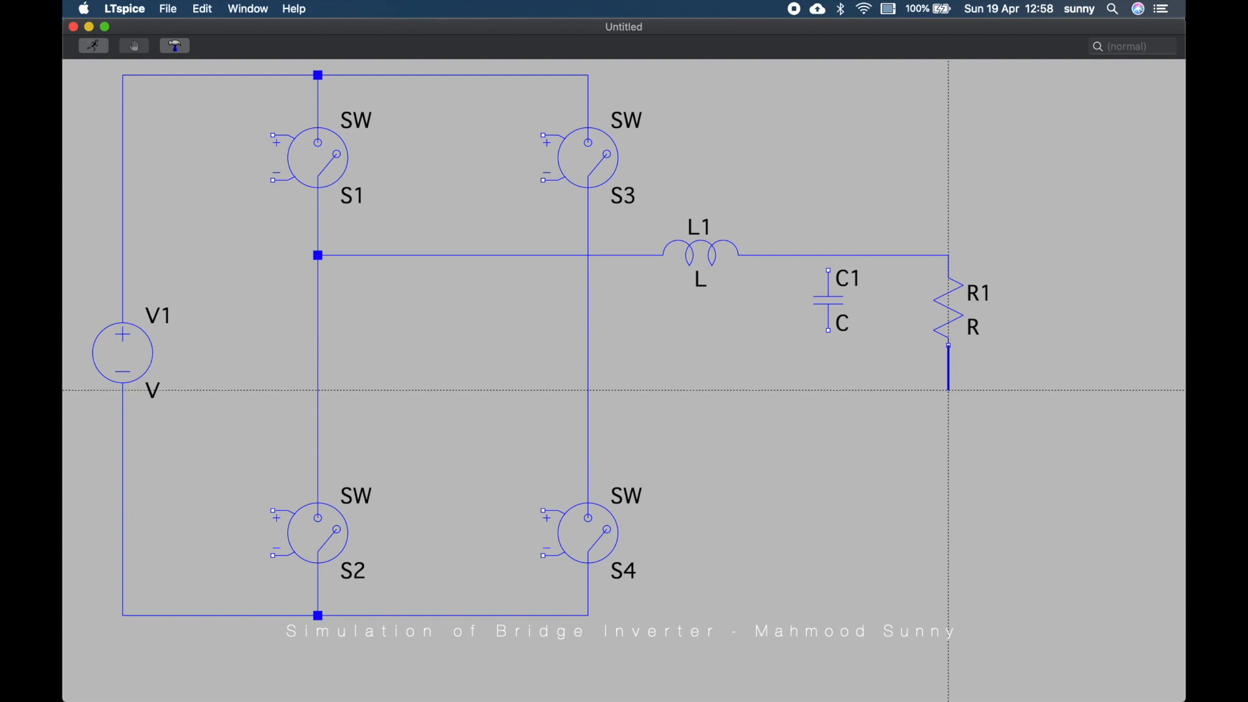
{"action": "left_click", "coordinate": [949, 390]}
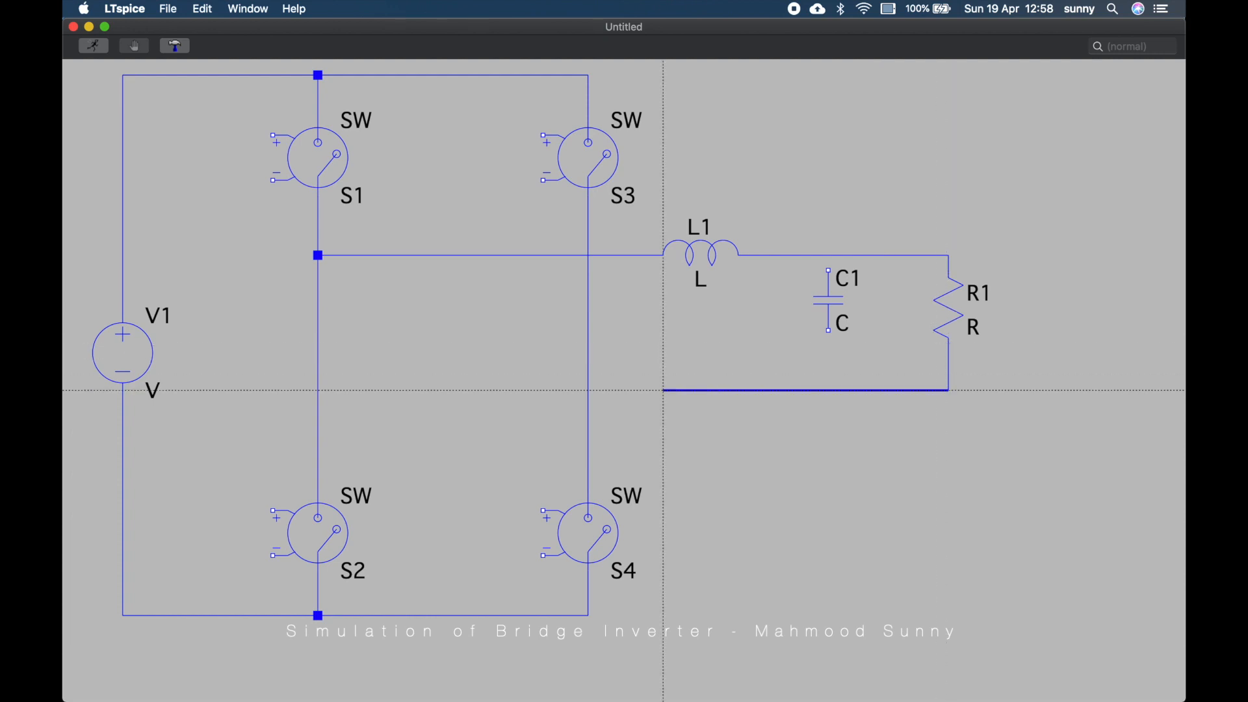
{"action": "left_click", "coordinate": [588, 391]}
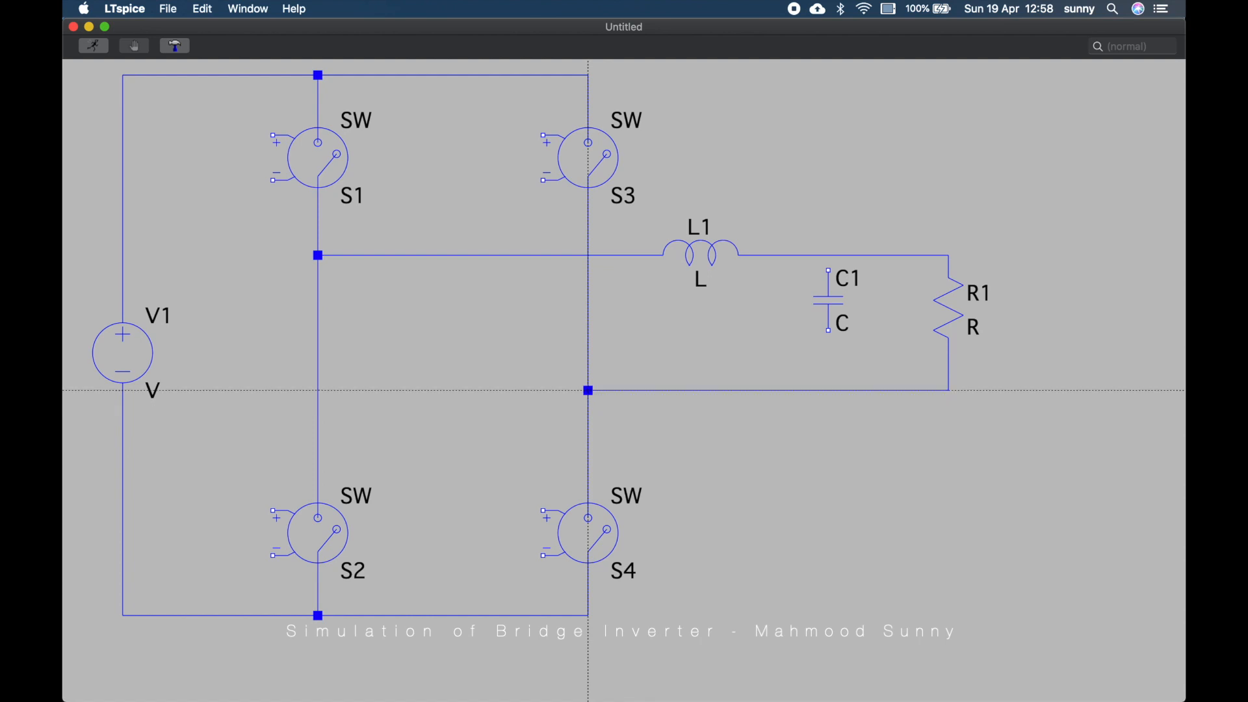
Connect the capacitor's top to the upper load wire and its bottom to the lower load wire
{"action": "left_click", "coordinate": [828, 269]}
{"action": "left_click", "coordinate": [828, 255]}
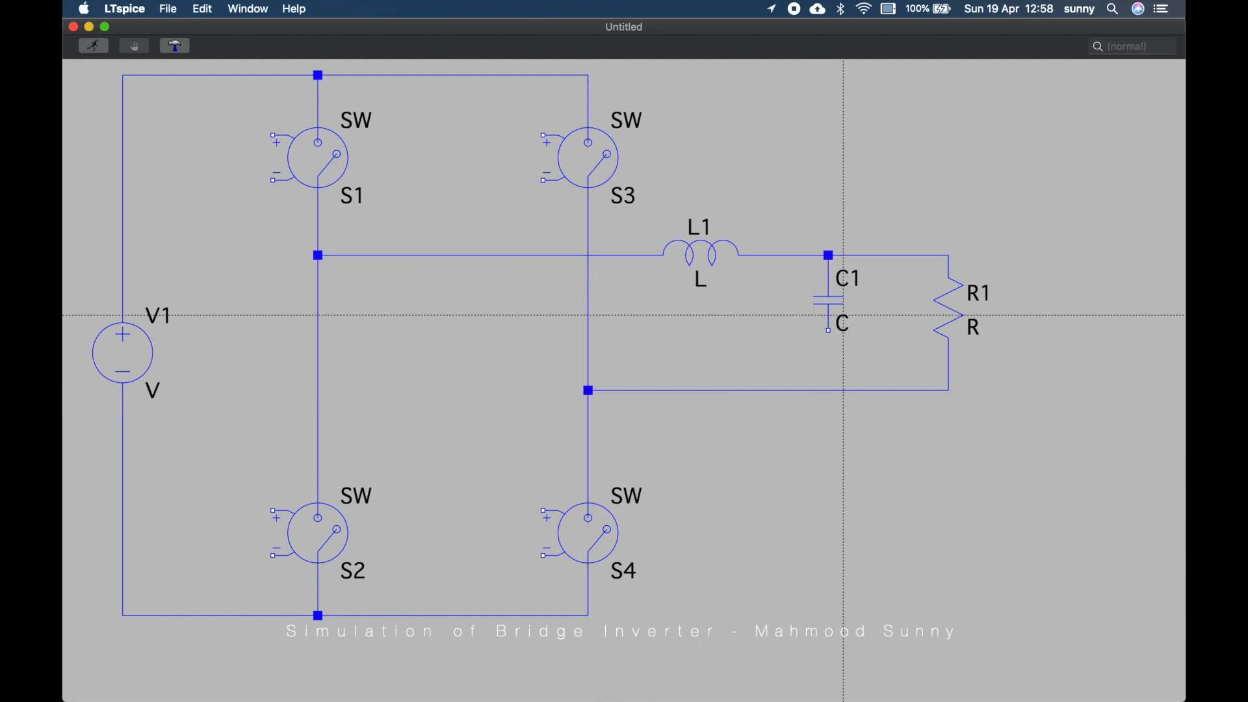
{"action": "left_click", "coordinate": [828, 331]}
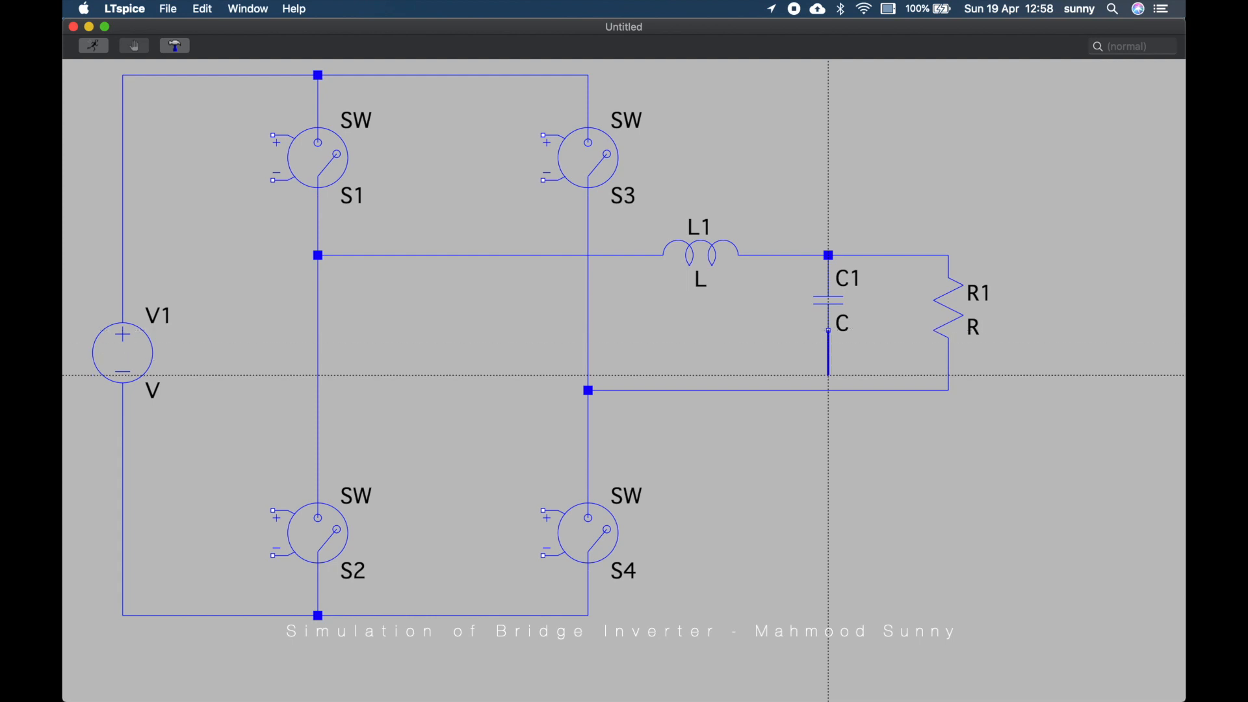
{"action": "left_click", "coordinate": [828, 391]}
{"action": "key", "text": "Escape"}
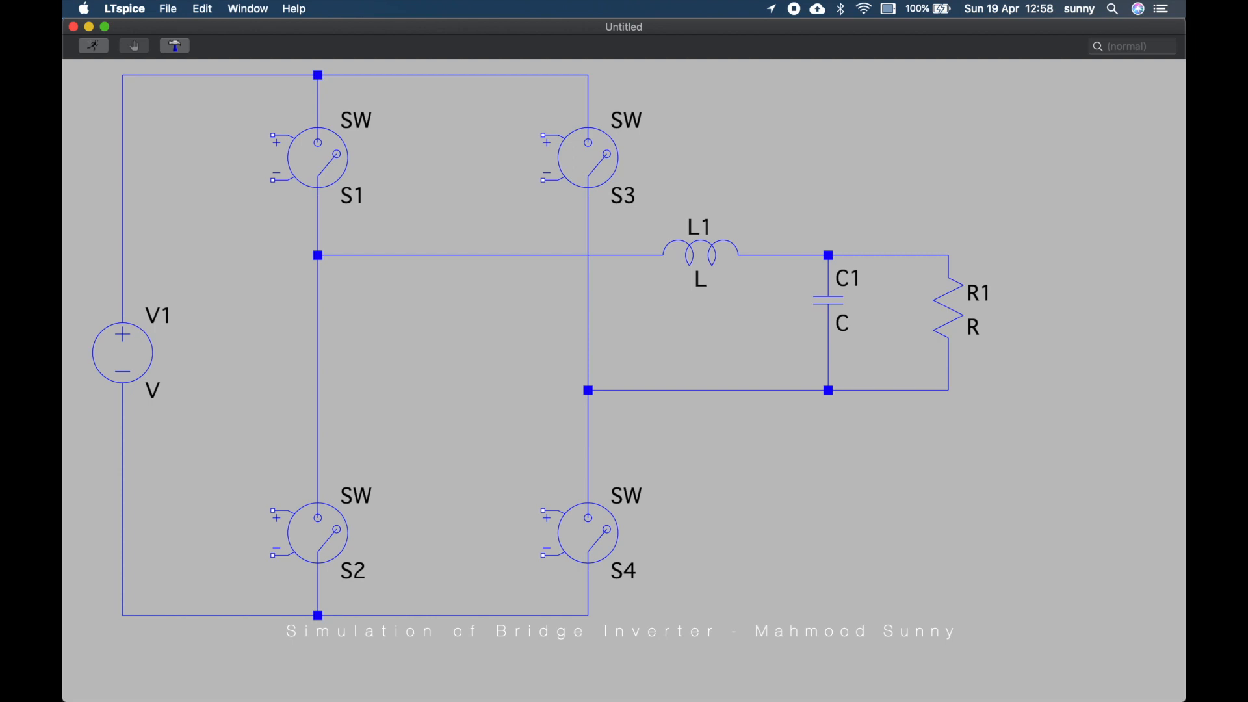
Place ground symbols below the bottom wire and beneath the control terminals of all four switches
{"action": "key", "text": "g"}
{"action": "left_click", "coordinate": [318, 661]}
{"action": "left_click", "coordinate": [272, 586]}
{"action": "left_click", "coordinate": [543, 585]}
{"action": "left_click", "coordinate": [543, 211]}
{"action": "left_click", "coordinate": [272, 211]}
Wire each switch's negative control terminal down to its ground symbol
{"action": "key", "text": "F3"}
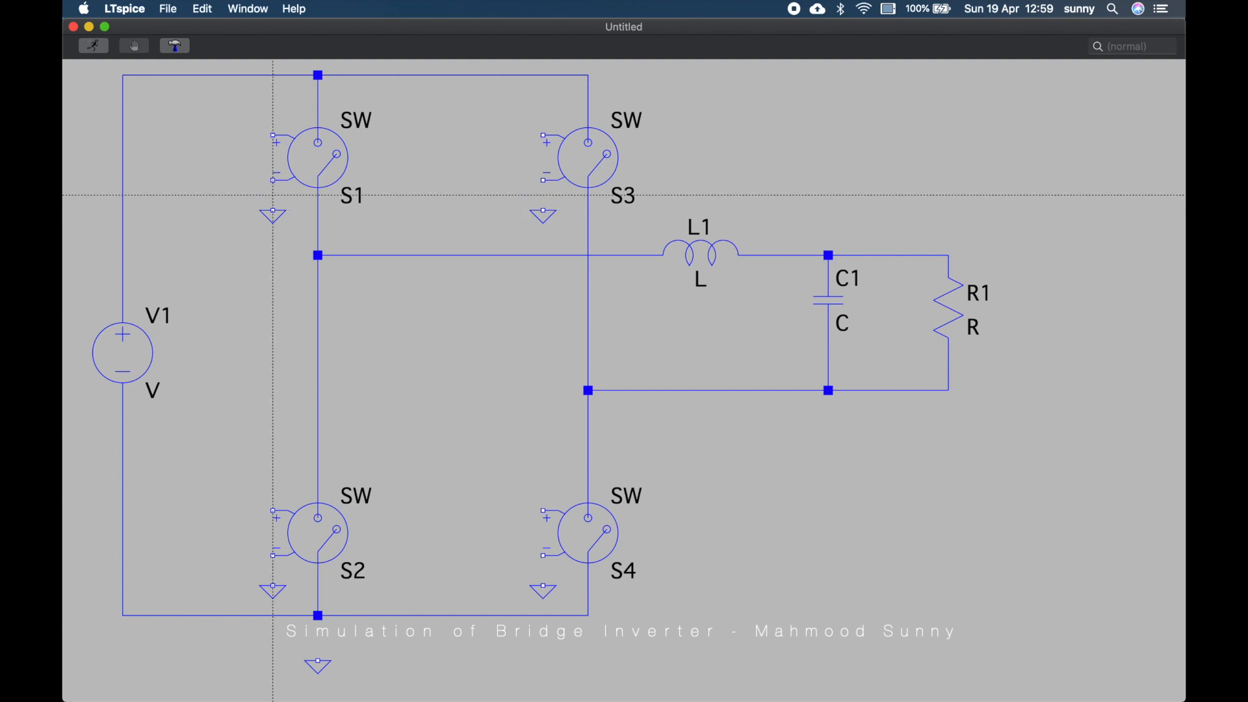
{"action": "left_click", "coordinate": [273, 211]}
{"action": "left_click", "coordinate": [273, 180]}
{"action": "left_click", "coordinate": [543, 209]}
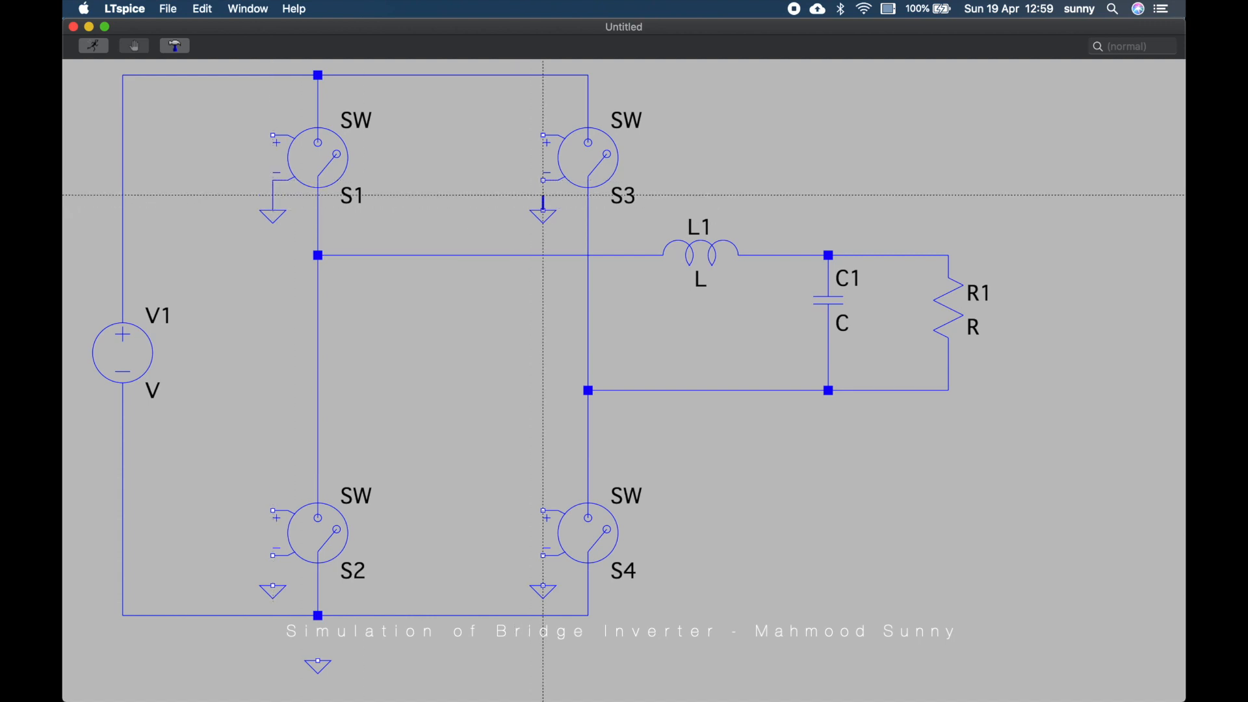
{"action": "left_click", "coordinate": [543, 180]}
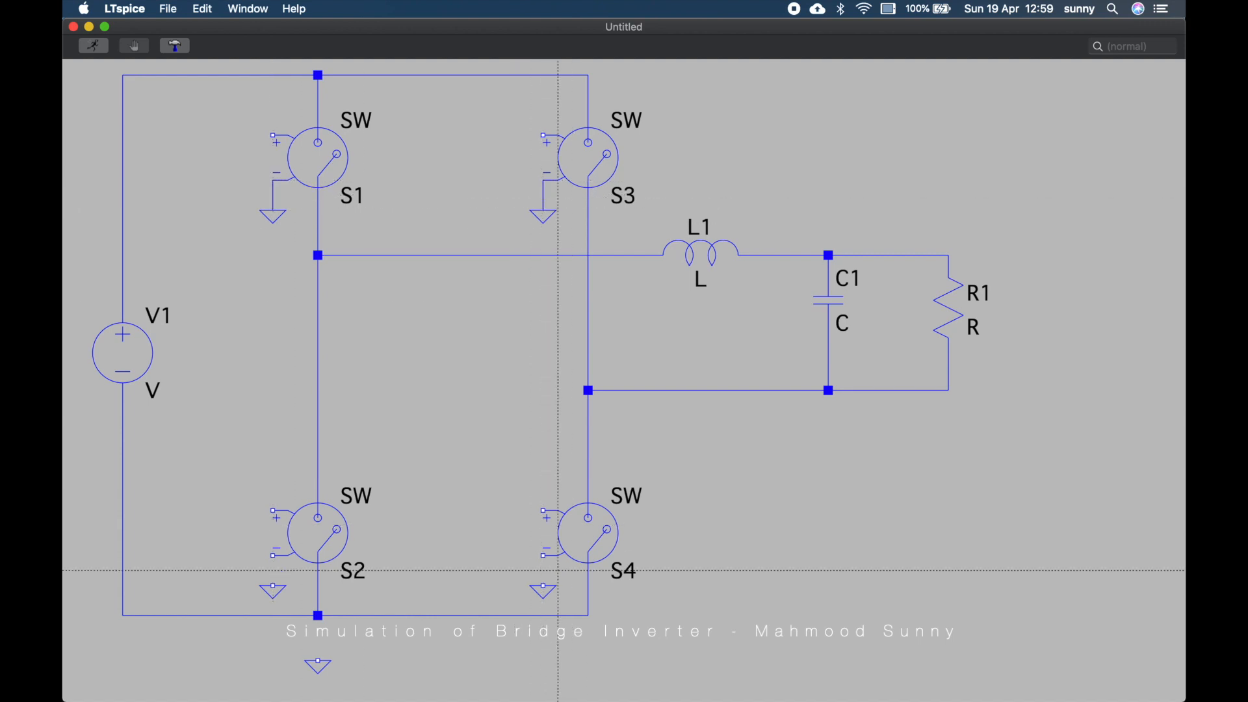
{"action": "left_click", "coordinate": [543, 586]}
{"action": "left_click", "coordinate": [543, 556]}
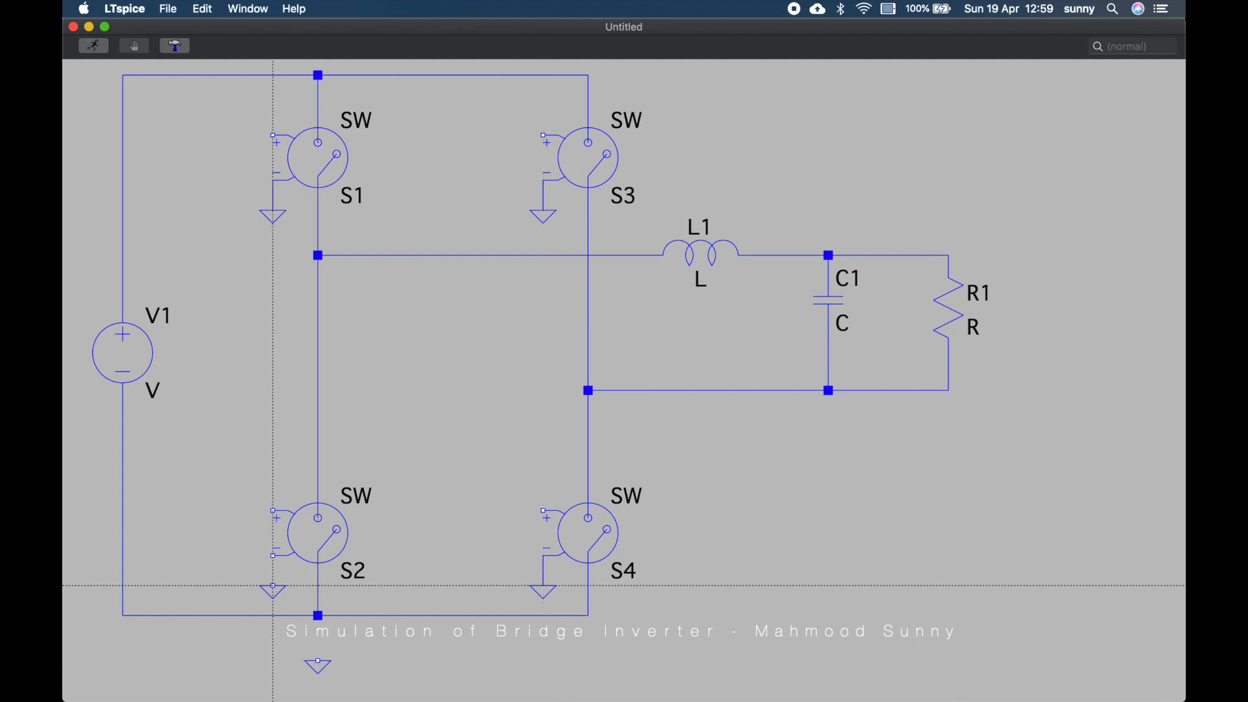
{"action": "left_click", "coordinate": [273, 587]}
{"action": "left_click", "coordinate": [273, 556]}
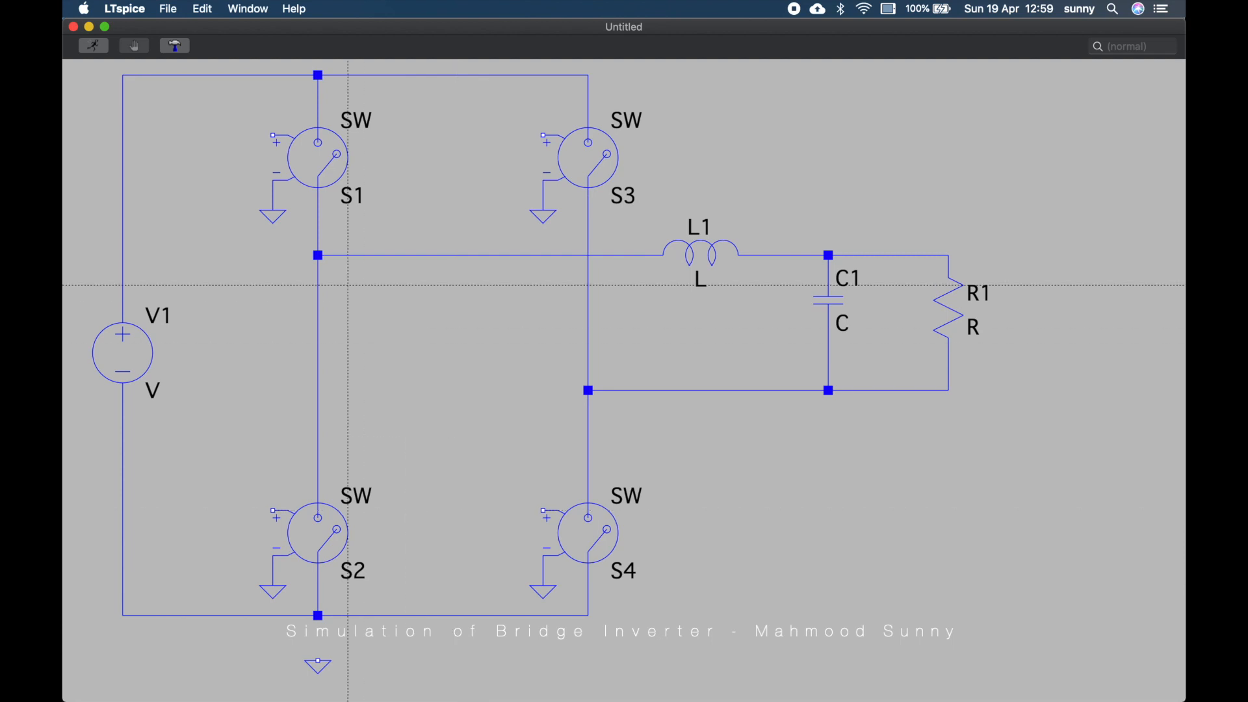
Draw short wire stubs leftward from the positive control terminals of S1, S3, S4 and S2
{"action": "left_click", "coordinate": [274, 136]}
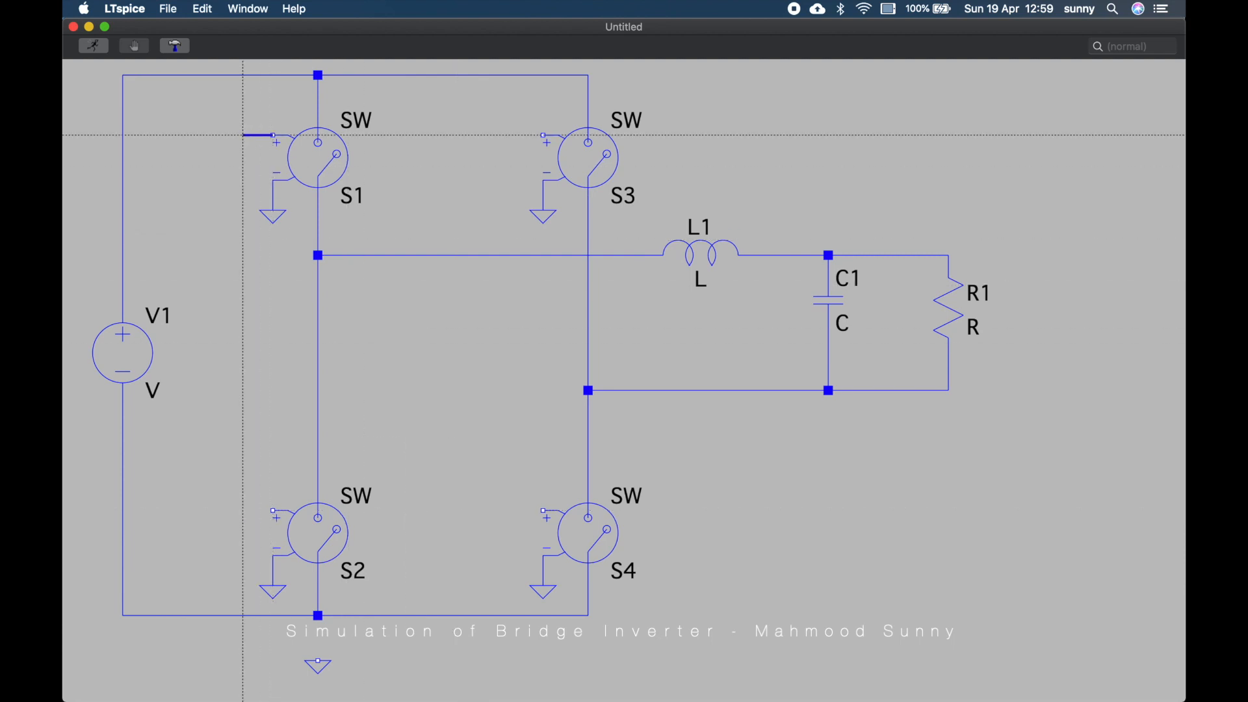
{"action": "left_click", "coordinate": [213, 135]}
{"action": "right_click", "coordinate": [407, 150]}
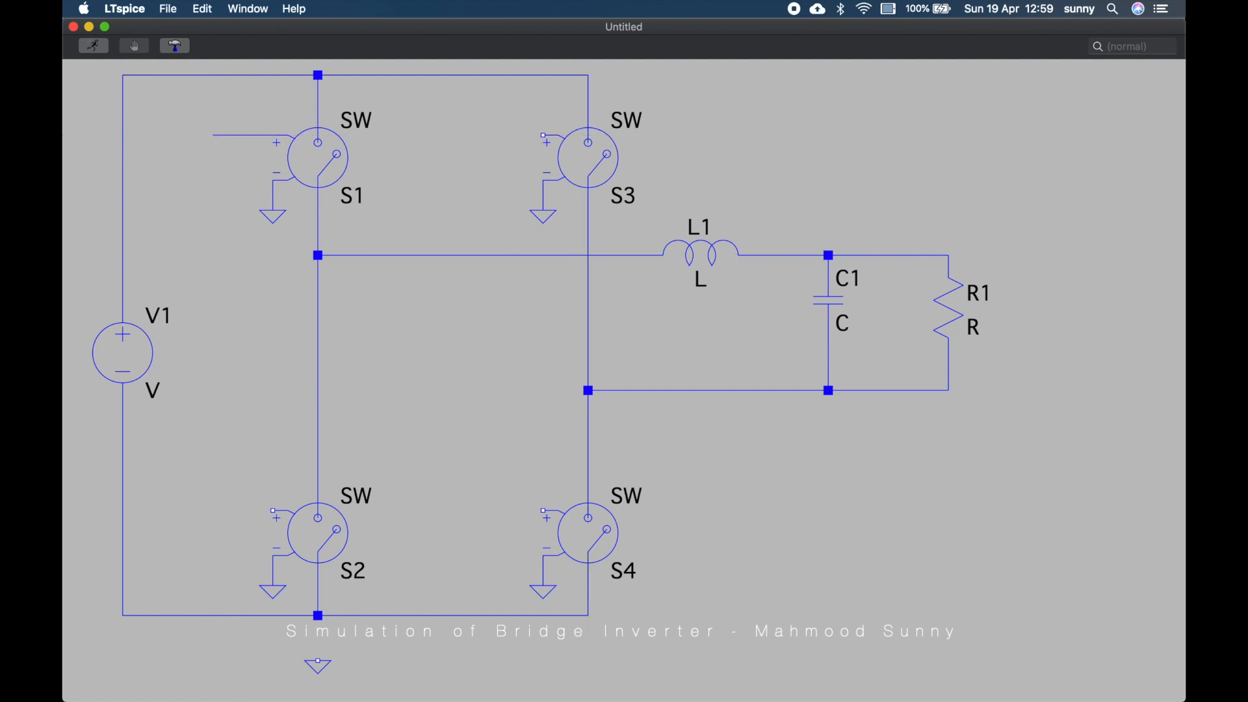
{"action": "left_click", "coordinate": [544, 135]}
{"action": "left_click", "coordinate": [483, 136]}
{"action": "right_click", "coordinate": [483, 135]}
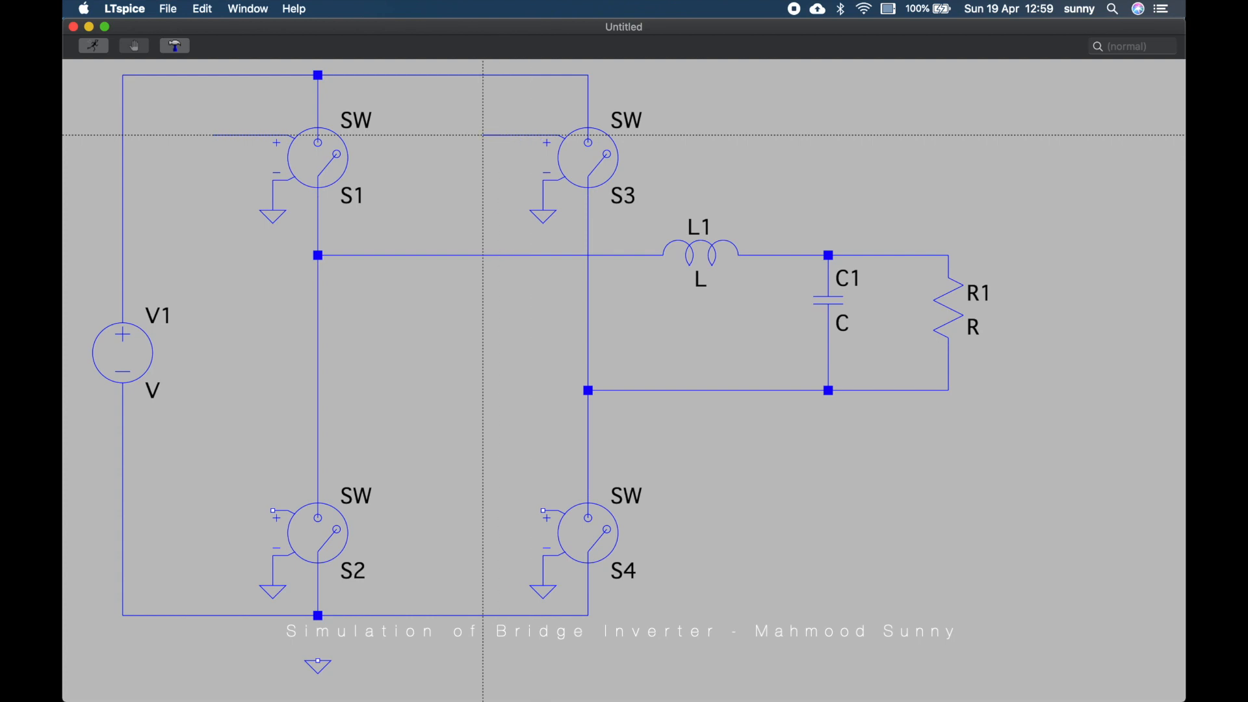
{"action": "left_click", "coordinate": [543, 511]}
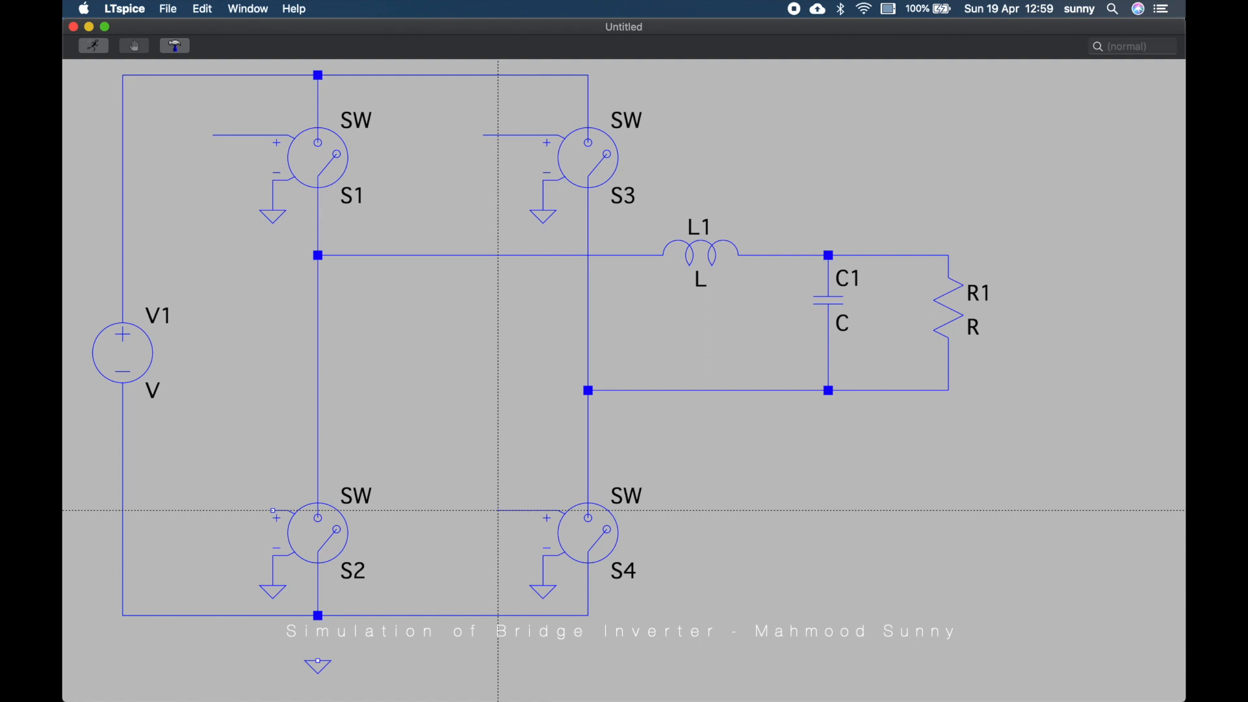
{"action": "left_click", "coordinate": [499, 511]}
{"action": "right_click", "coordinate": [498, 511]}
{"action": "left_click", "coordinate": [273, 511]}
{"action": "left_click", "coordinate": [213, 511]}
{"action": "key", "text": "Escape"}
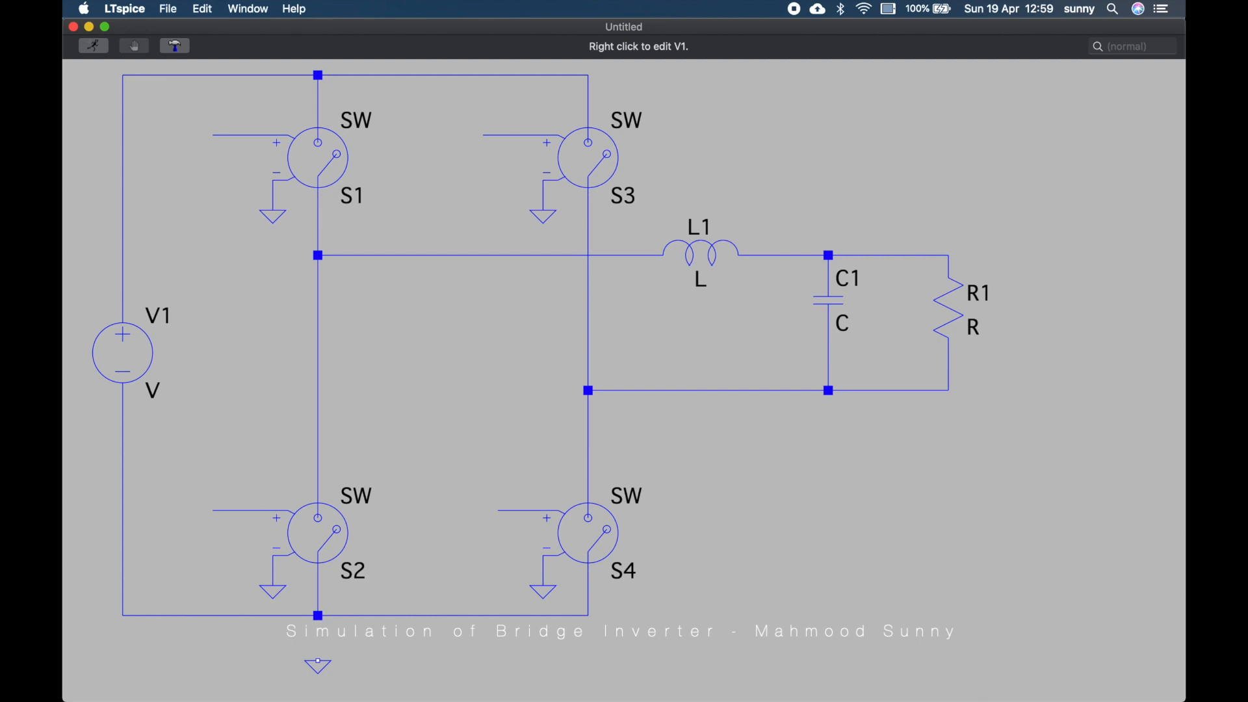
Set V1's value to 300
{"action": "right_click", "coordinate": [152, 390]}
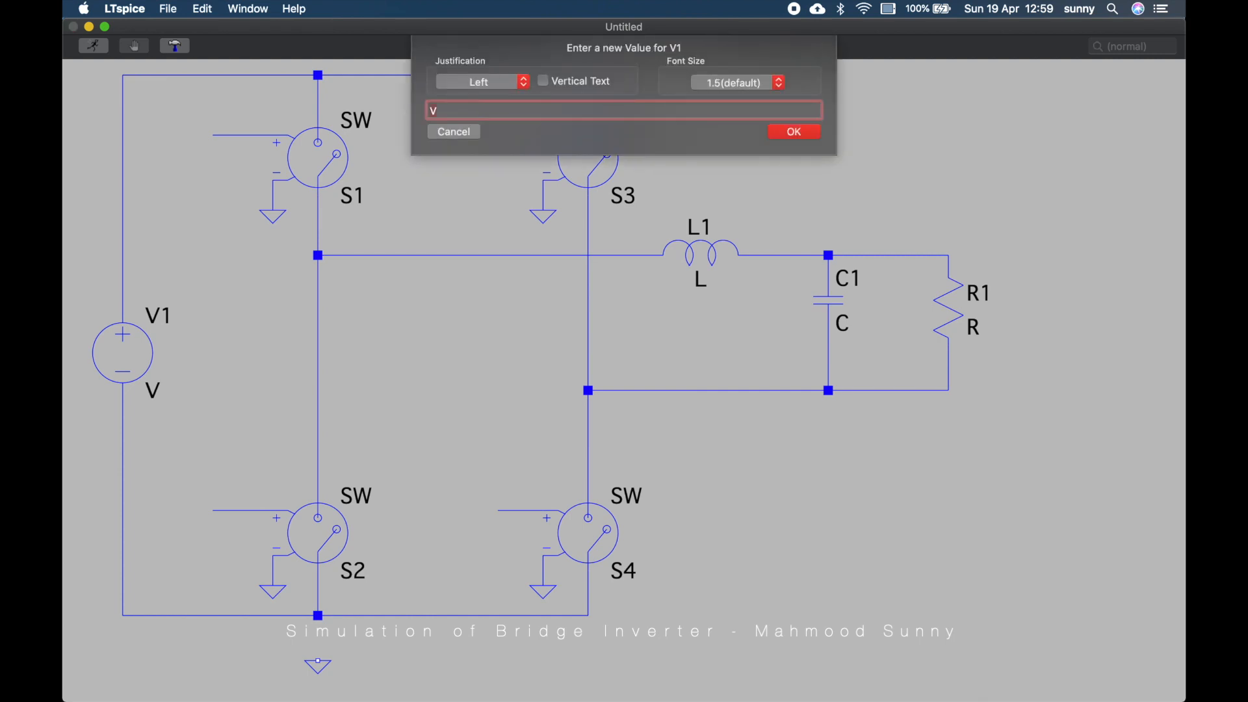
{"action": "type", "text": "300"}
{"action": "key", "text": "Return"}
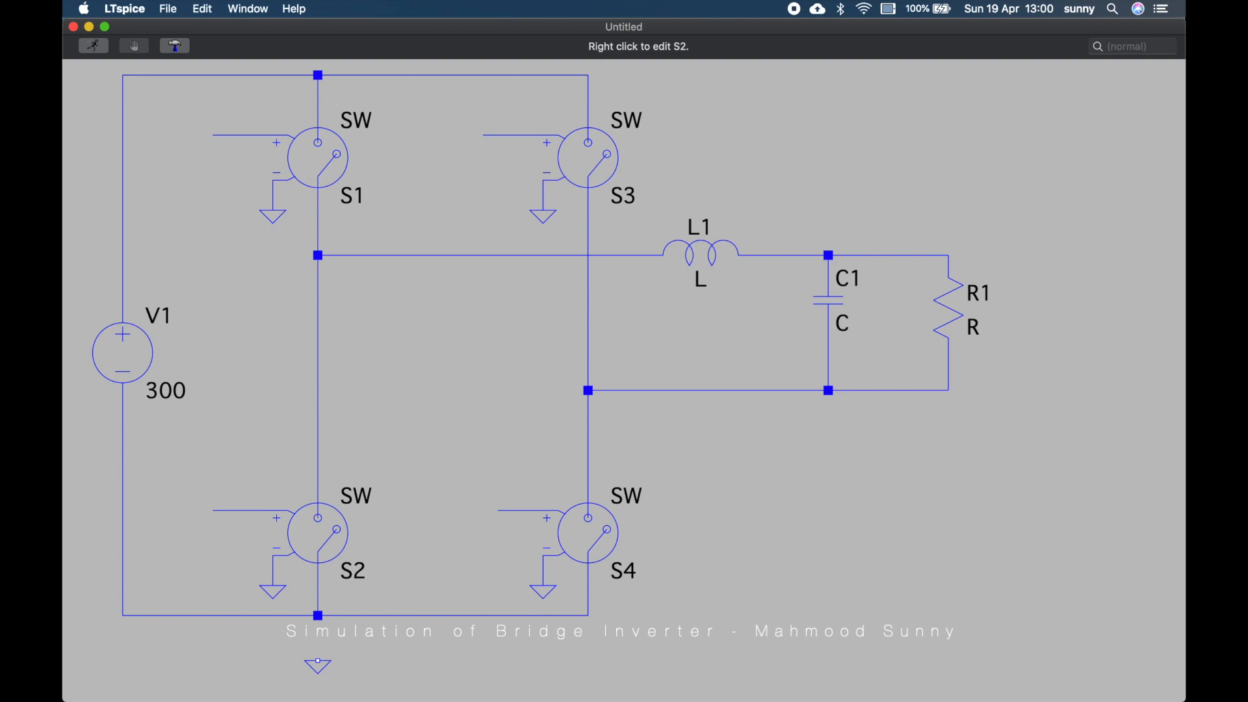
Wire the lower ground symbol up to the bottom node of the bridge
{"action": "key", "text": "F3"}
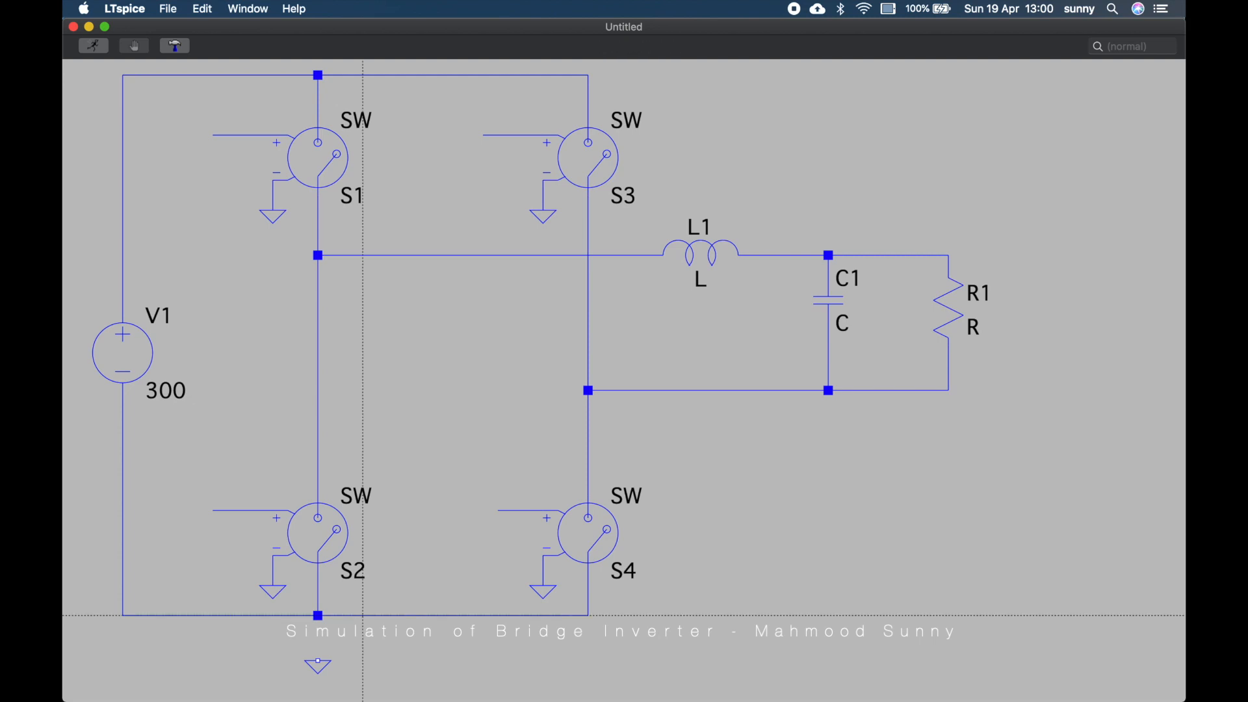
{"action": "left_click", "coordinate": [318, 661]}
{"action": "left_click", "coordinate": [318, 615]}
{"action": "key", "text": "Escape"}
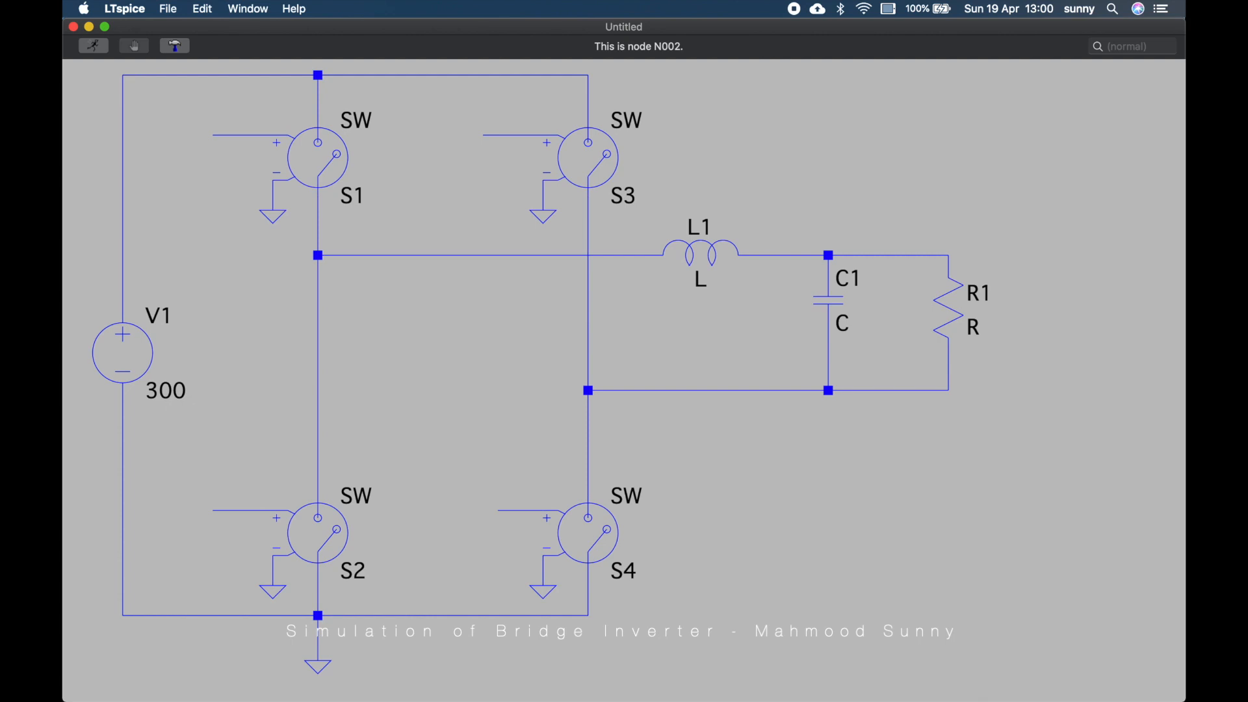
Label the positive control nets of S1 and S4 as S14
{"action": "right_click", "coordinate": [236, 134]}
{"action": "left_click", "coordinate": [247, 157]}
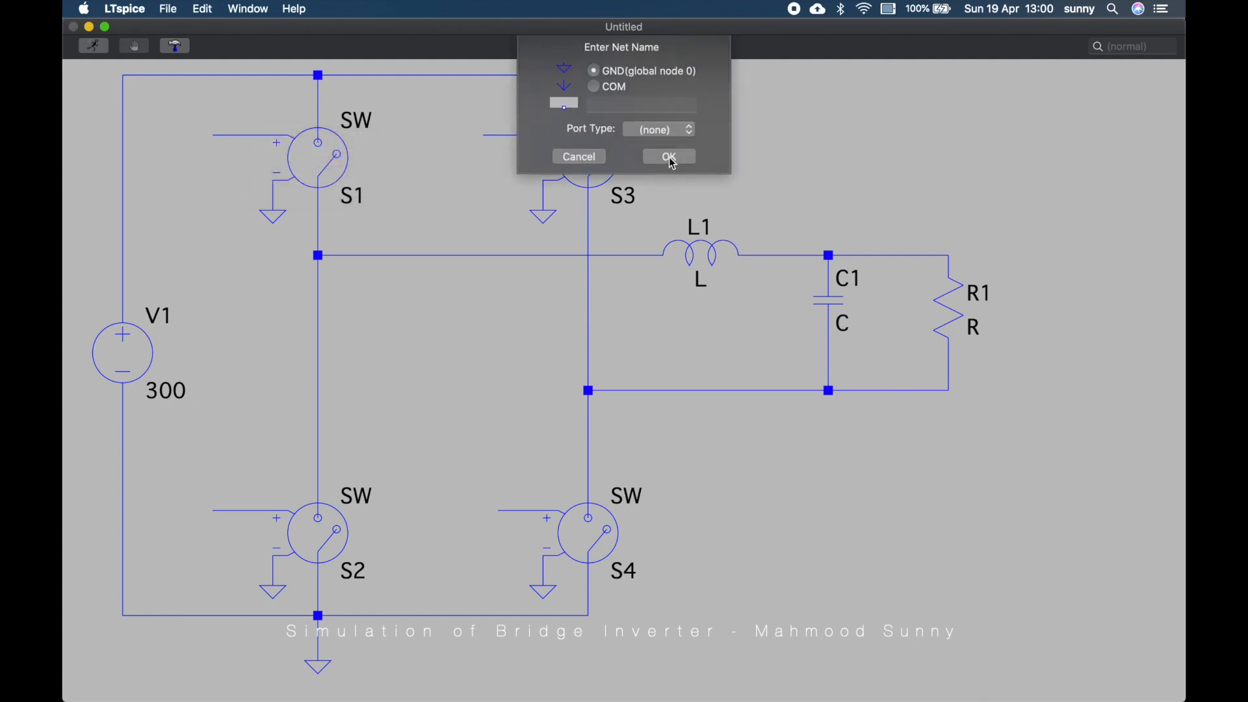
{"action": "type", "text": "S14"}
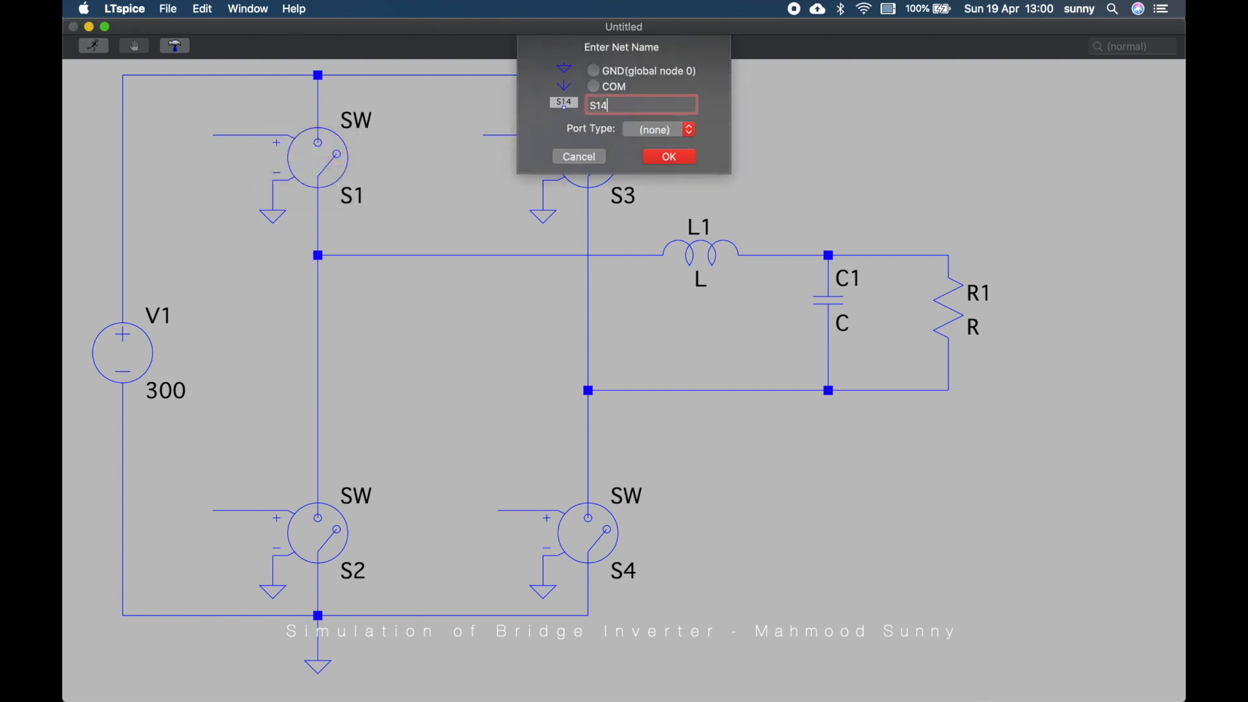
{"action": "key", "text": "Return"}
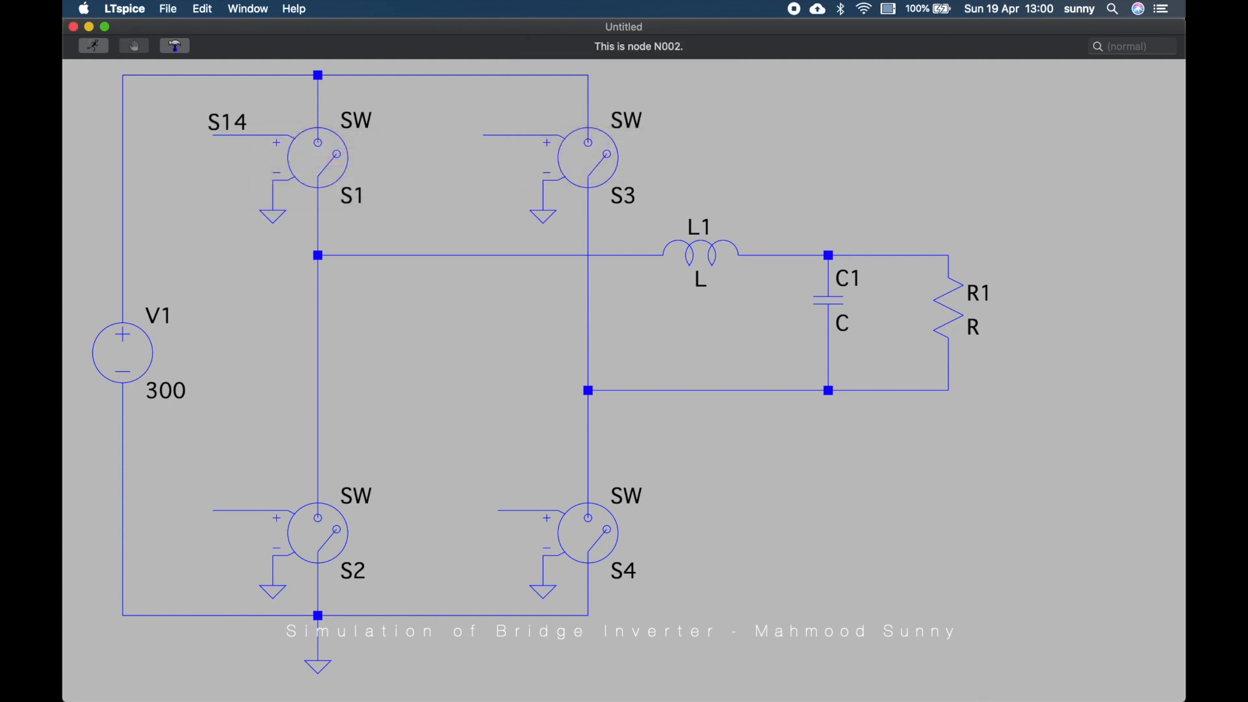
{"action": "right_click", "coordinate": [517, 515]}
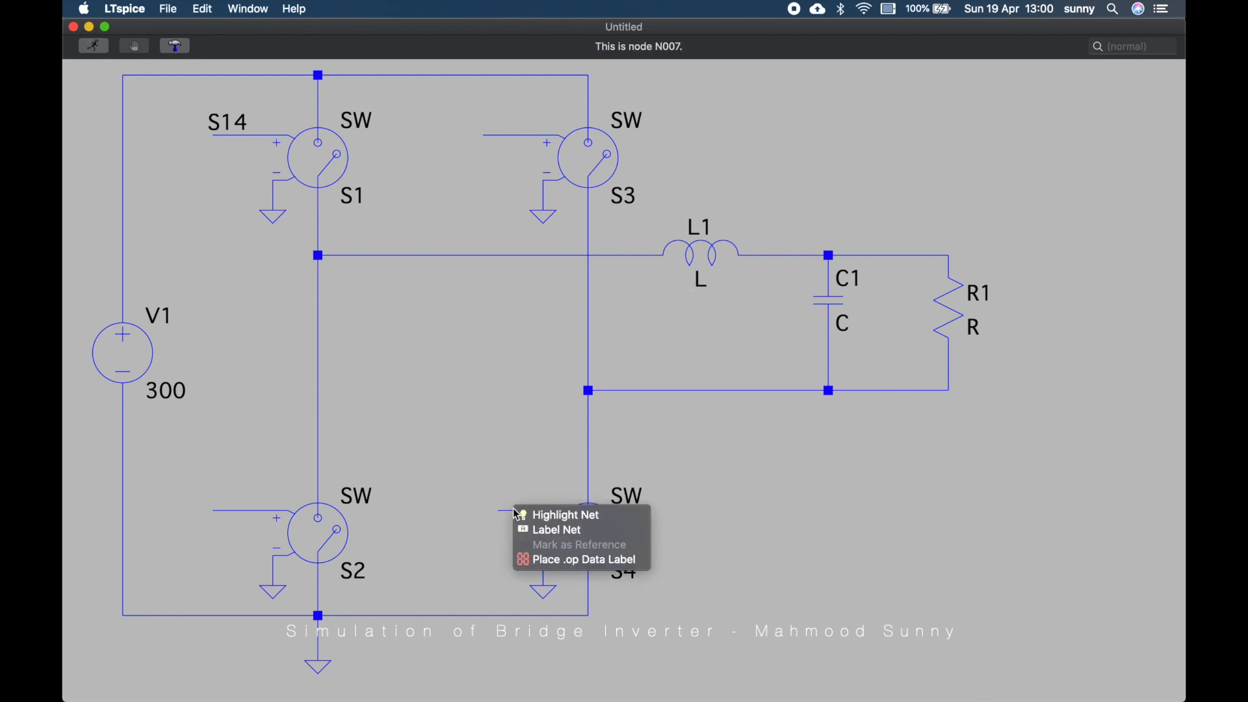
{"action": "left_click", "coordinate": [549, 530]}
{"action": "type", "text": "S1"}
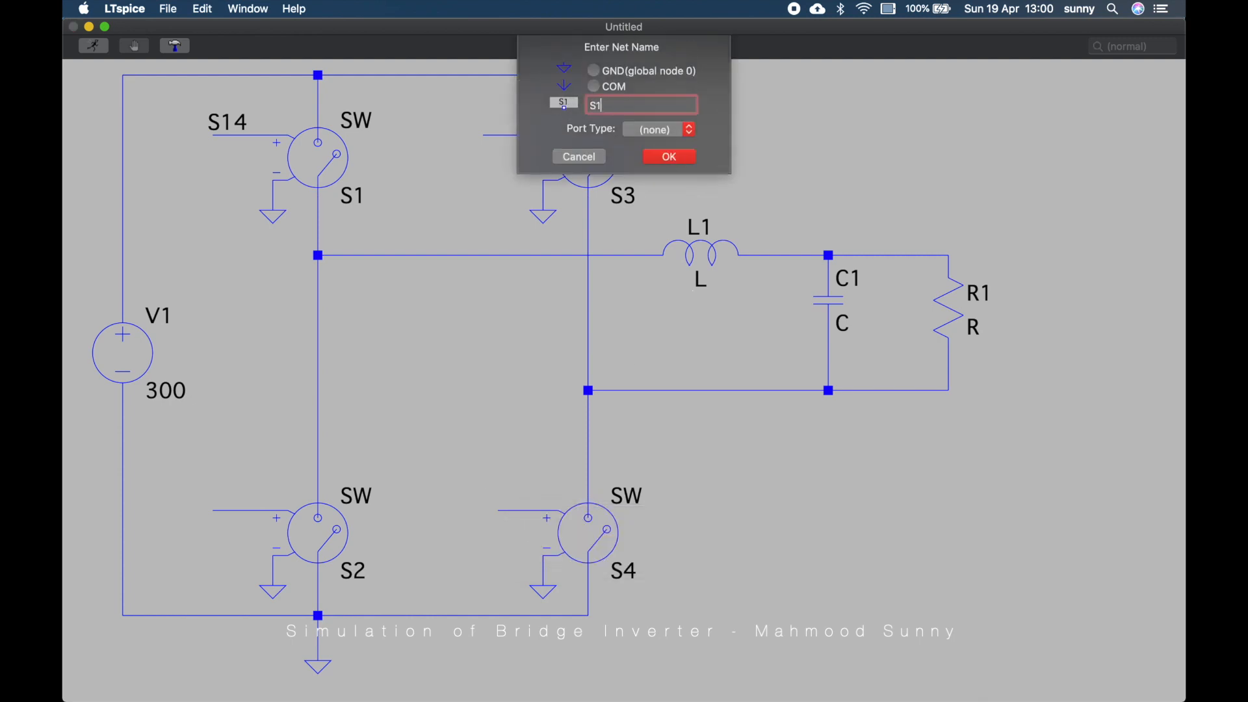
{"action": "type", "text": "4"}
{"action": "key", "text": "Return"}
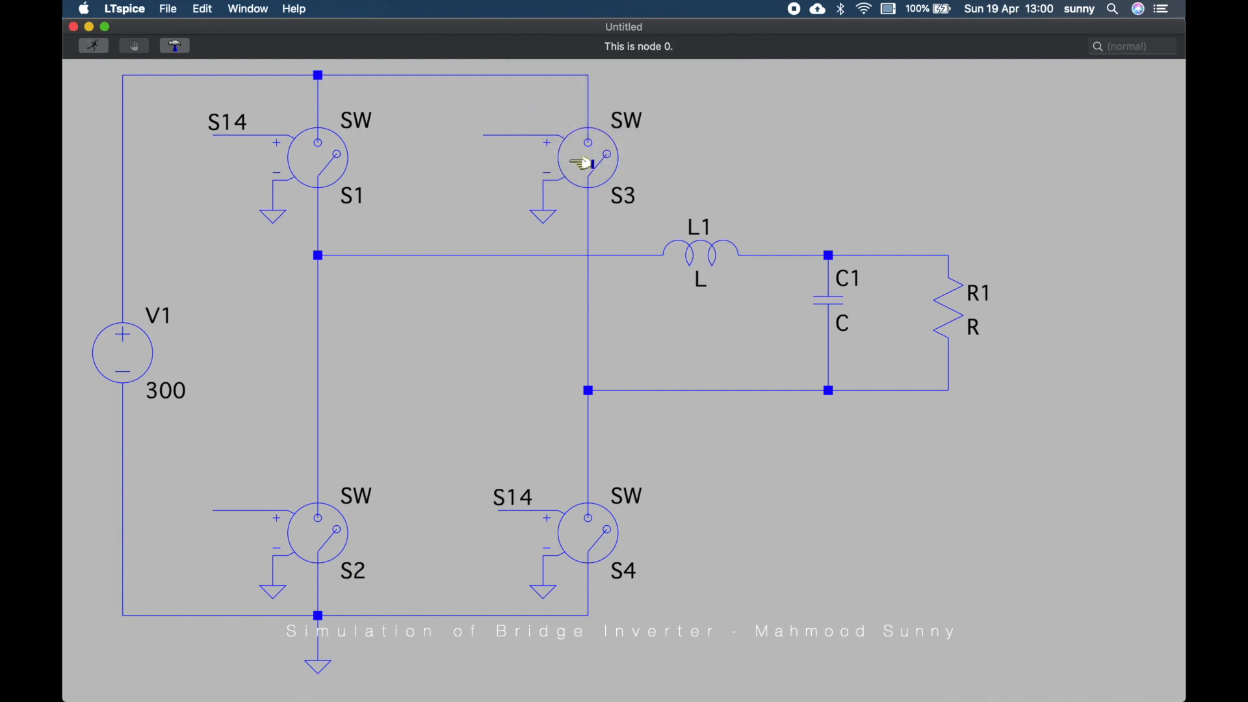
Label the positive control nets of S3 and S2 as S23 and save the schematic
{"action": "right_click", "coordinate": [500, 140]}
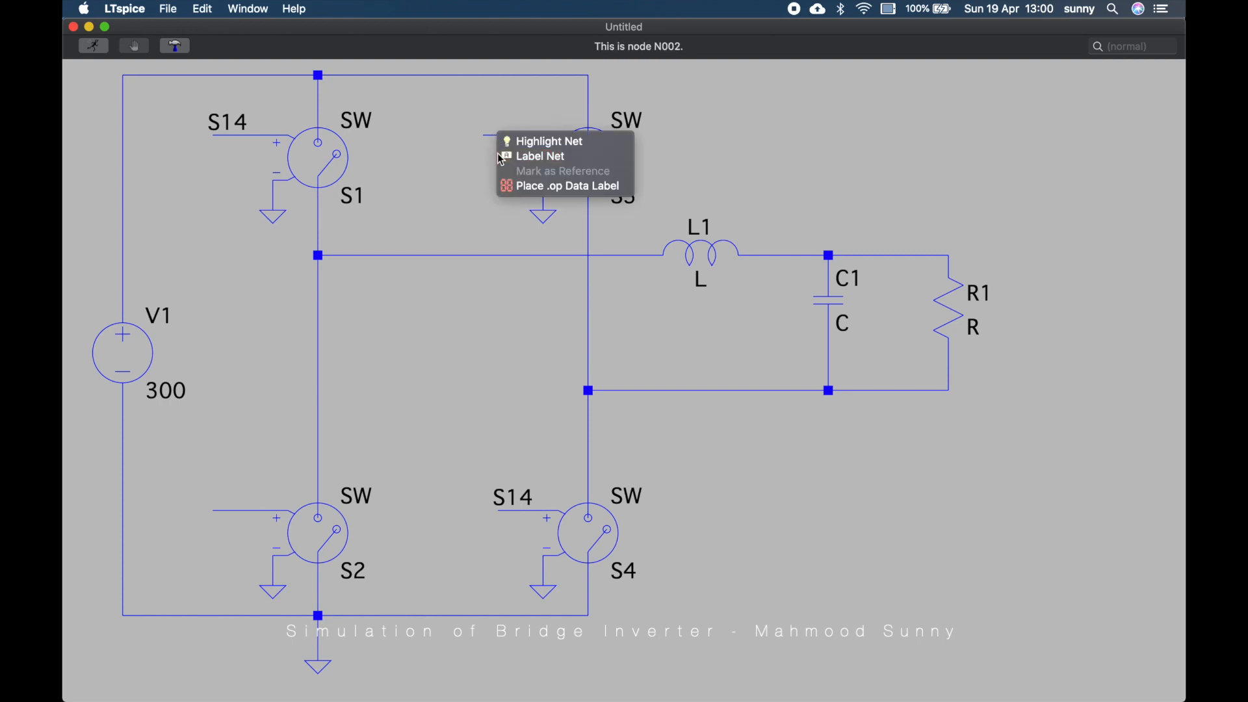
{"action": "left_click", "coordinate": [504, 154]}
{"action": "type", "text": "S23"}
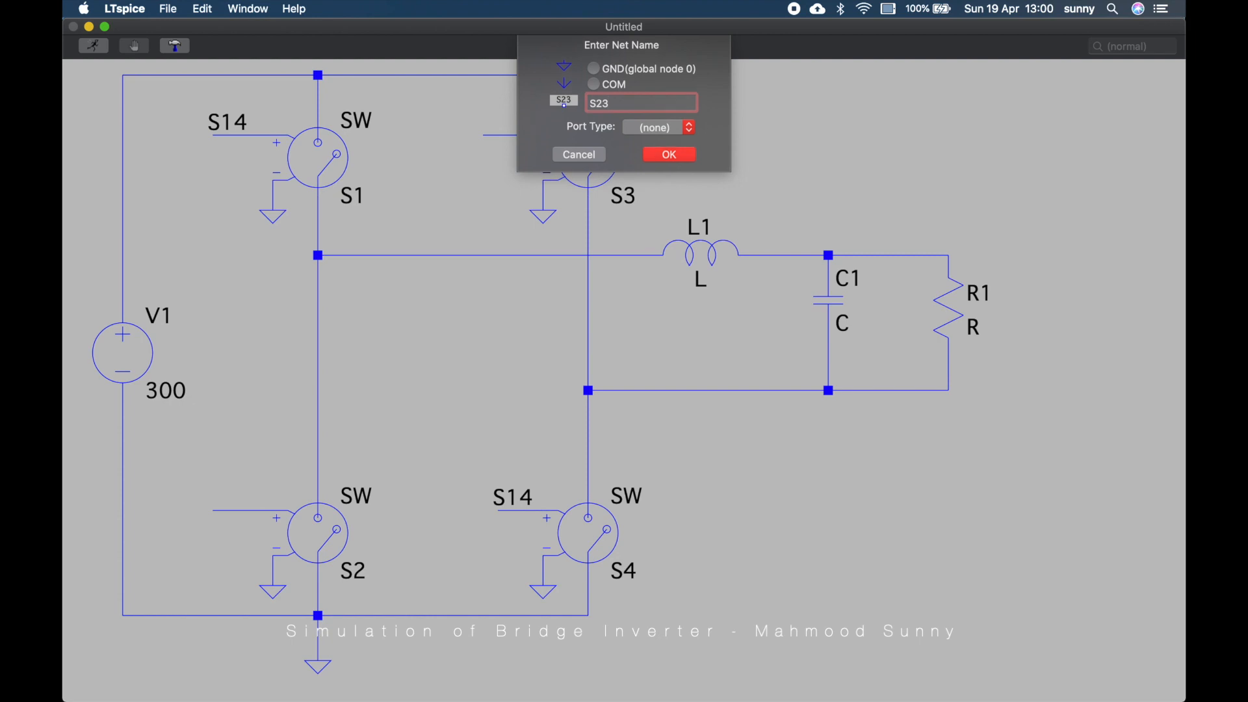
{"action": "key", "text": "Return"}
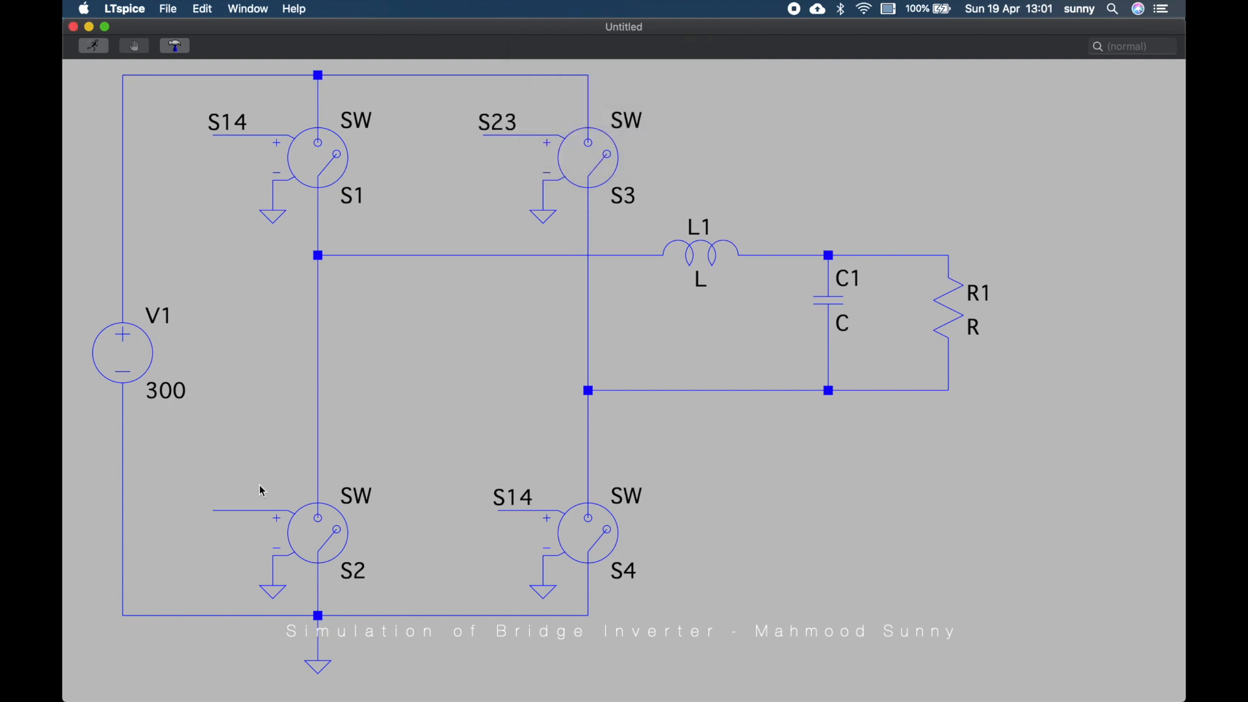
{"action": "right_click", "coordinate": [232, 517]}
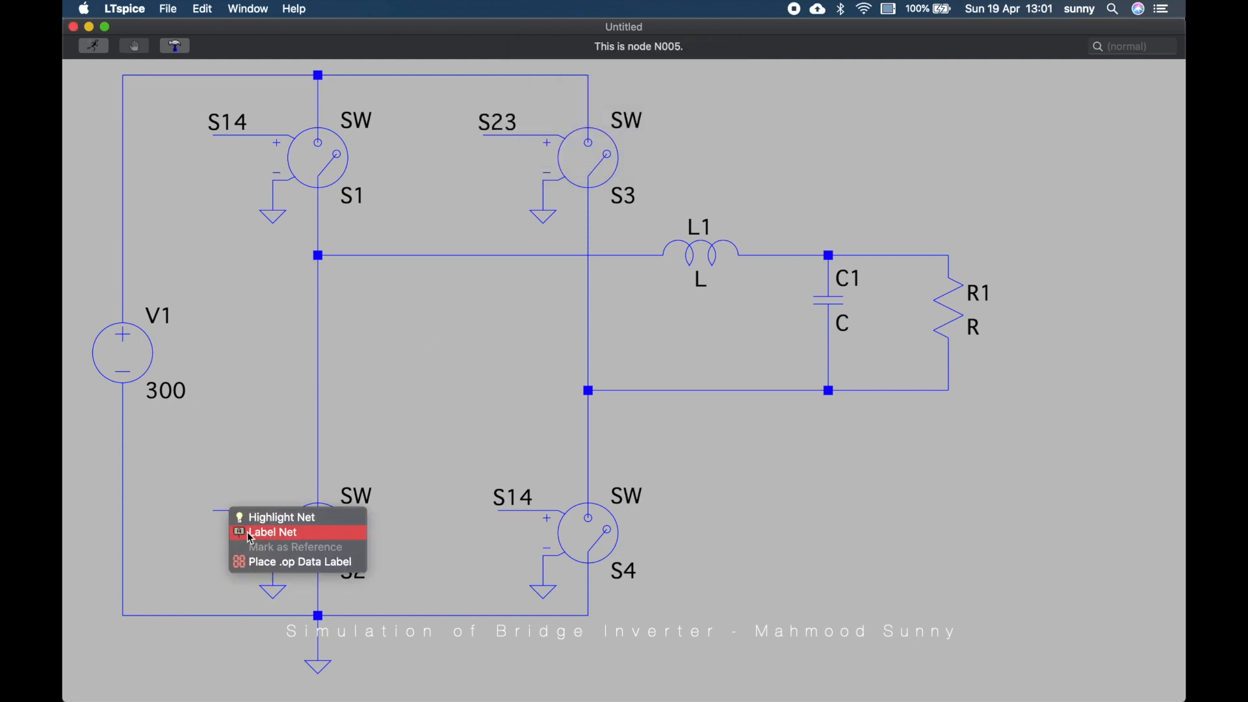
{"action": "left_click", "coordinate": [247, 534]}
{"action": "type", "text": "S23"}
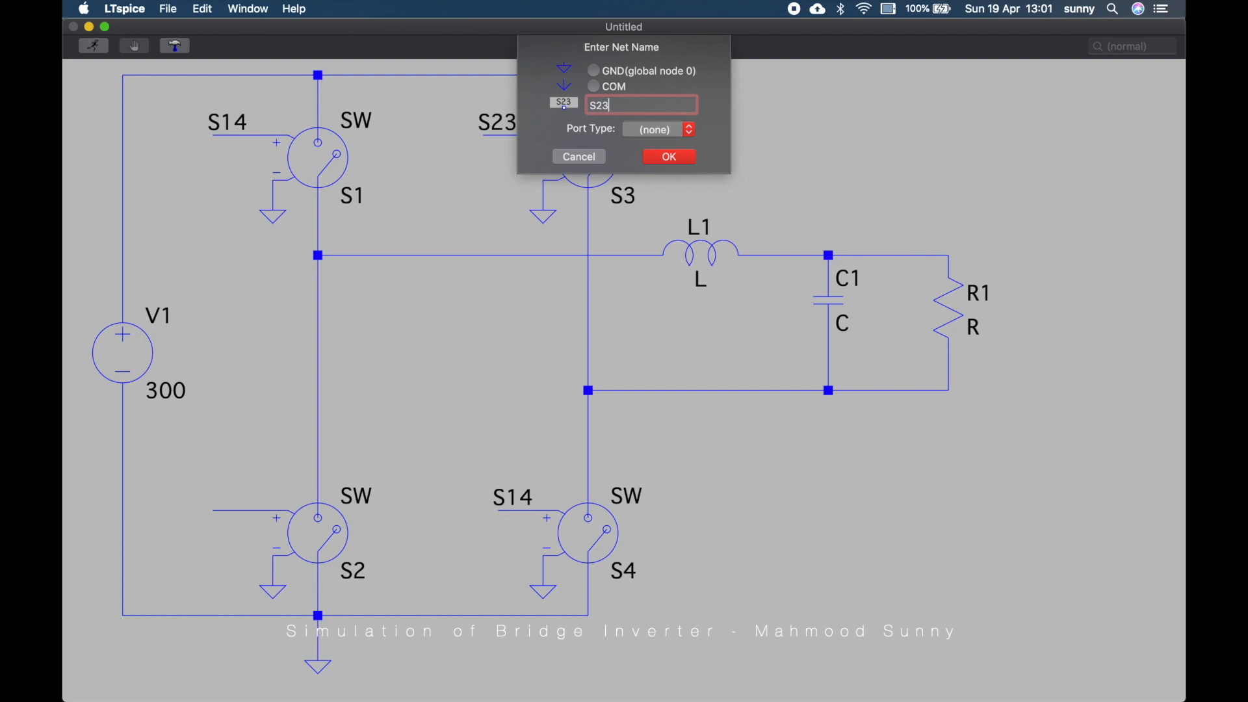
{"action": "key", "text": "Return"}
{"action": "key", "text": "super+s"}
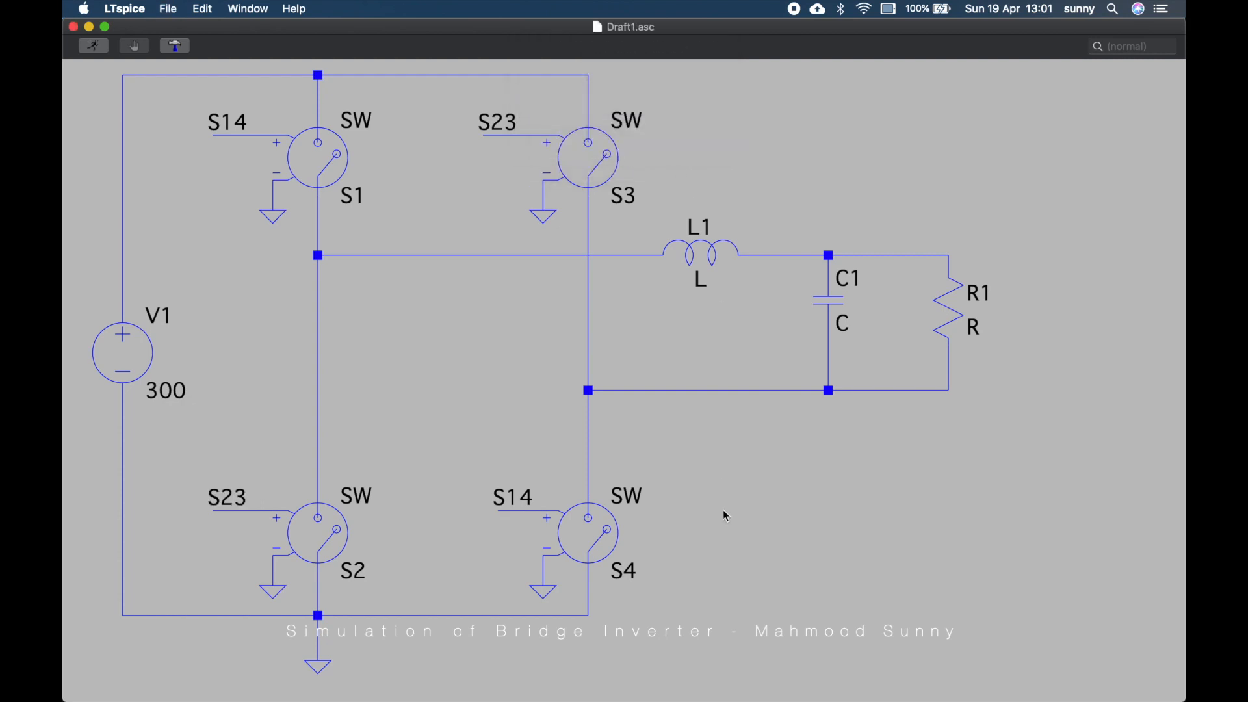
Set inductor L1 to 1600µ with a series resistance of 200m
{"action": "right_click", "coordinate": [701, 281]}
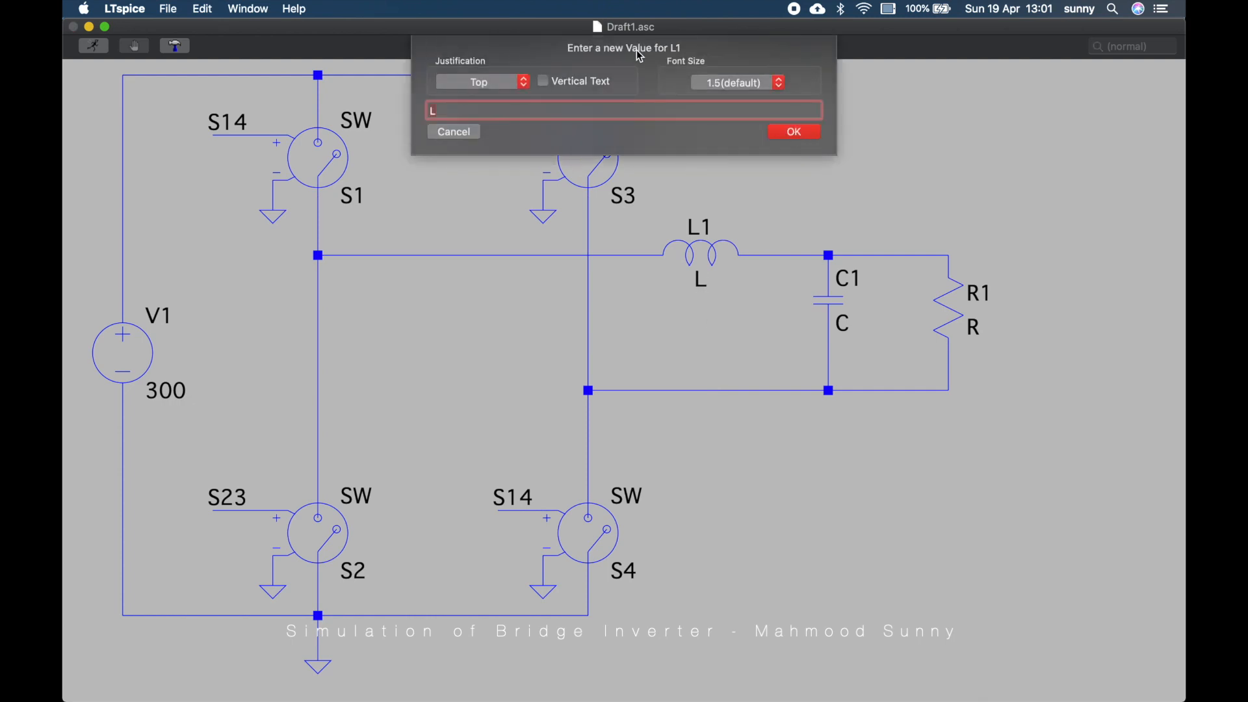
{"action": "left_click", "coordinate": [468, 136]}
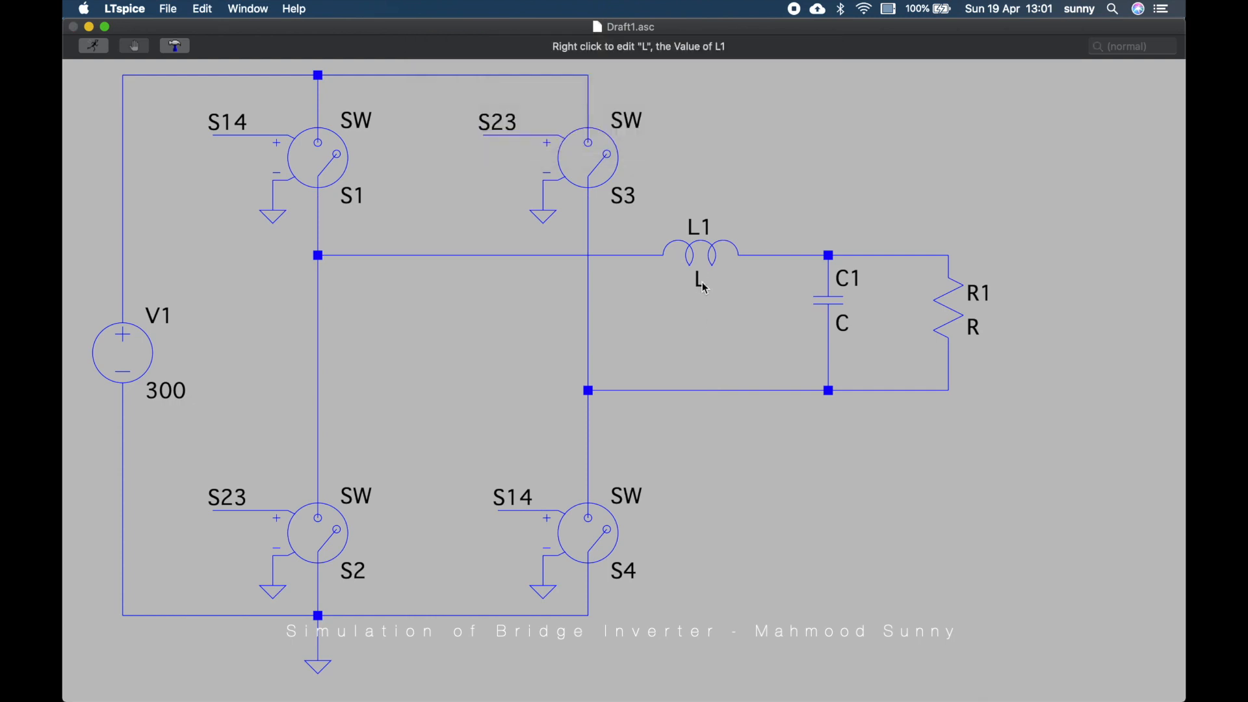
{"action": "right_click", "coordinate": [715, 249]}
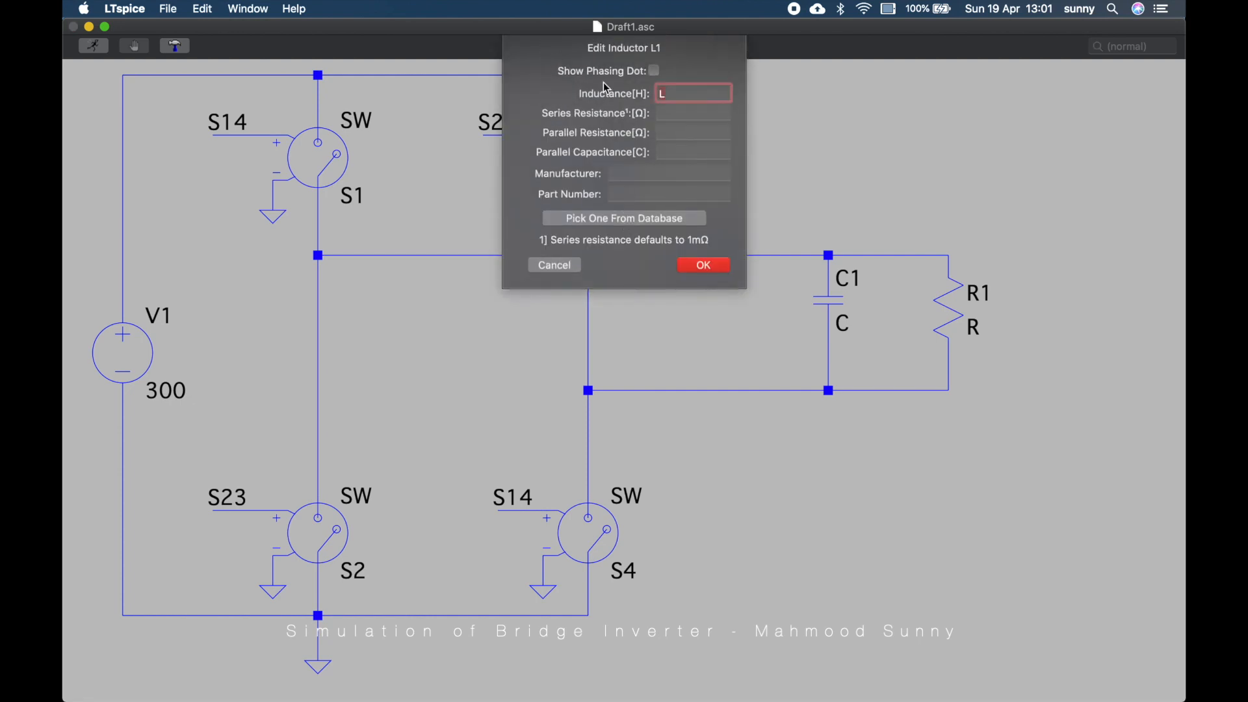
{"action": "type", "text": "1600µ"}
{"action": "key", "text": "Tab"}
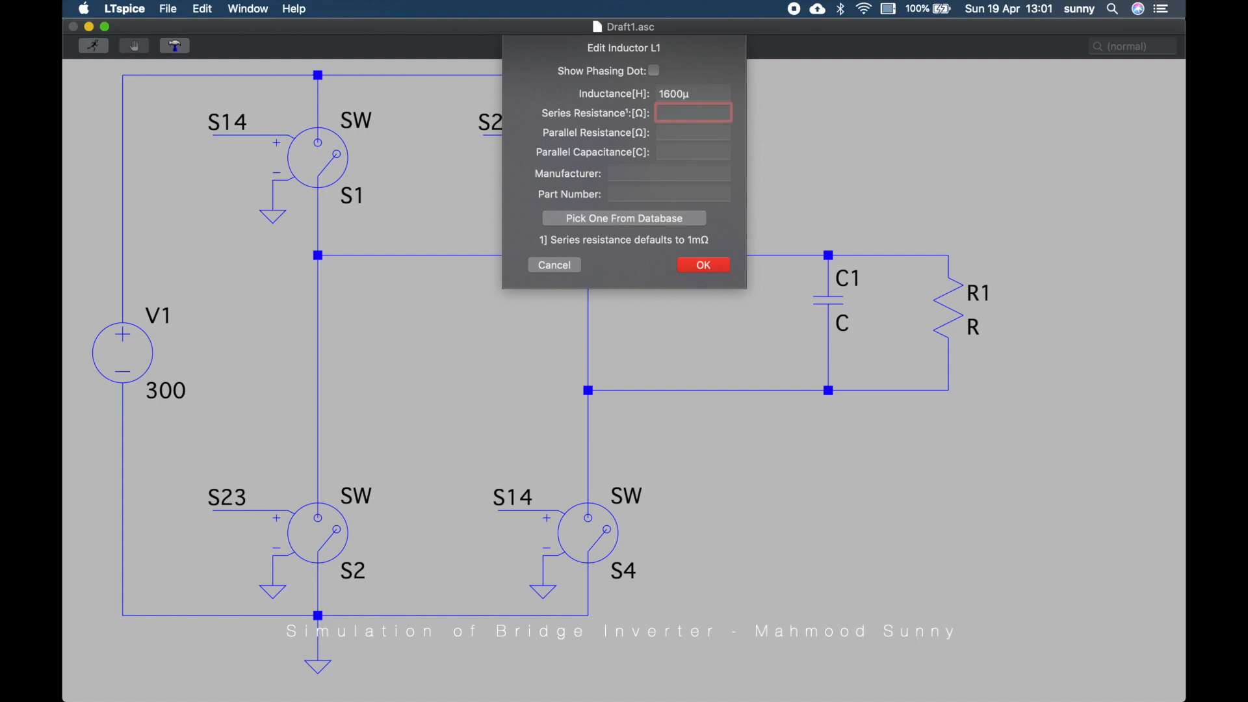
{"action": "type", "text": "200m"}
{"action": "left_click", "coordinate": [715, 270]}
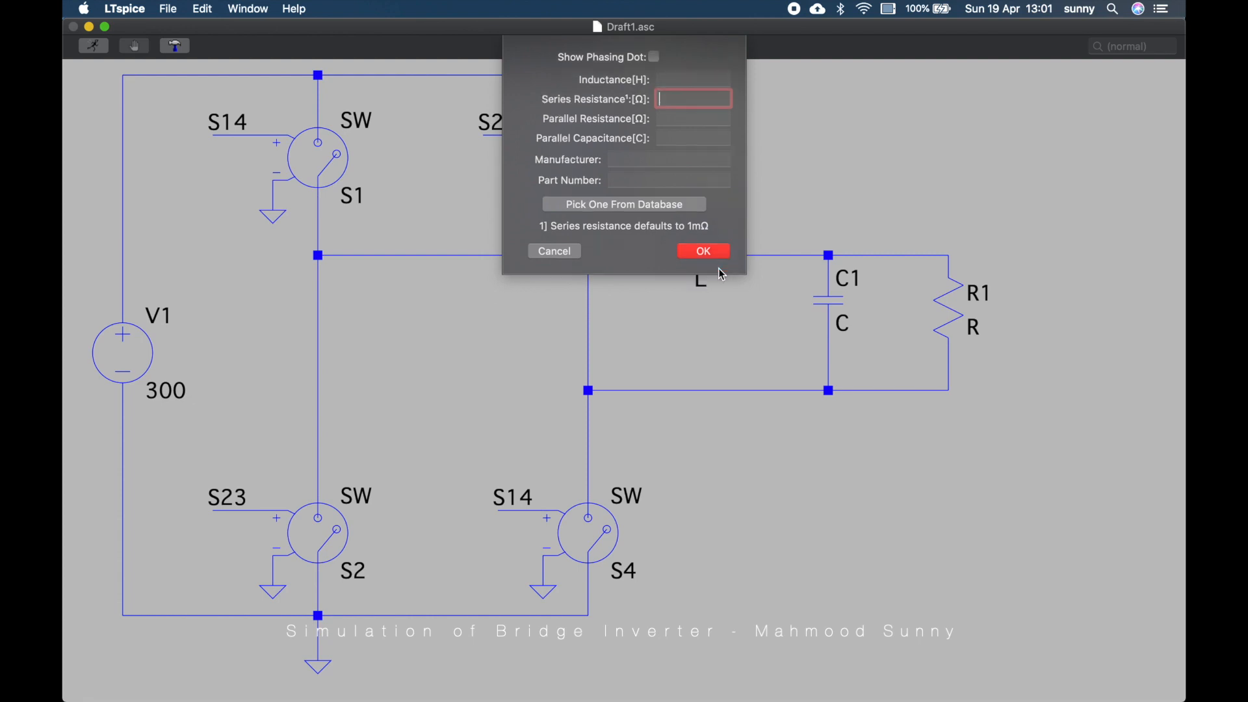
Set capacitor C1 to 250µ with a series resistance of 100m
{"action": "right_click", "coordinate": [839, 301]}
{"action": "type", "text": "250µ"}
{"action": "key", "text": "Tab"}
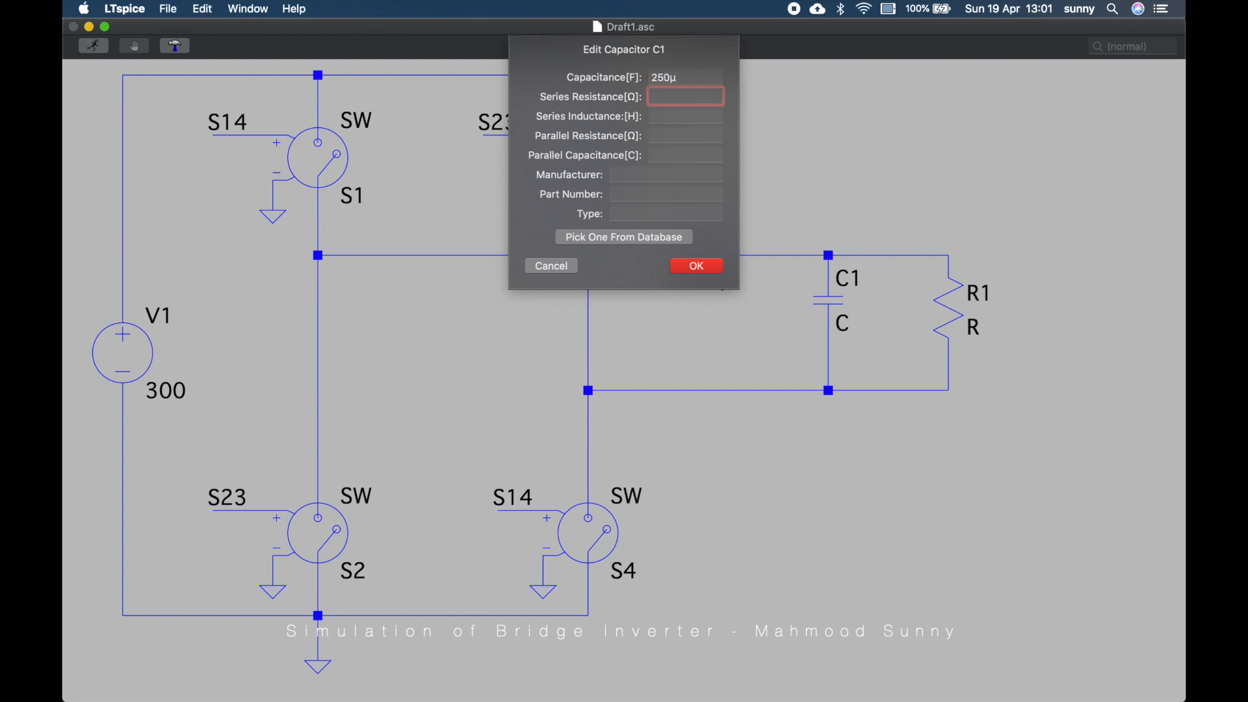
{"action": "type", "text": "100m"}
{"action": "key", "text": "Return"}
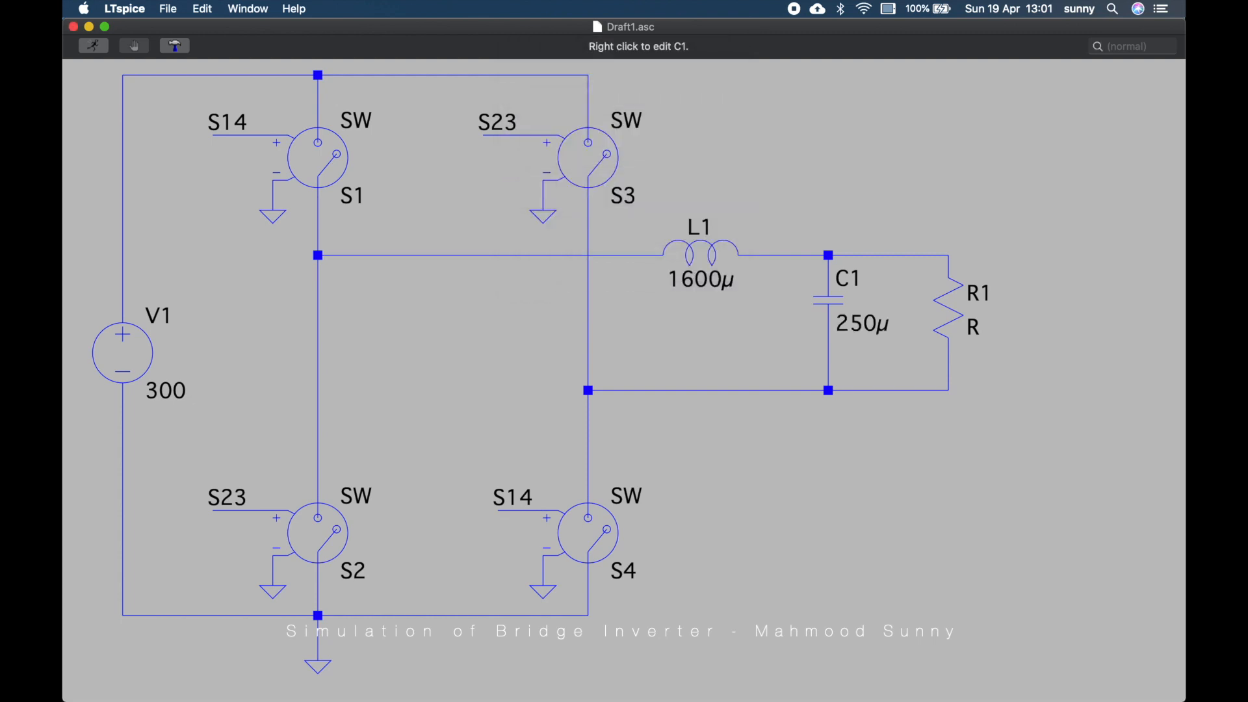
Set resistor R1's value to 50
{"action": "right_click", "coordinate": [974, 327]}
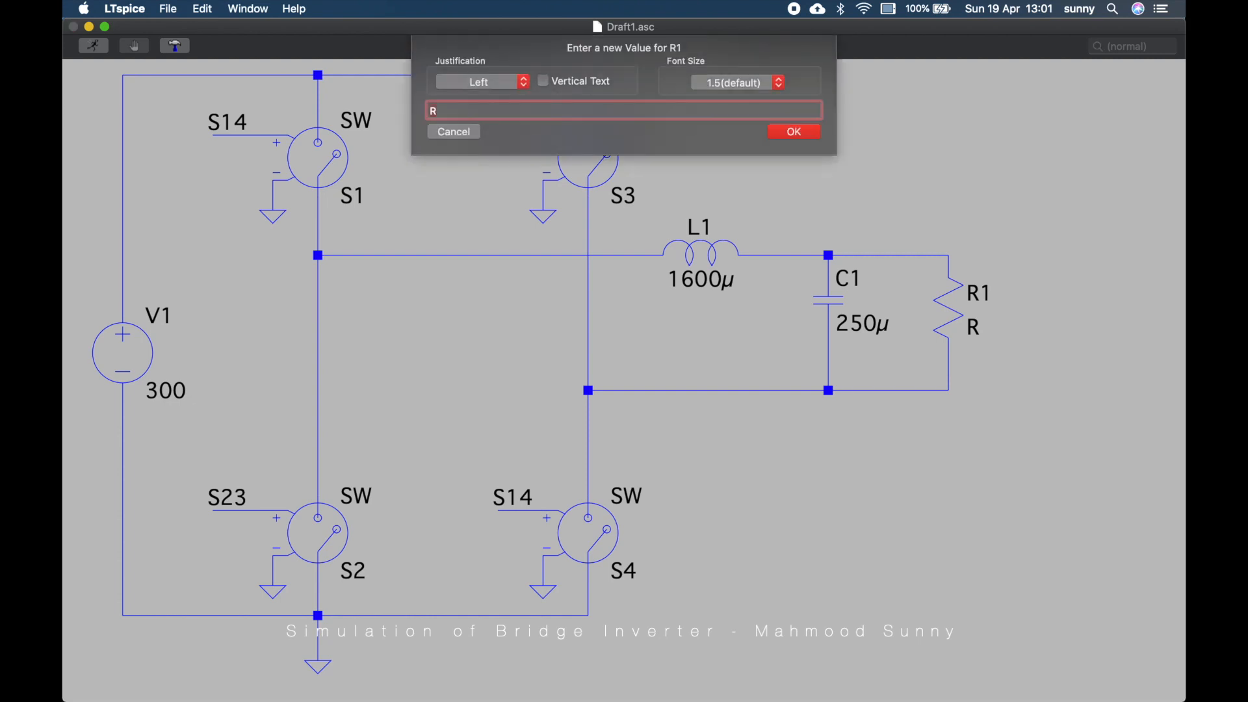
{"action": "type", "text": "50"}
{"action": "key", "text": "Return"}
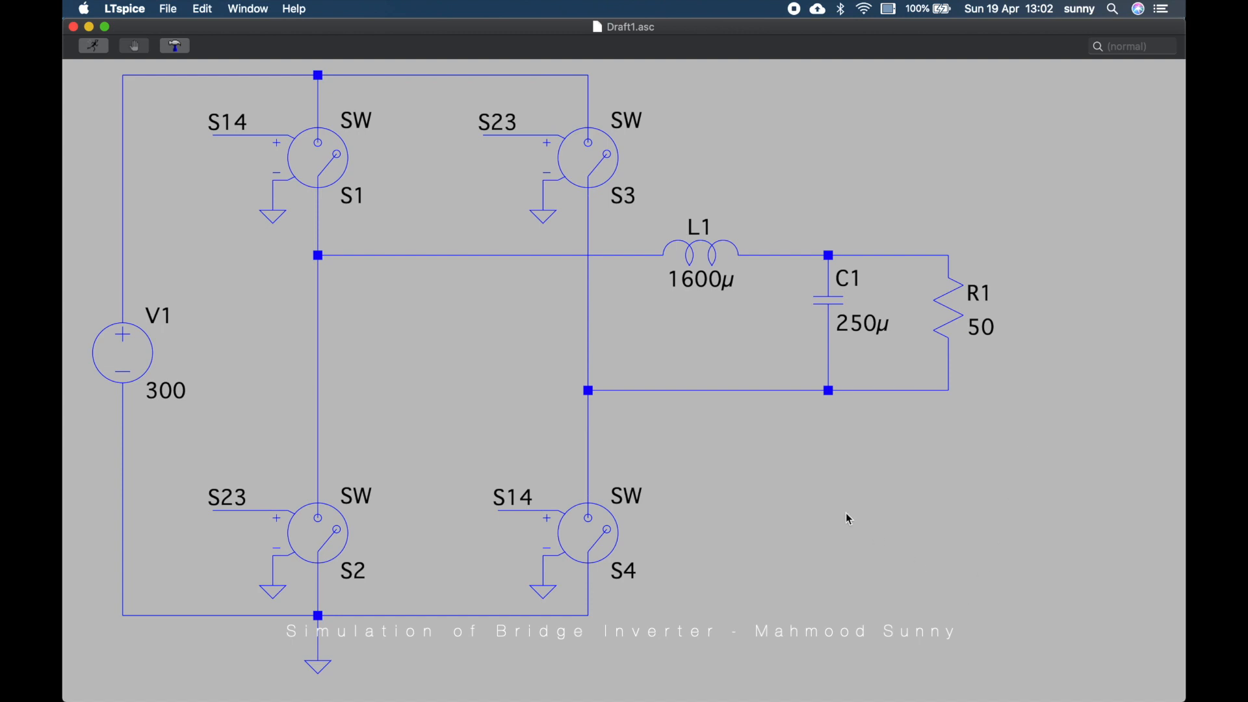
Open the inverter lecture PDF and review the sinusoidal pulse-width modulation slides
{"action": "scroll", "coordinate": [846, 514], "scroll_direction": "down", "scroll_amount": 5}
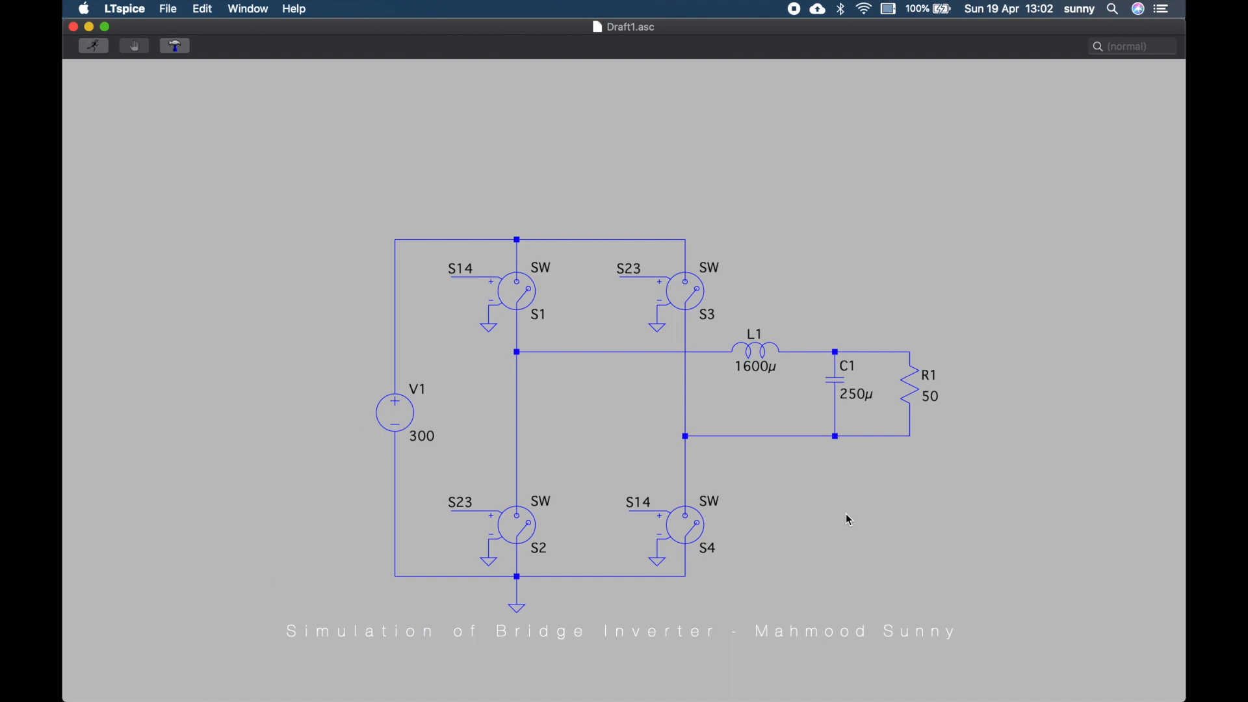
{"action": "left_click_drag", "start_coordinate": [846, 514], "coordinate": [532, 364]}
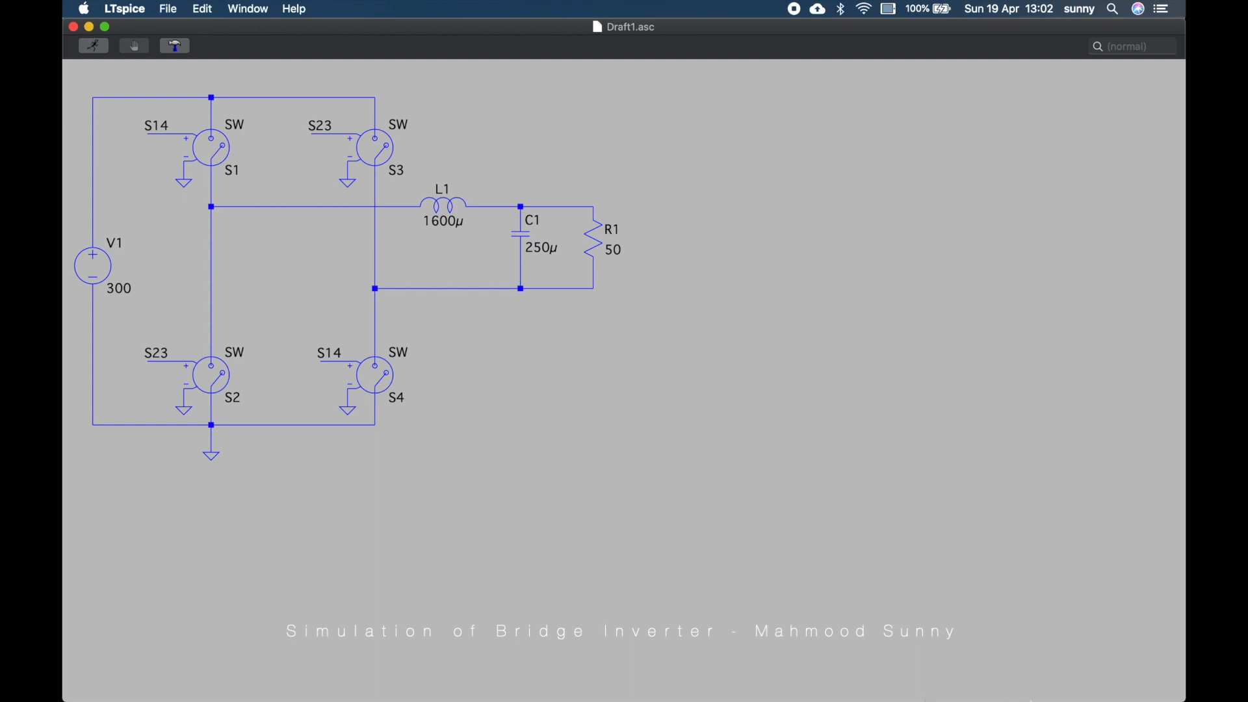
{"action": "mouse_move", "coordinate": [1041, 695]}
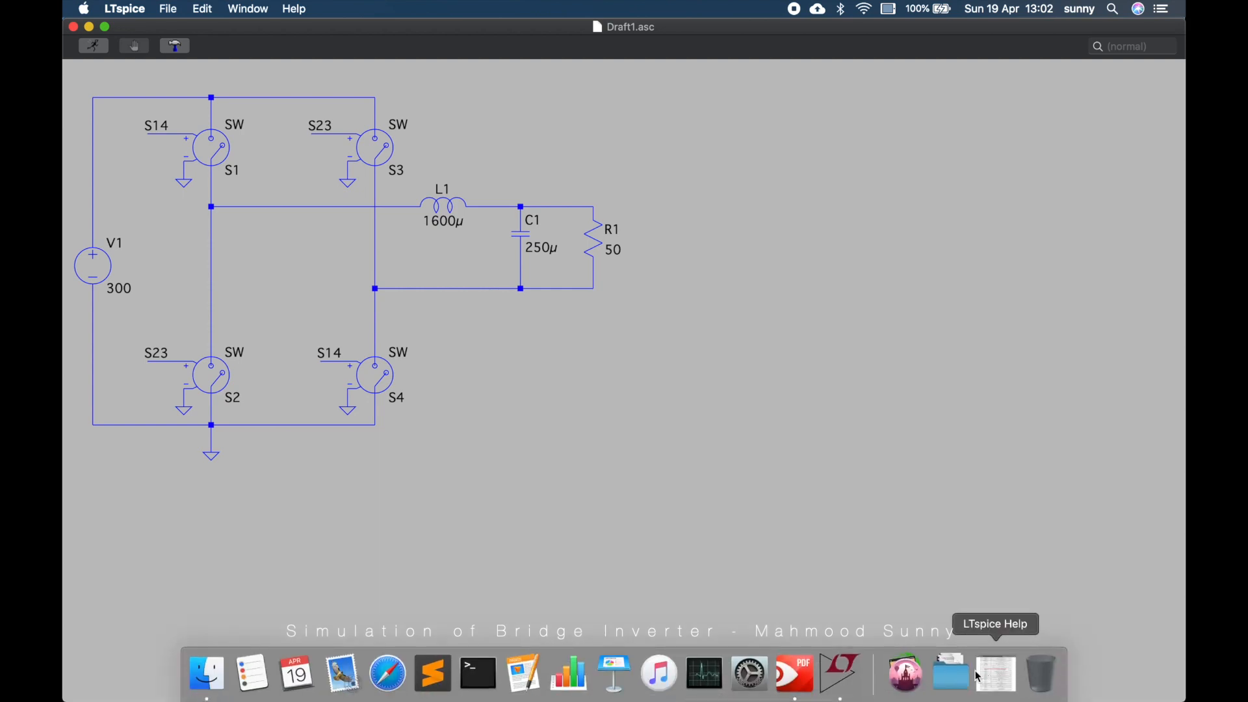
{"action": "mouse_move", "coordinate": [699, 696]}
{"action": "left_click", "coordinate": [794, 676]}
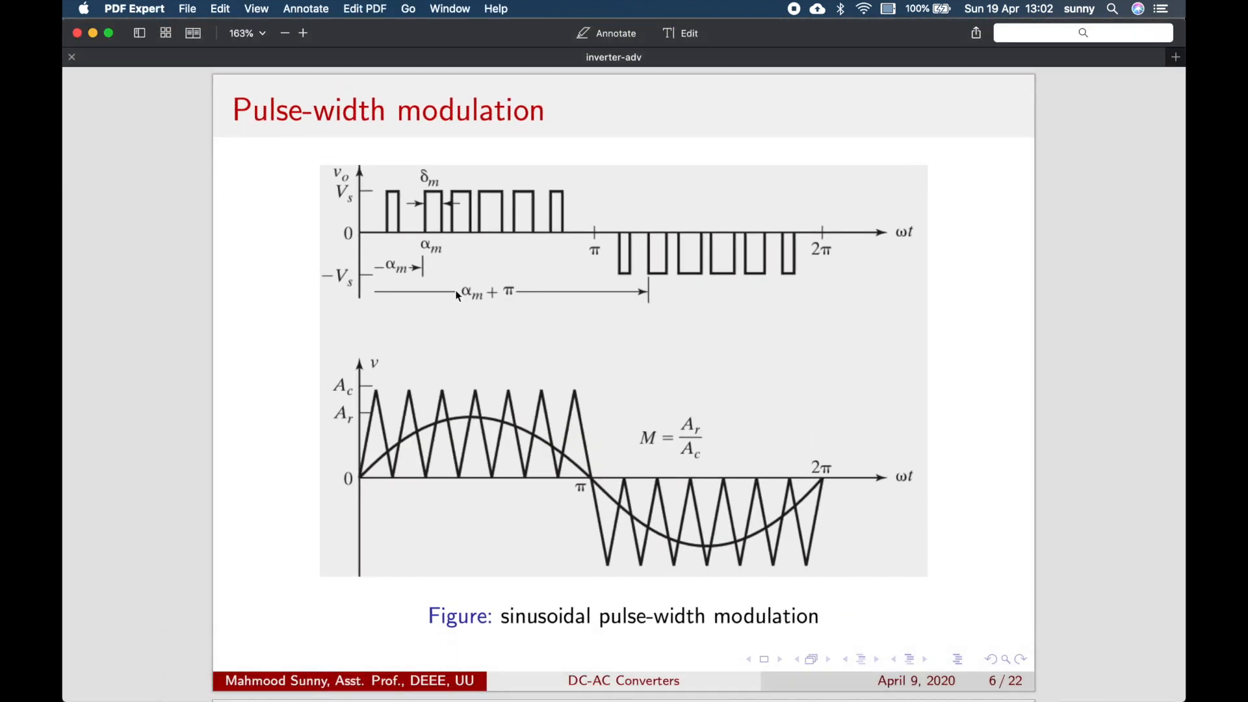
{"action": "scroll", "coordinate": [458, 295], "scroll_direction": "up", "scroll_amount": 10}
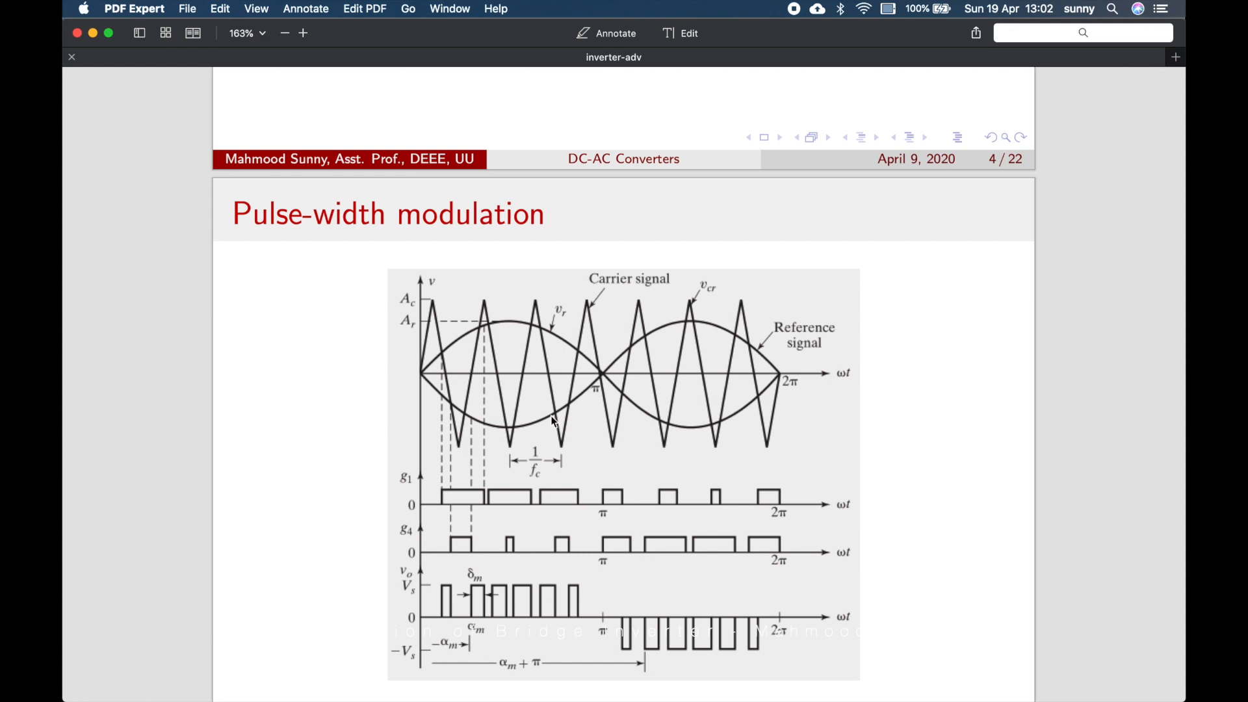
{"action": "scroll", "coordinate": [554, 421], "scroll_direction": "down", "scroll_amount": 3}
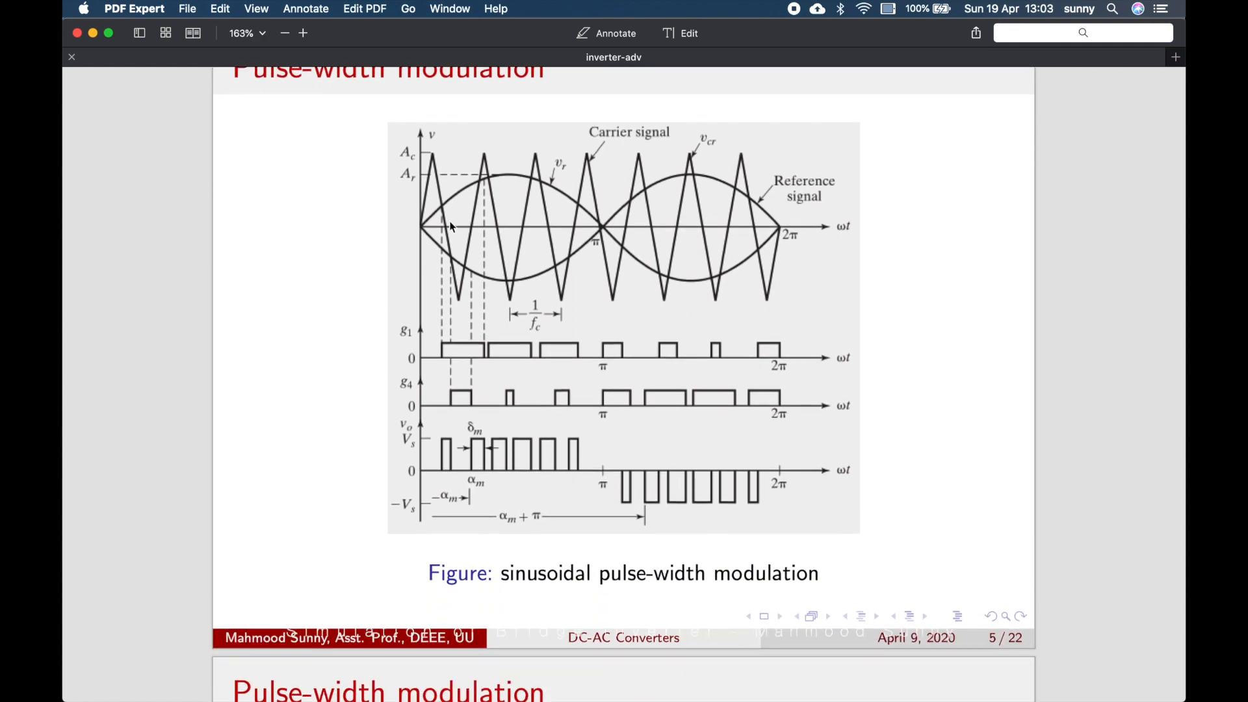
{"action": "scroll", "coordinate": [526, 350], "scroll_direction": "down", "scroll_amount": 6}
{"action": "scroll", "coordinate": [526, 351], "scroll_direction": "down", "scroll_amount": 5}
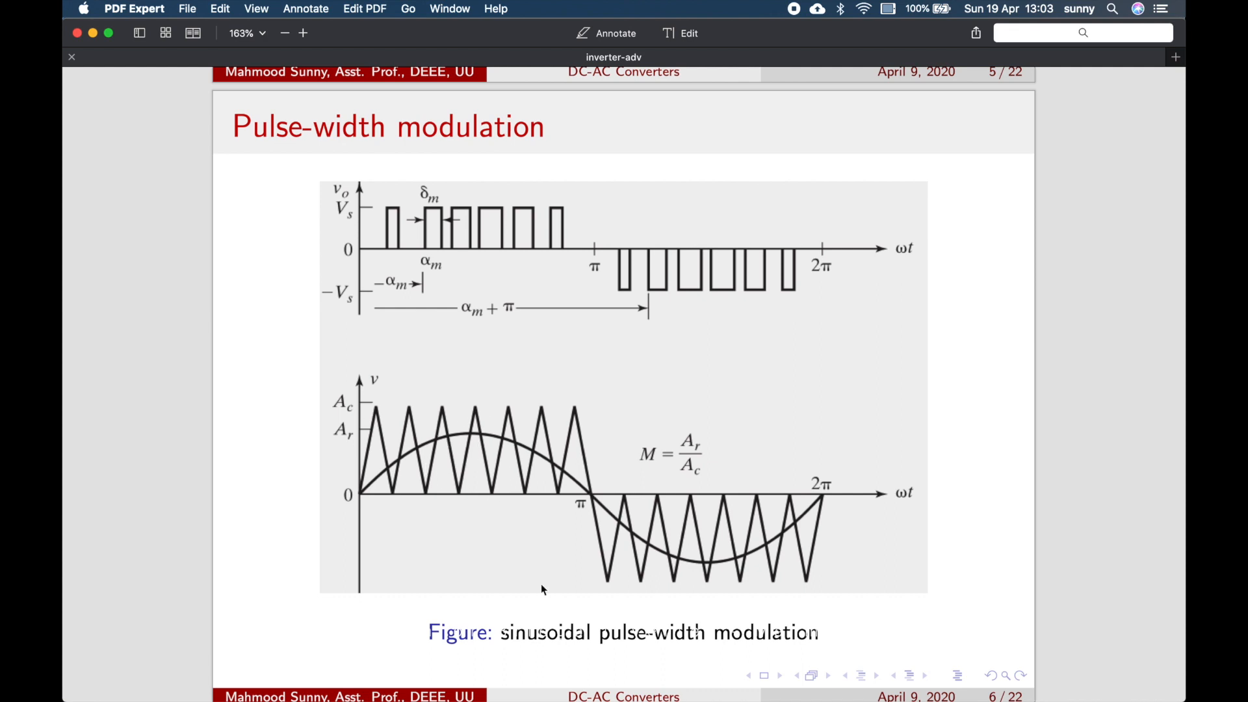
{"action": "key", "text": "super+m"}
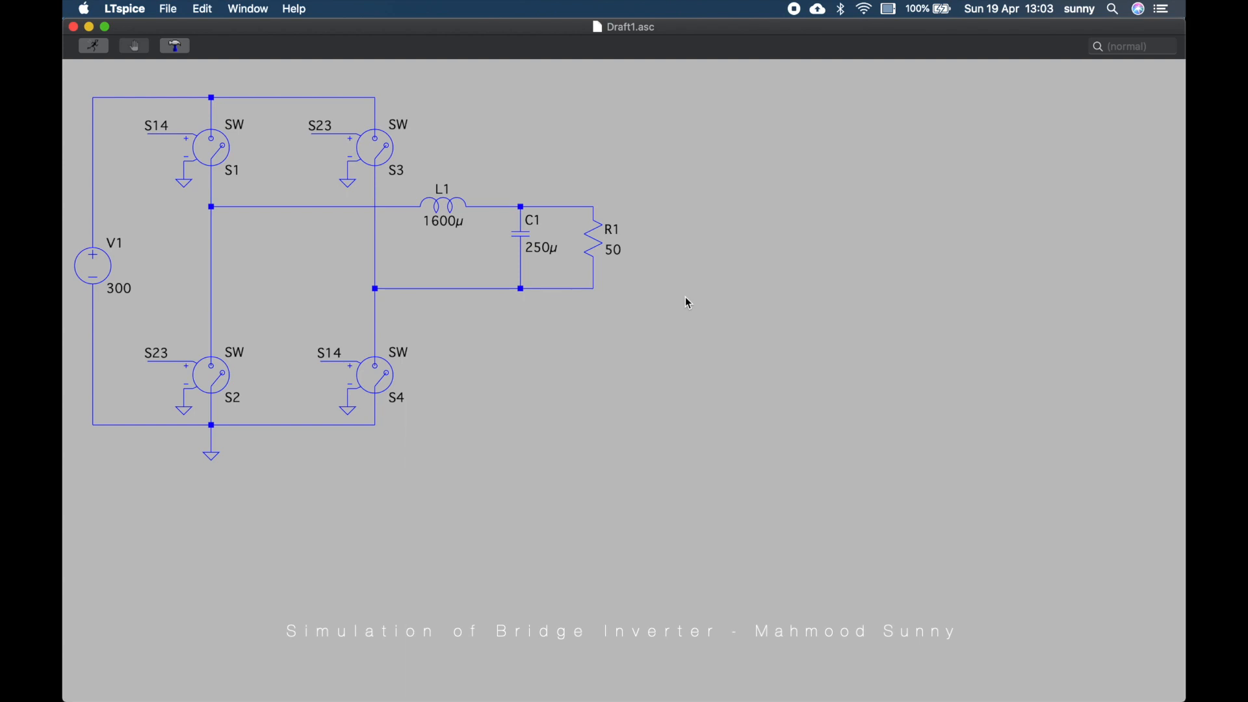
Place two voltage sources to the right of the bridge circuit
{"action": "key", "text": "F2"}
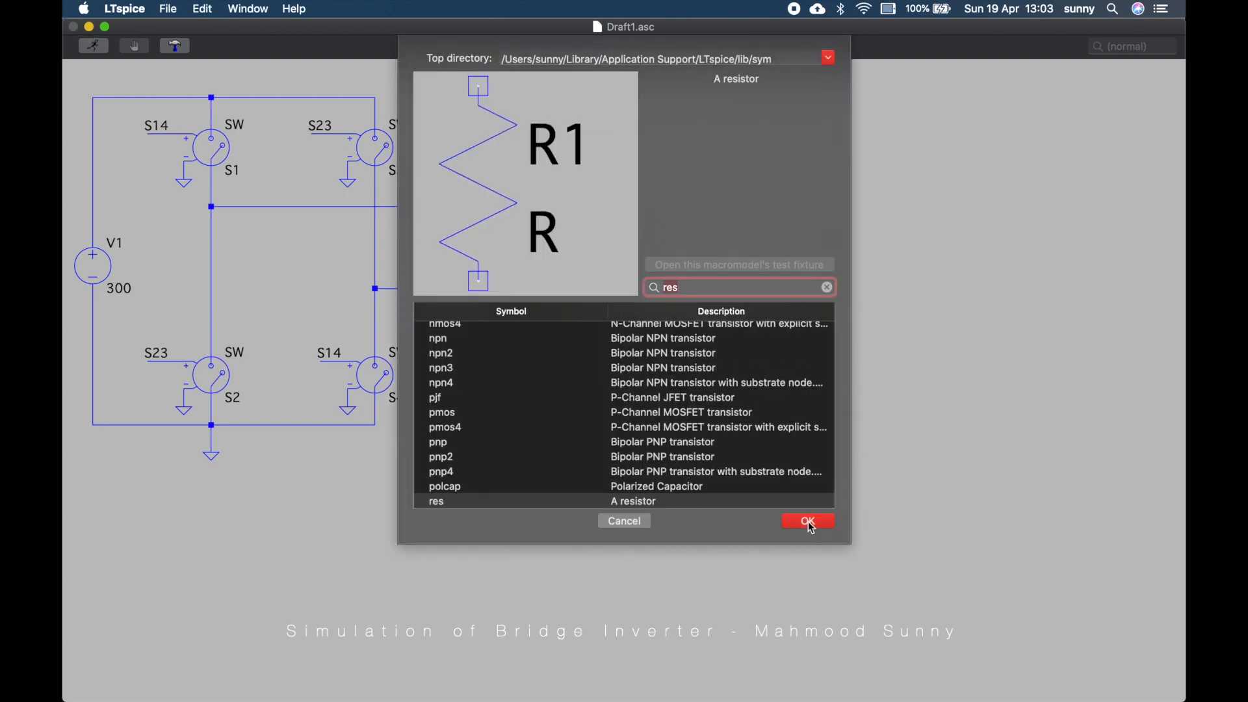
{"action": "type", "text": "vo"}
{"action": "left_click", "coordinate": [808, 522]}
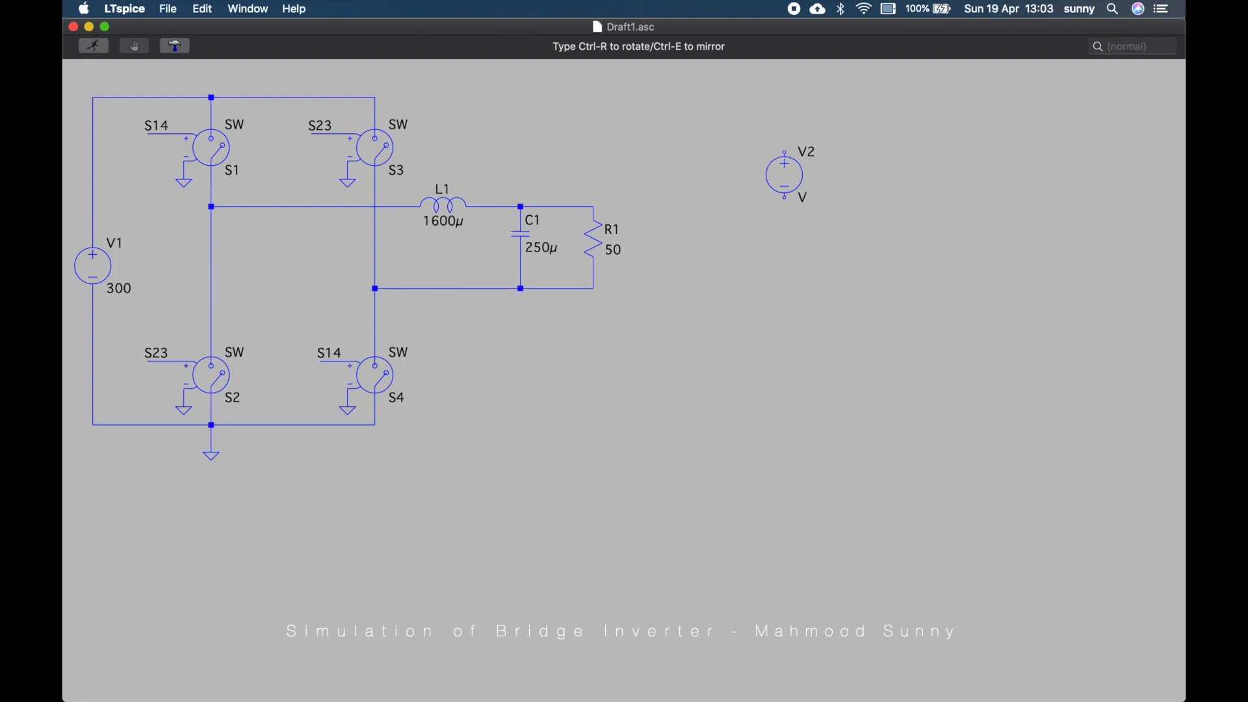
{"action": "left_click", "coordinate": [775, 174]}
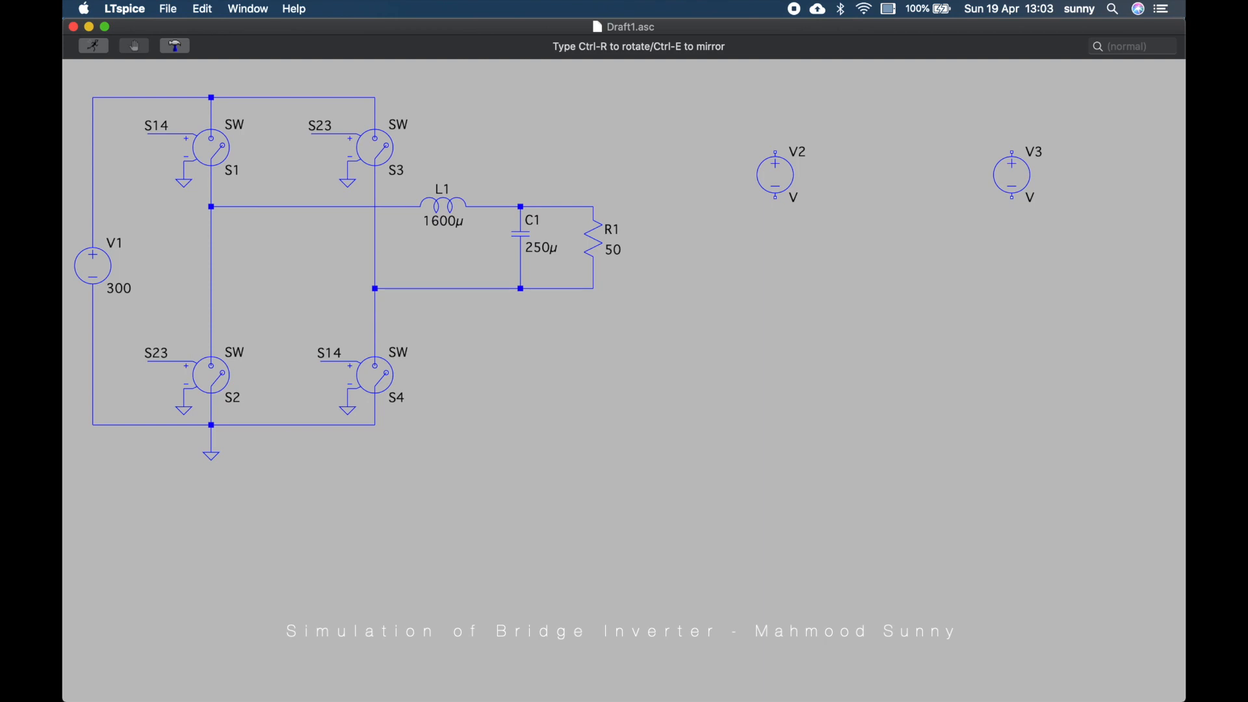
{"action": "left_click", "coordinate": [967, 174]}
{"action": "key", "text": "Escape"}
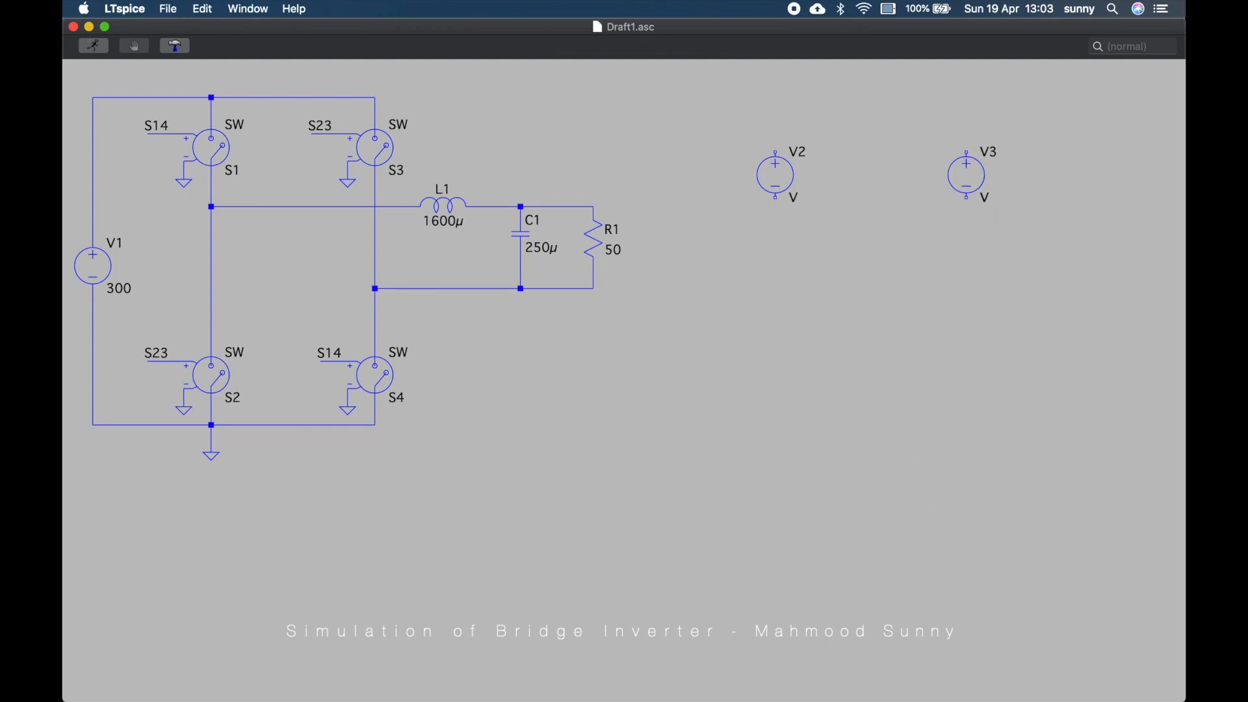
Draw wires from the positive terminals of V2 and V3 upward and out to the right
{"action": "key", "text": "F3"}
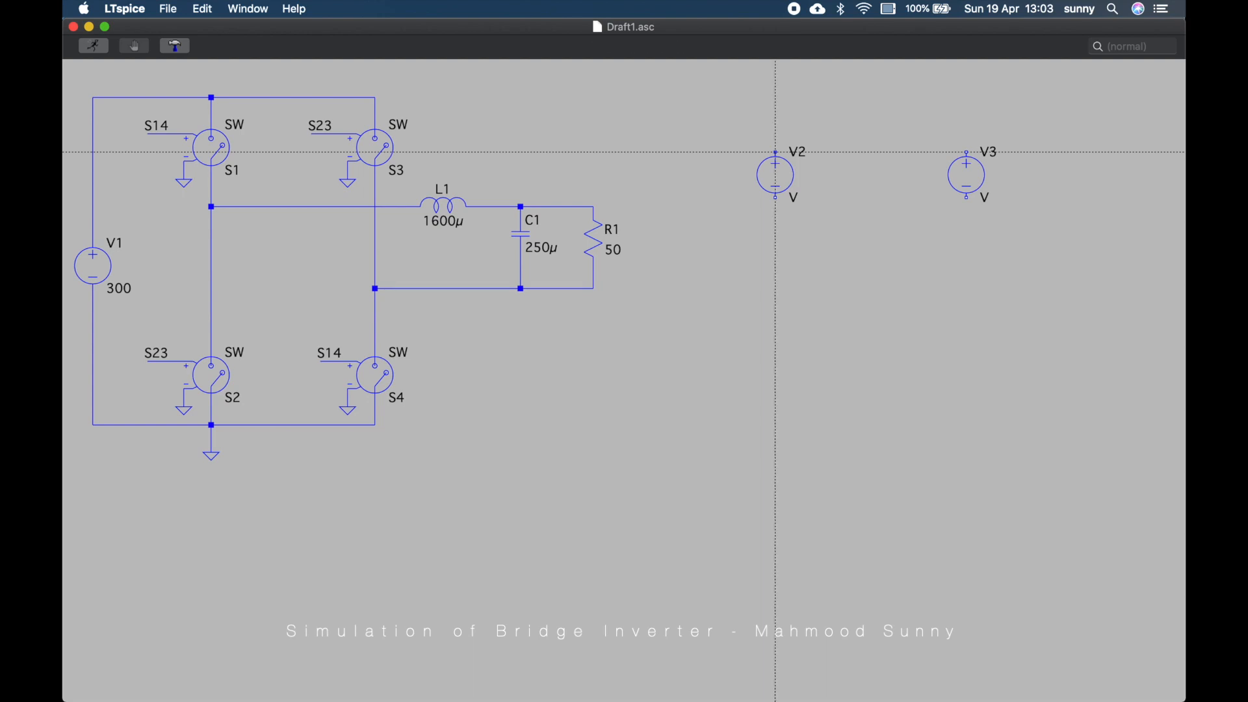
{"action": "left_click", "coordinate": [775, 152]}
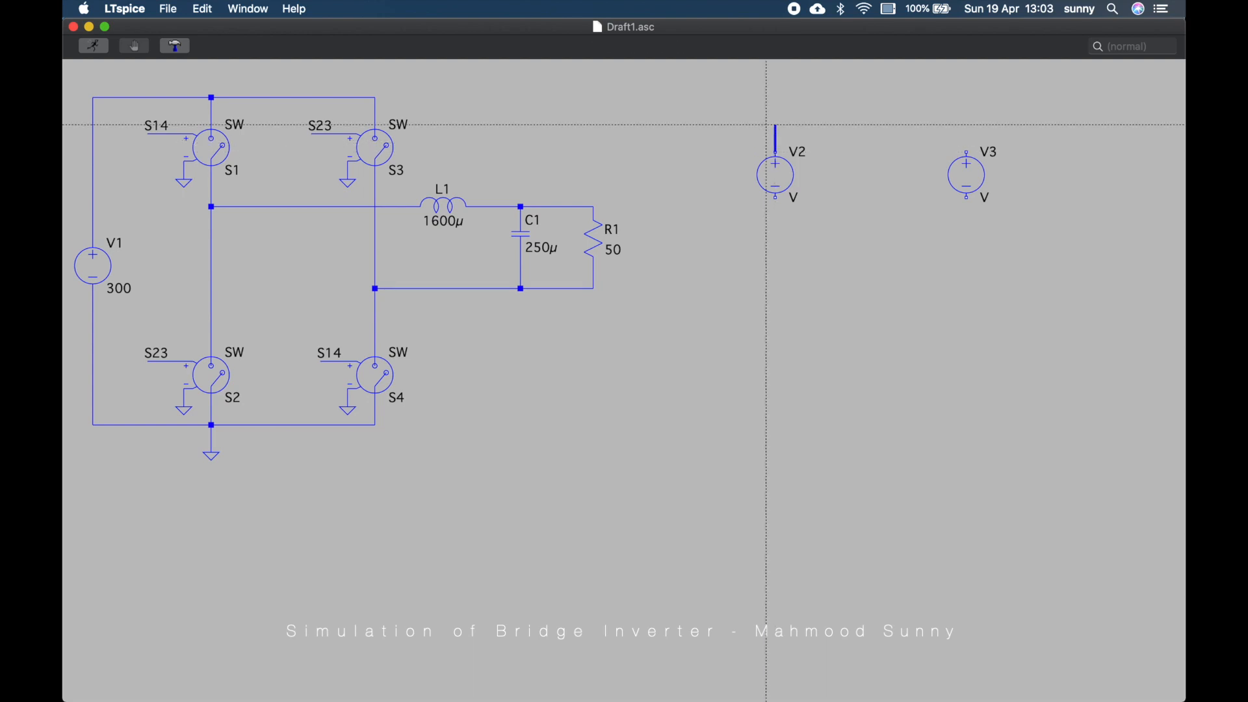
{"action": "left_click", "coordinate": [838, 106]}
{"action": "key", "text": "Escape"}
{"action": "key", "text": "F3"}
{"action": "left_click", "coordinate": [967, 152]}
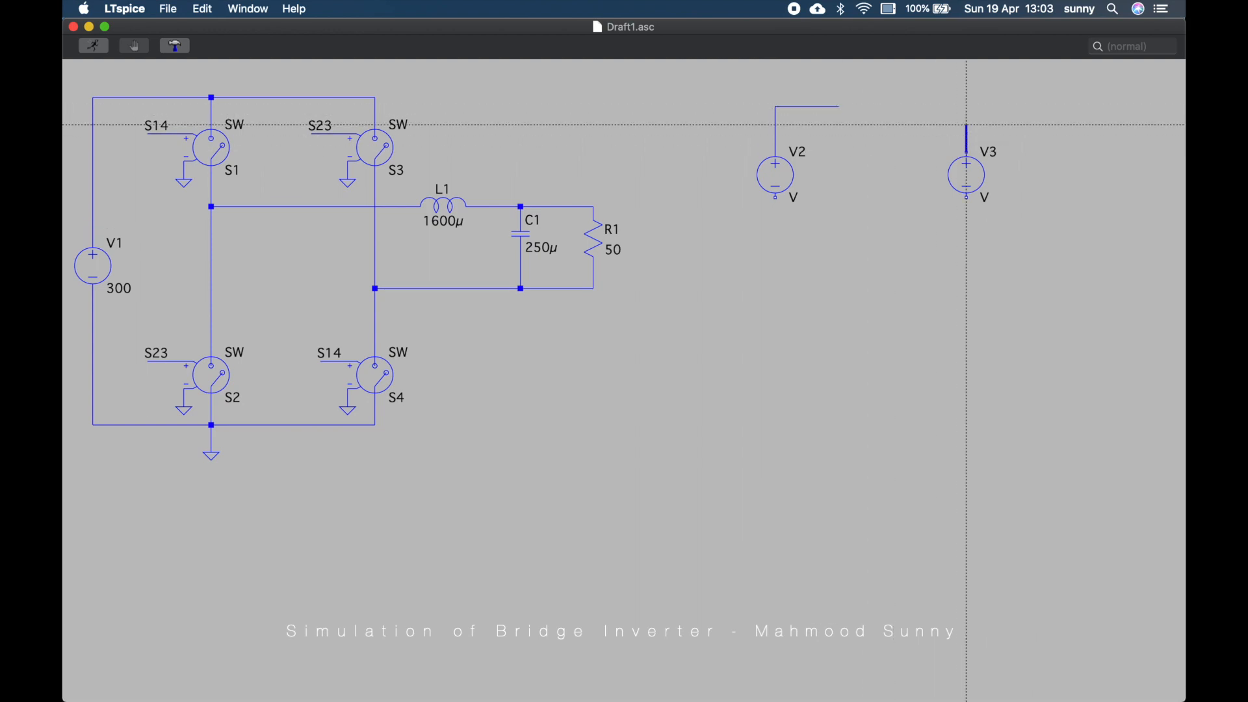
{"action": "left_click", "coordinate": [1030, 106]}
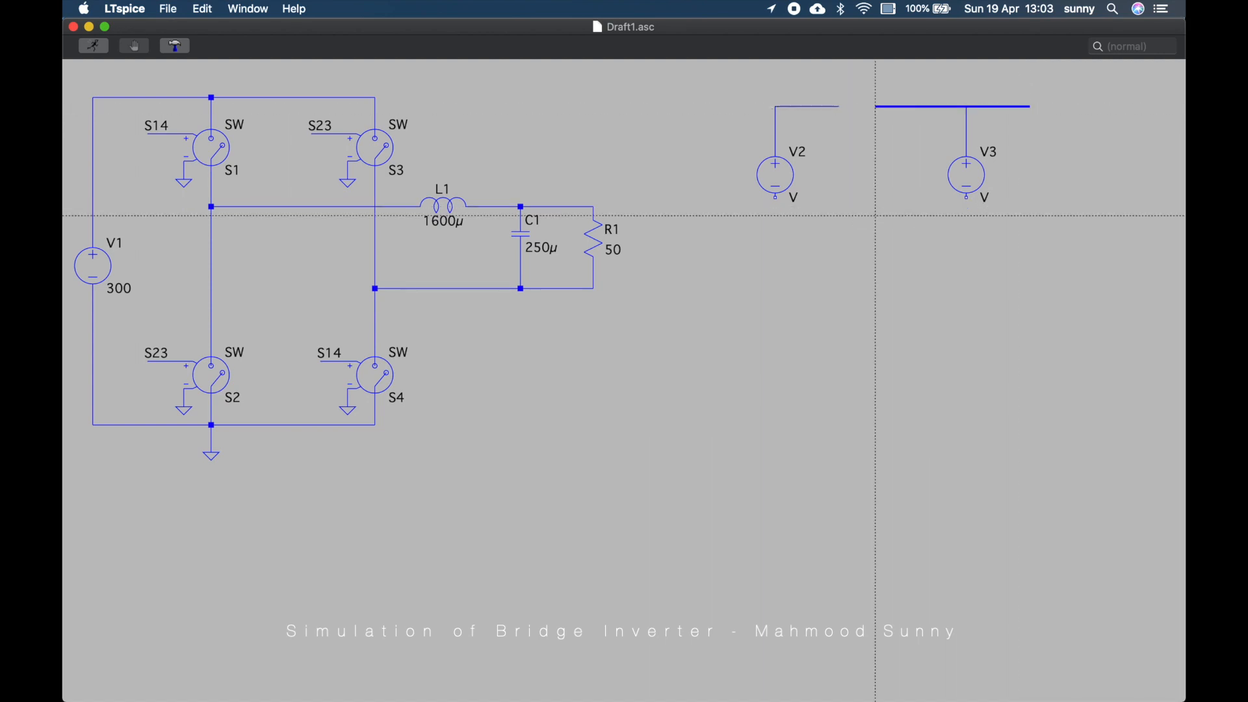
{"action": "right_click", "coordinate": [912, 225]}
Extend the negative terminals of V2 and V3 downward with short wires and connect both to ground
{"action": "left_click", "coordinate": [776, 197]}
{"action": "left_click", "coordinate": [776, 234]}
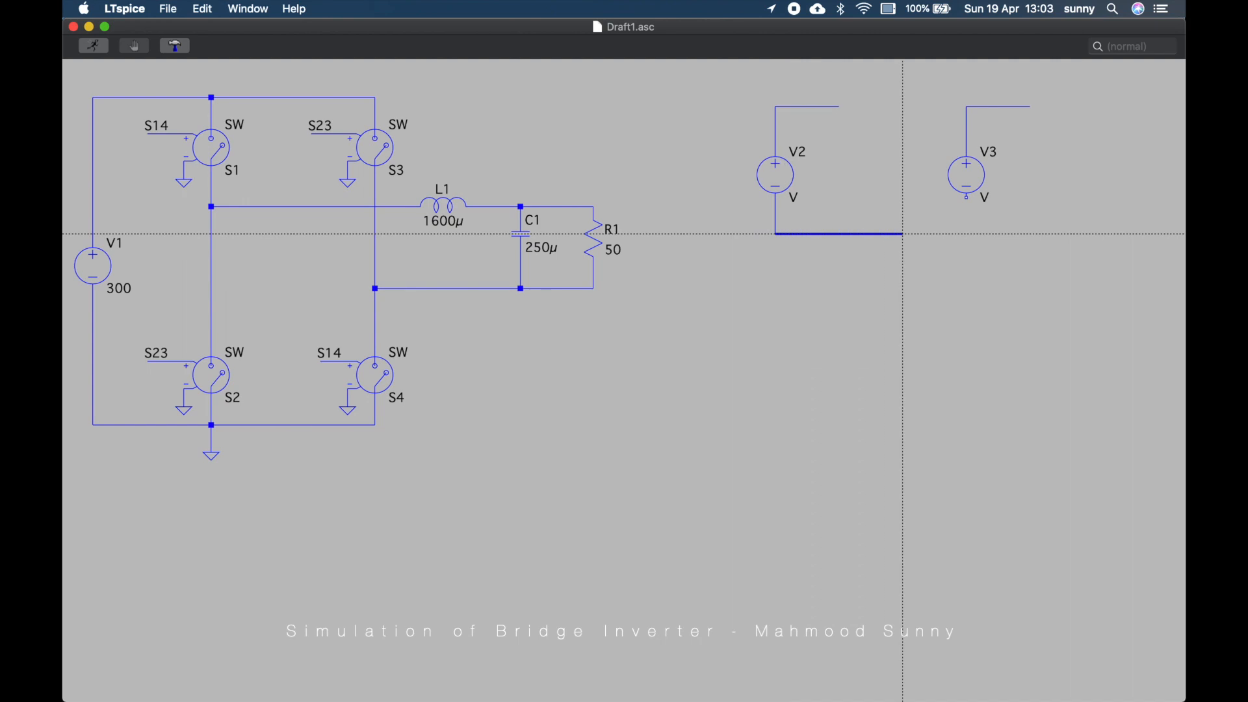
{"action": "right_click", "coordinate": [921, 234]}
{"action": "left_click", "coordinate": [967, 197]}
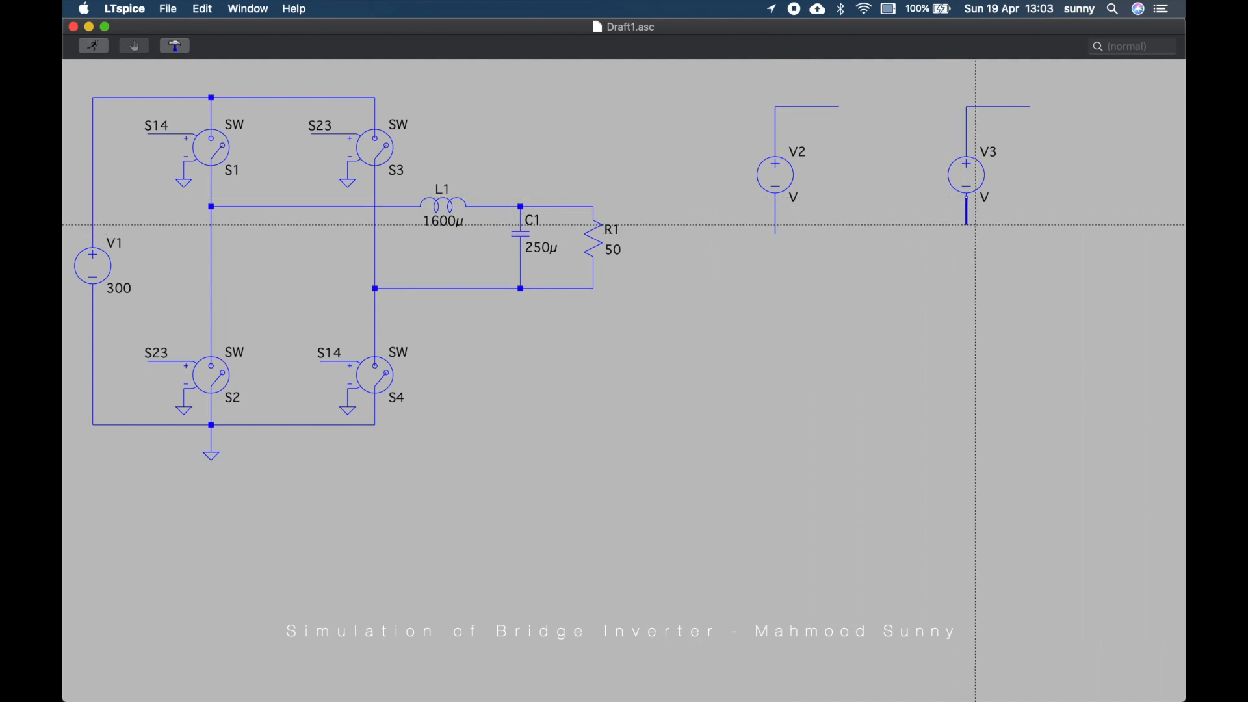
{"action": "left_click", "coordinate": [967, 233]}
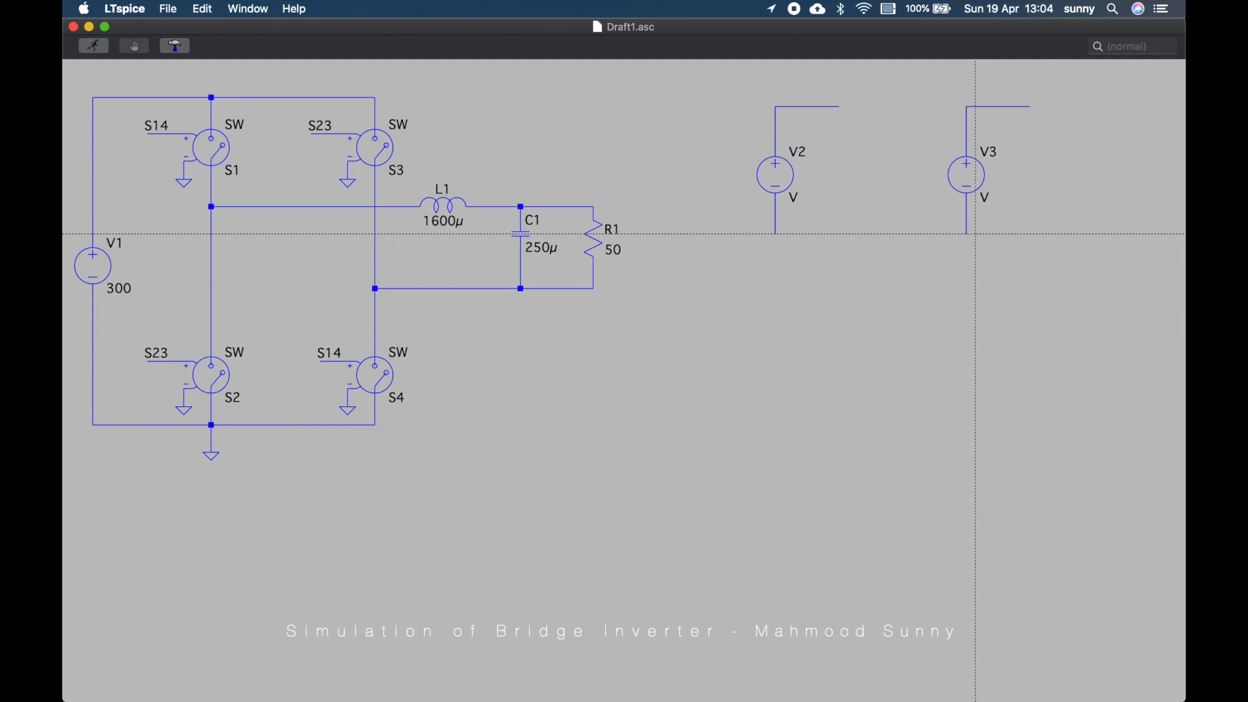
{"action": "key", "text": "g"}
{"action": "left_click", "coordinate": [775, 234]}
{"action": "left_click", "coordinate": [966, 233]}
{"action": "key", "text": "Escape"}
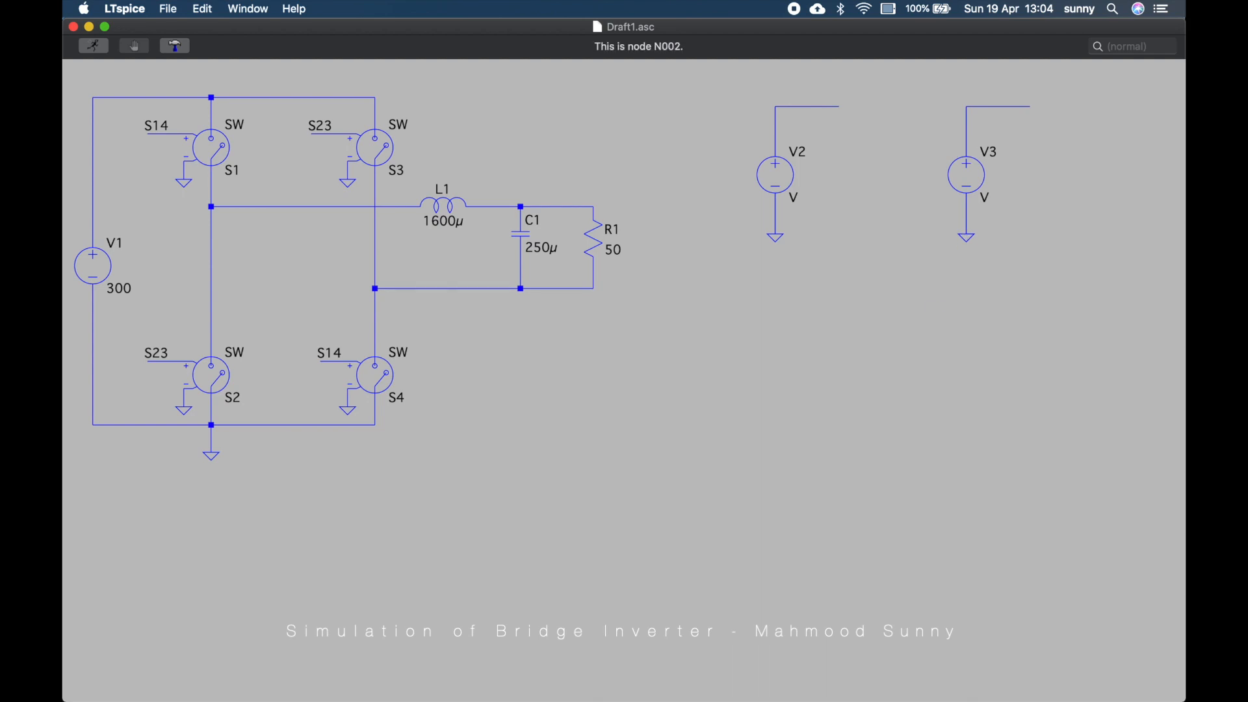
Label the net on V2's positive wire as control
{"action": "right_click", "coordinate": [811, 107]}
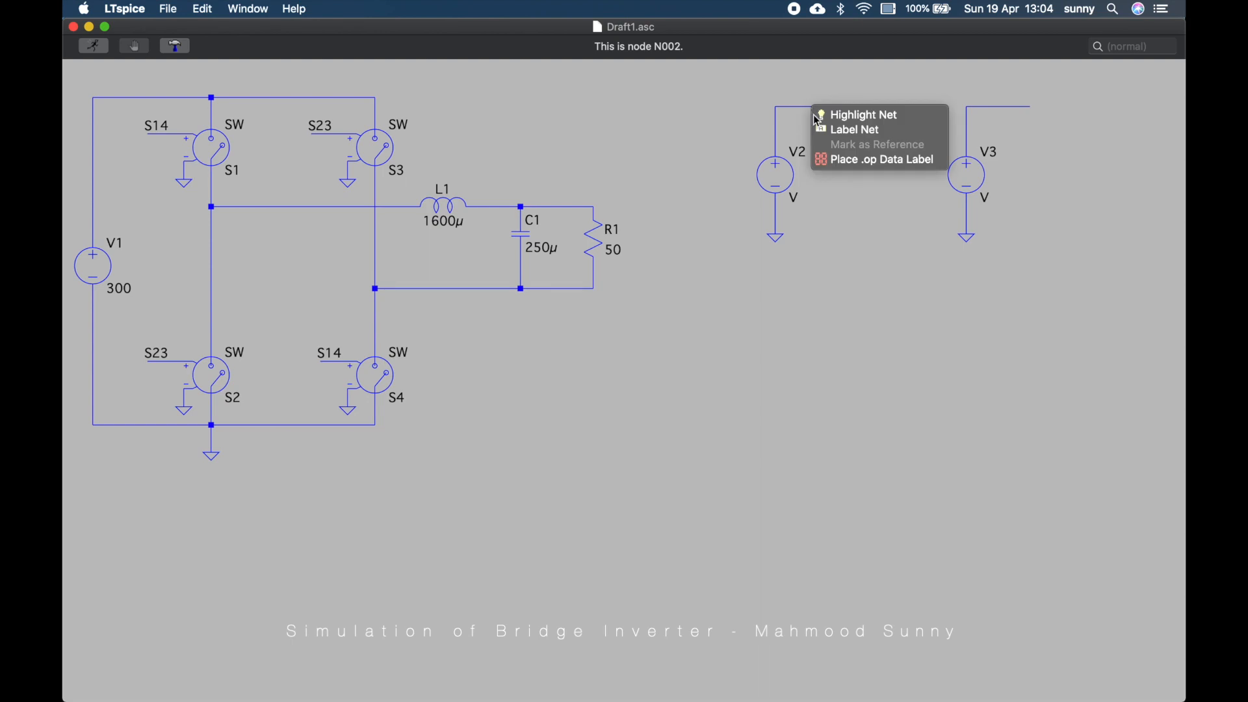
{"action": "left_click", "coordinate": [829, 130]}
{"action": "type", "text": "c"}
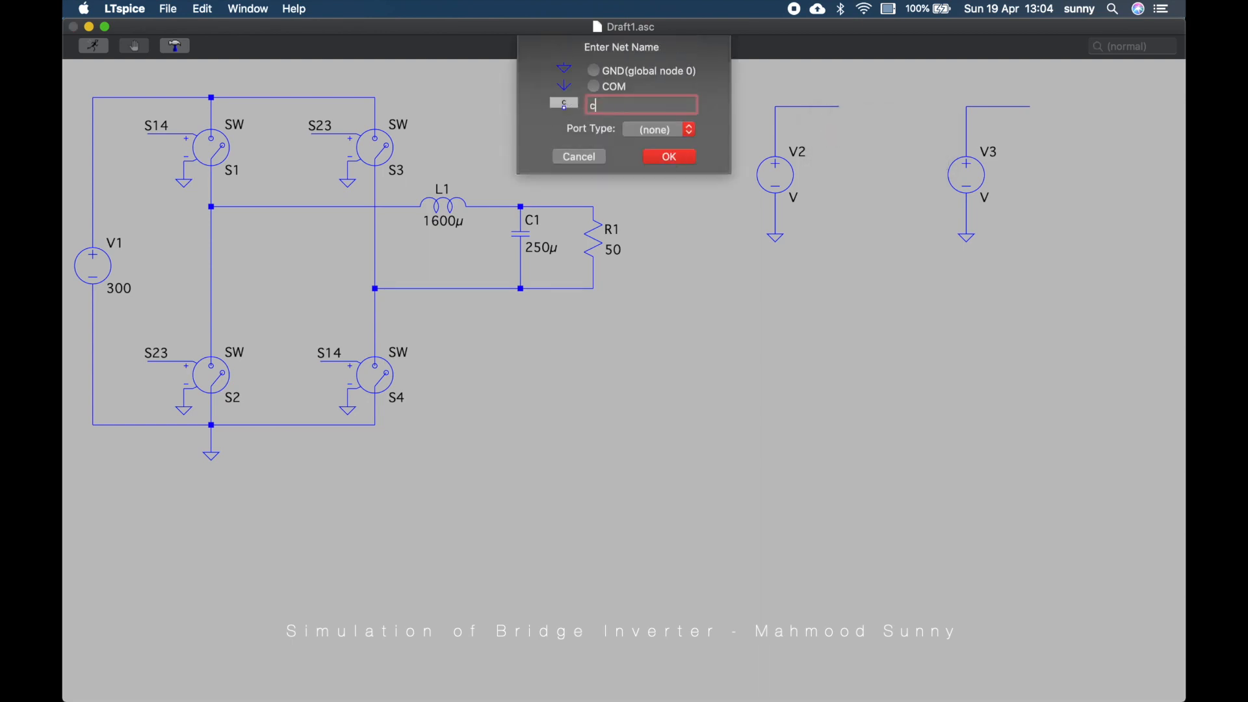
{"action": "type", "text": "ontrol"}
{"action": "key", "text": "Return"}
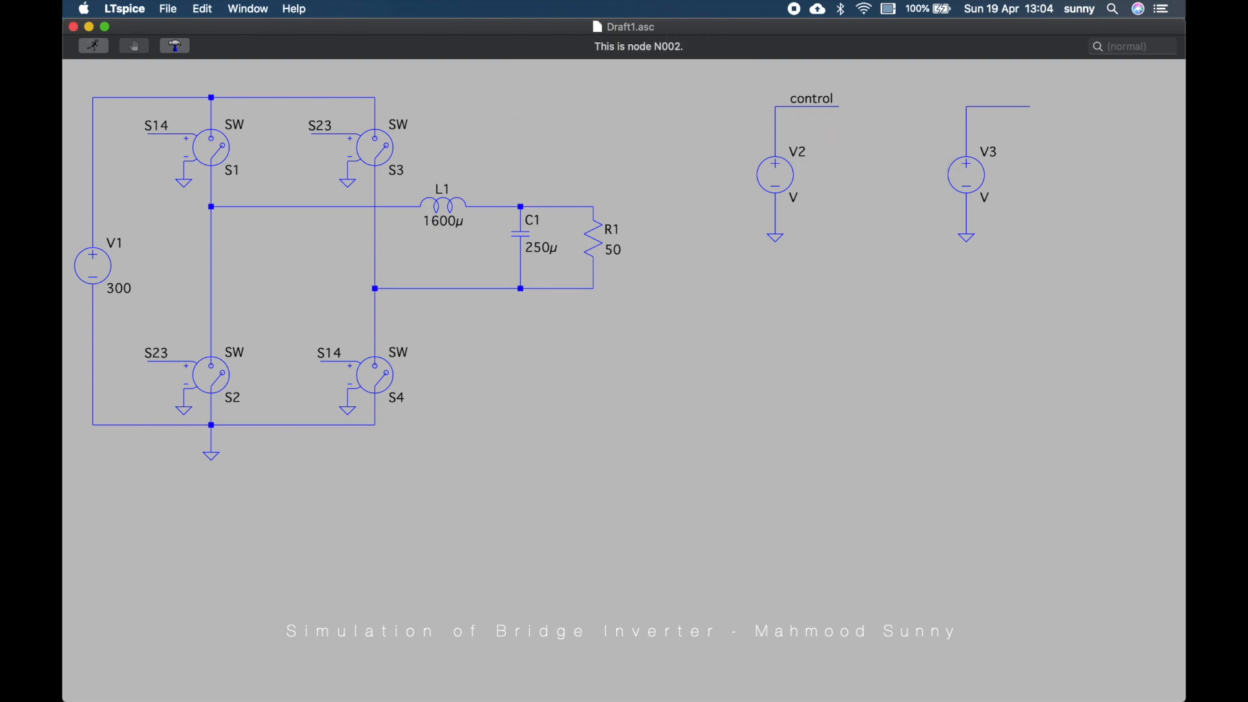
Label the net on V3's positive wire as carrier
{"action": "right_click", "coordinate": [1017, 114]}
{"action": "left_click", "coordinate": [1028, 130]}
{"action": "type", "text": "carrier"}
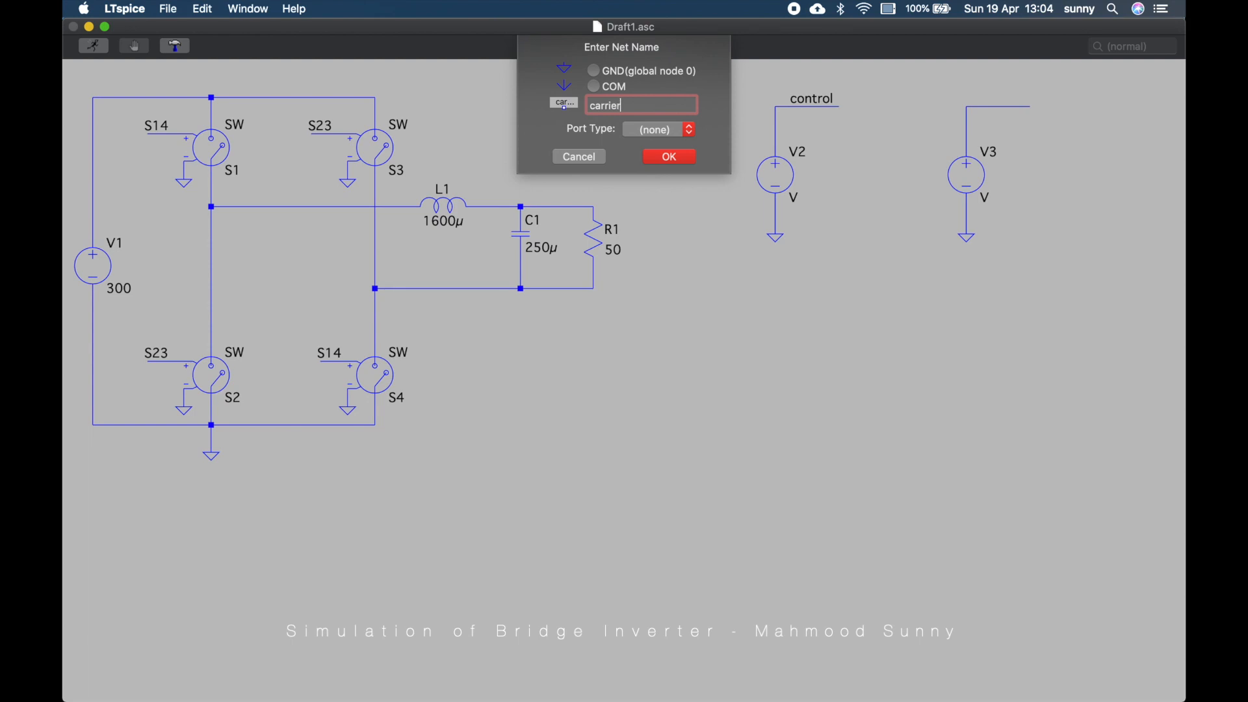
{"action": "key", "text": "Return"}
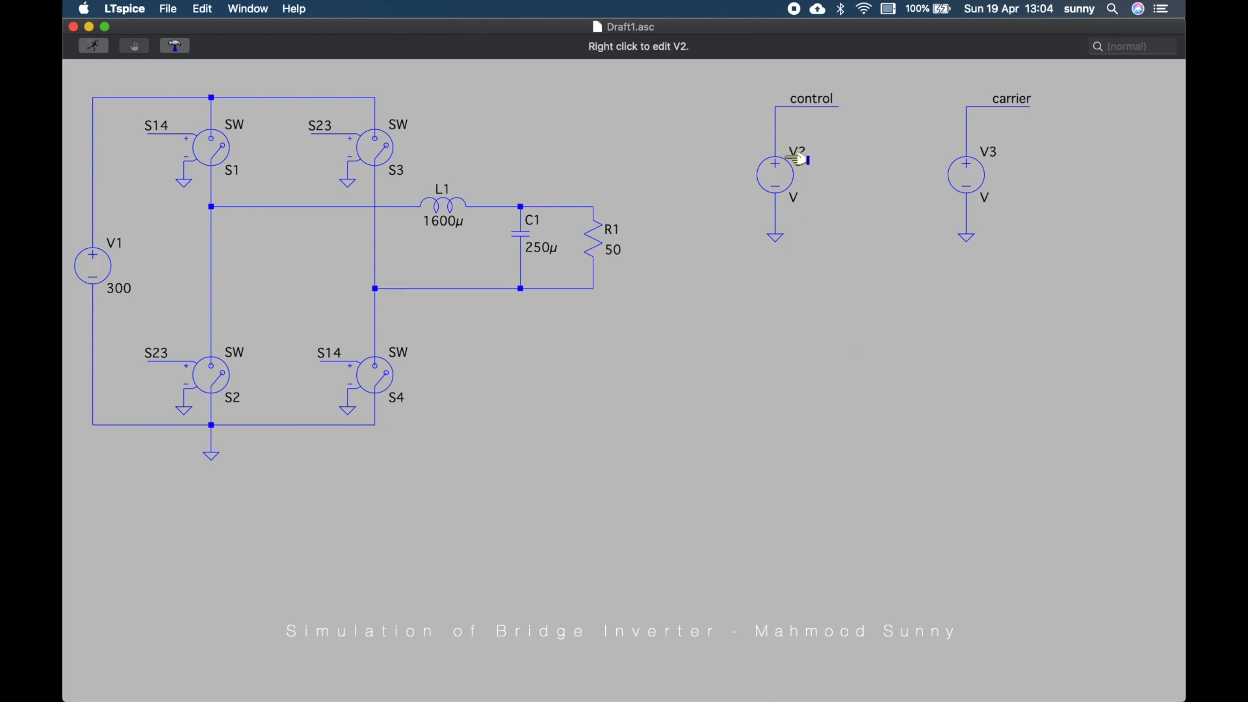
Set V2 to a SINE source with DC offset 5 V, amplitude 5 V and frequency 50 Hz
{"action": "right_click", "coordinate": [798, 180]}
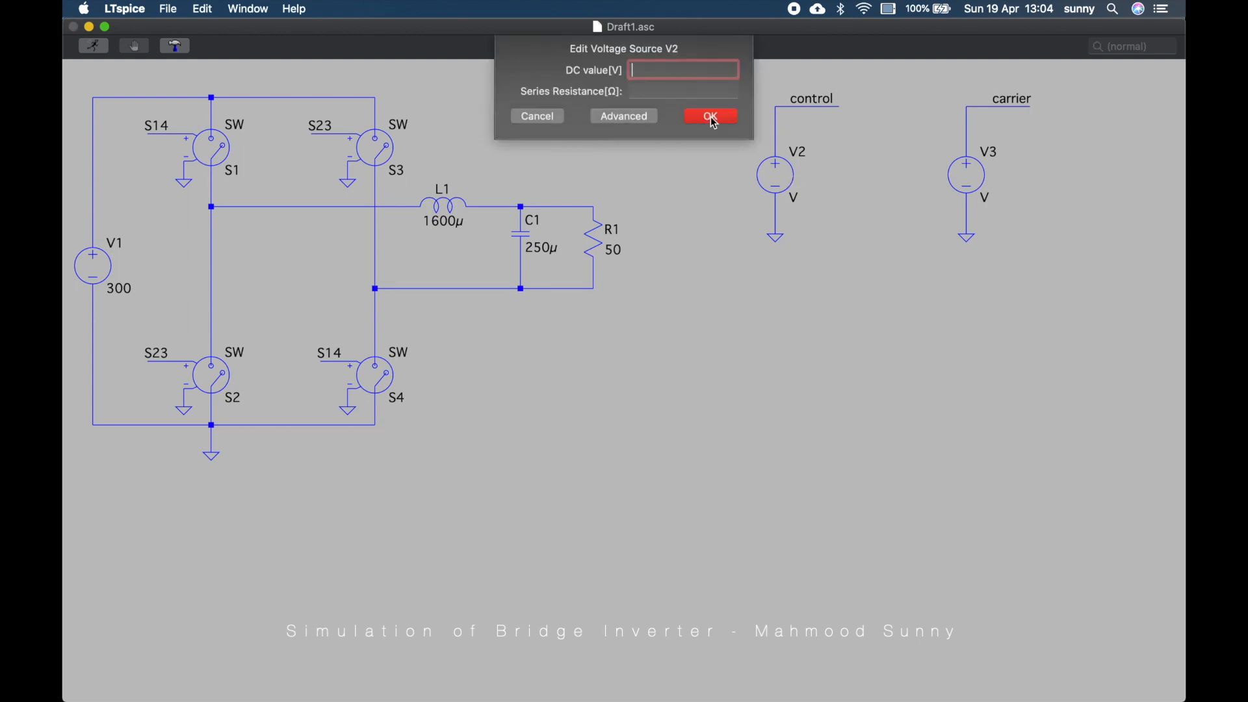
{"action": "left_click", "coordinate": [628, 119]}
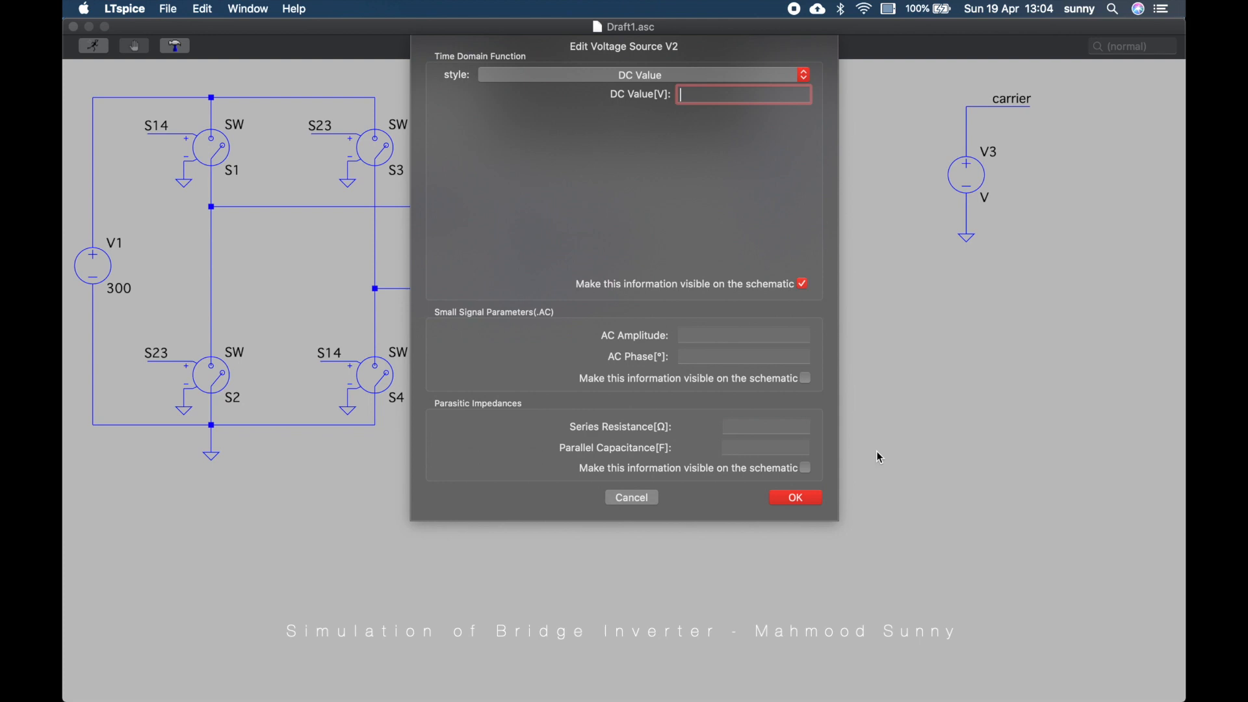
{"action": "left_click", "coordinate": [644, 75]}
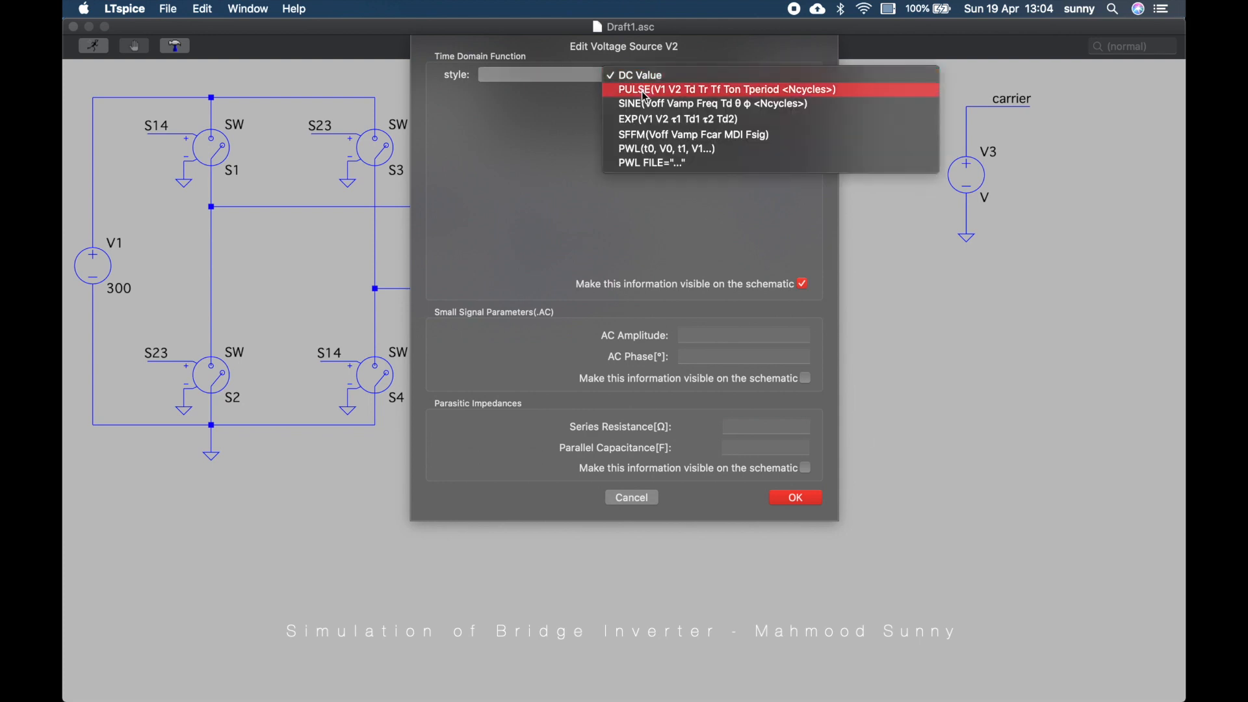
{"action": "left_click", "coordinate": [653, 102]}
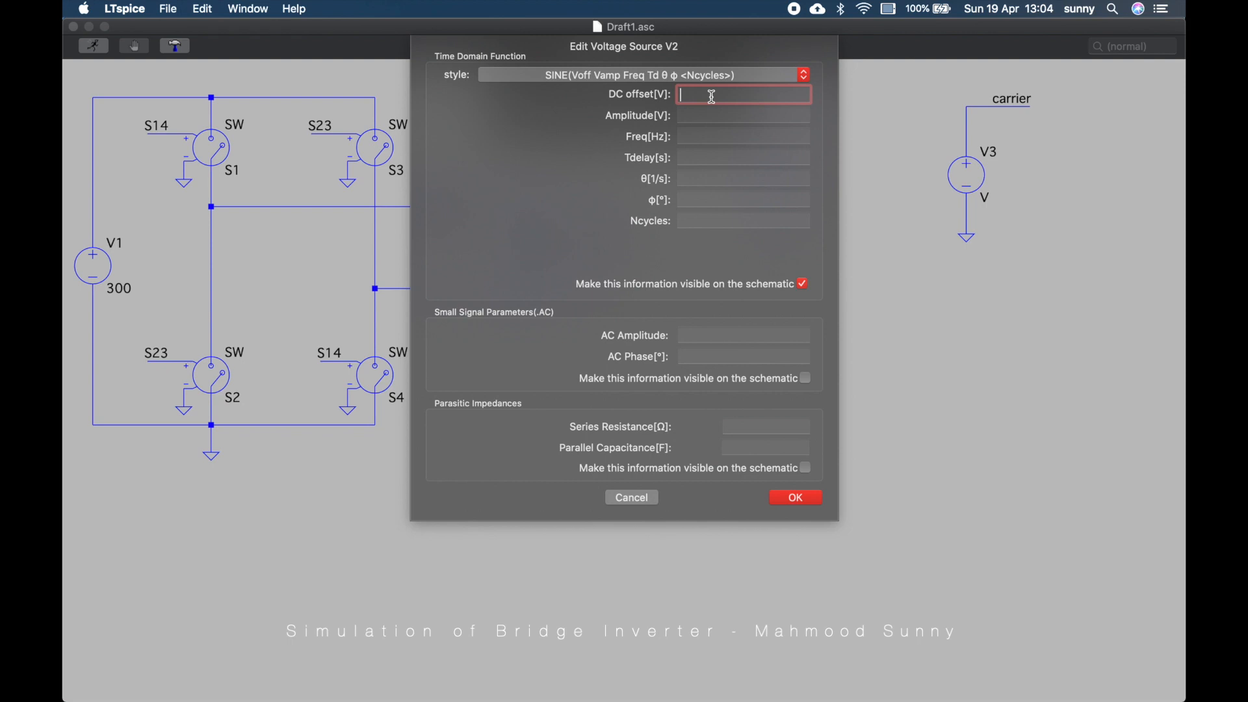
{"action": "type", "text": "5"}
{"action": "key", "text": "Tab"}
{"action": "type", "text": "5"}
{"action": "left_click", "coordinate": [719, 138]}
{"action": "type", "text": "50"}
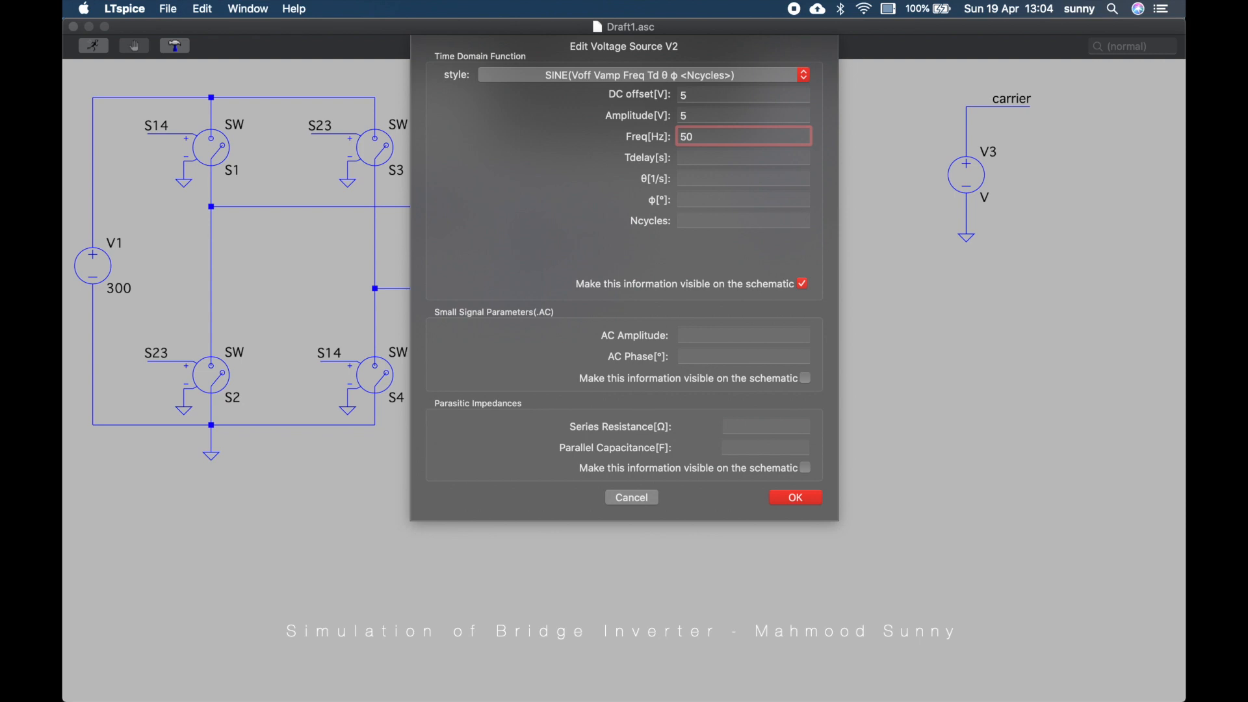
{"action": "key", "text": "Return"}
{"action": "key", "text": "Return"}
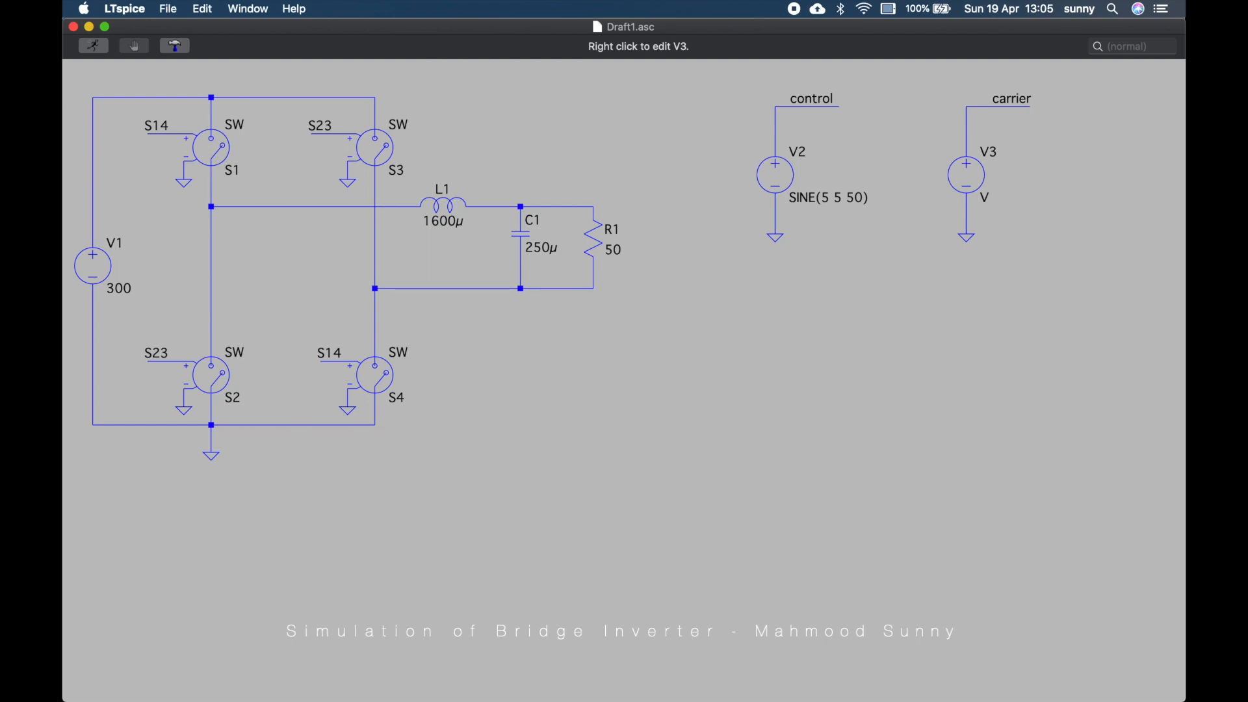
Switch V3 to a PULSE source with Vinitial 0, Von 10 and Tdelay 0
{"action": "right_click", "coordinate": [967, 174]}
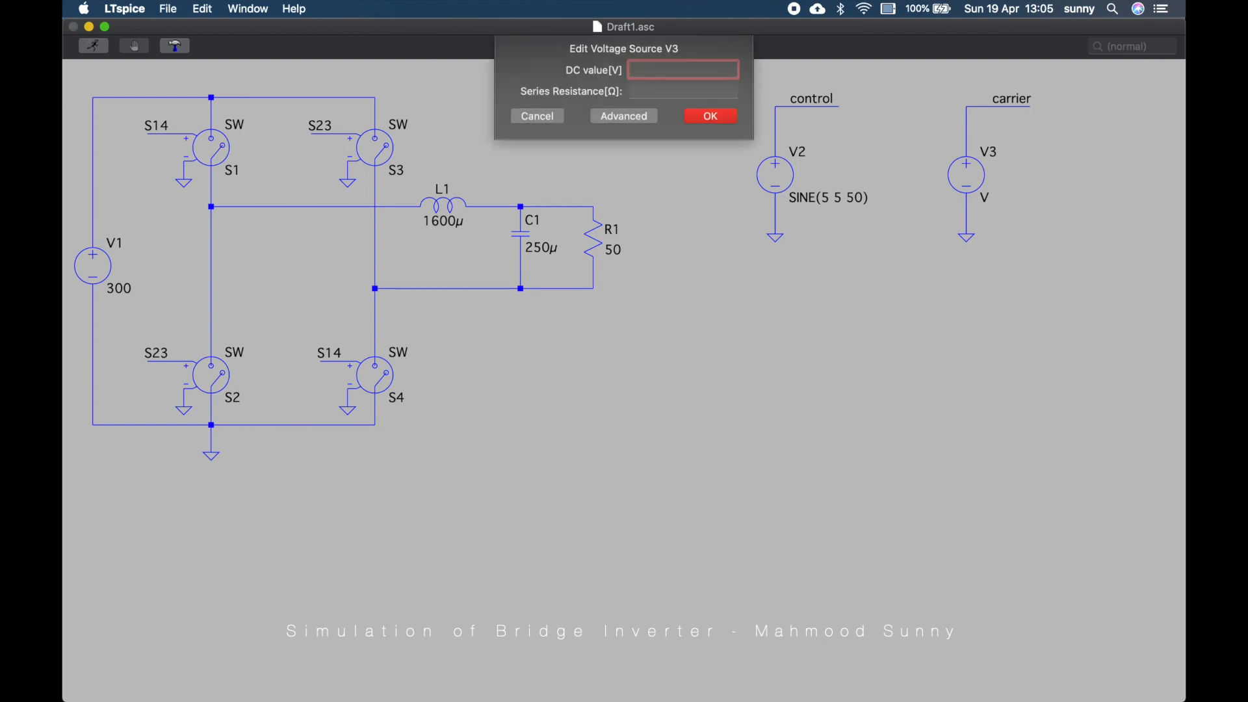
{"action": "left_click", "coordinate": [624, 116]}
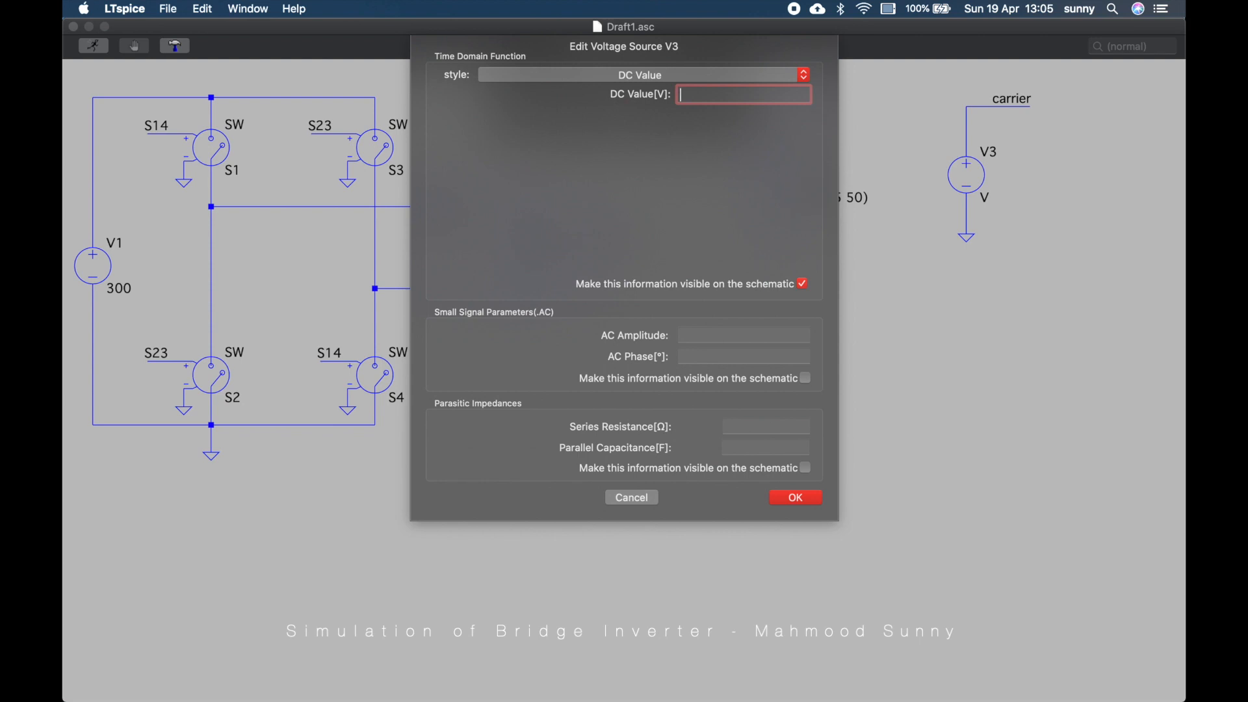
{"action": "left_click", "coordinate": [624, 74]}
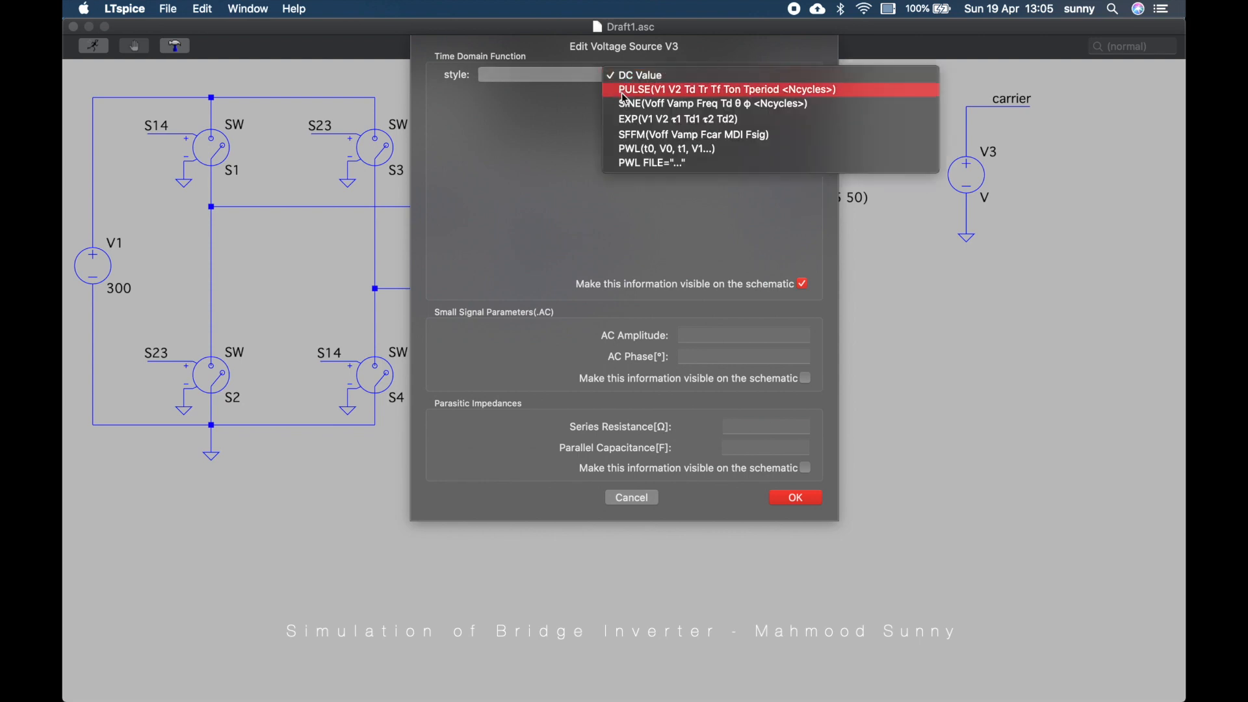
{"action": "left_click", "coordinate": [624, 91]}
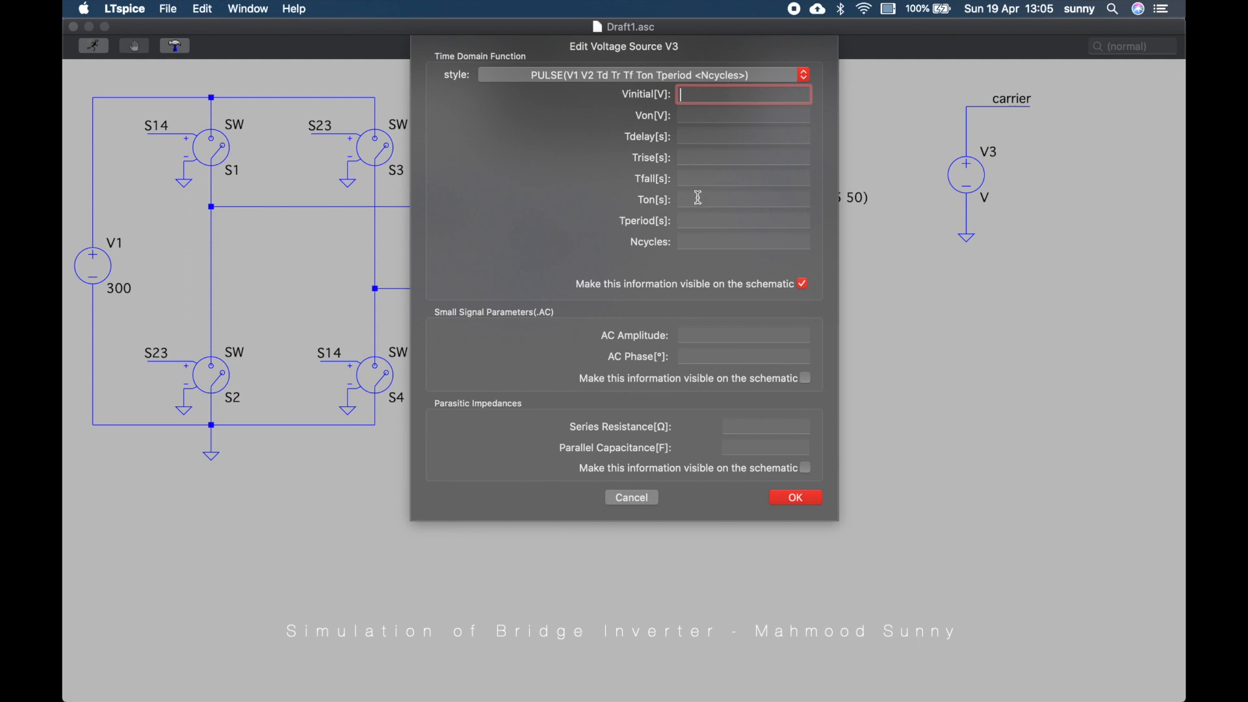
{"action": "type", "text": "0"}
{"action": "key", "text": "Tab"}
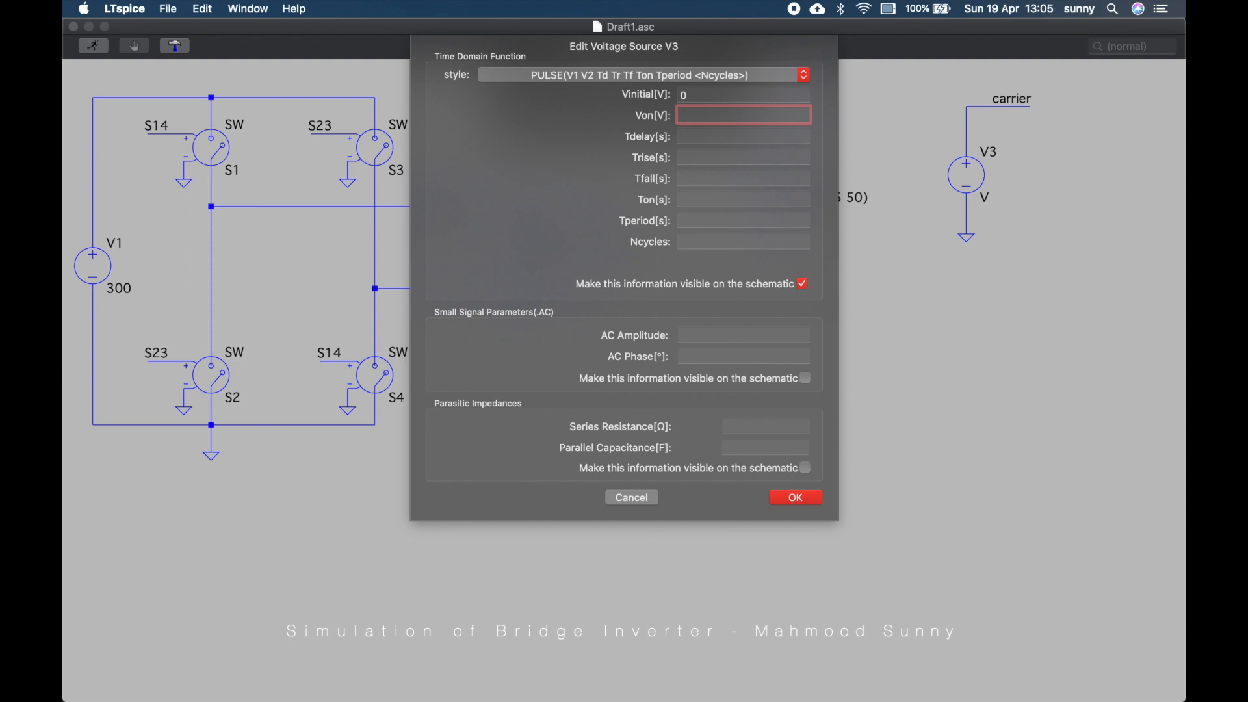
{"action": "type", "text": "10"}
{"action": "key", "text": "Tab"}
{"action": "type", "text": "0"}
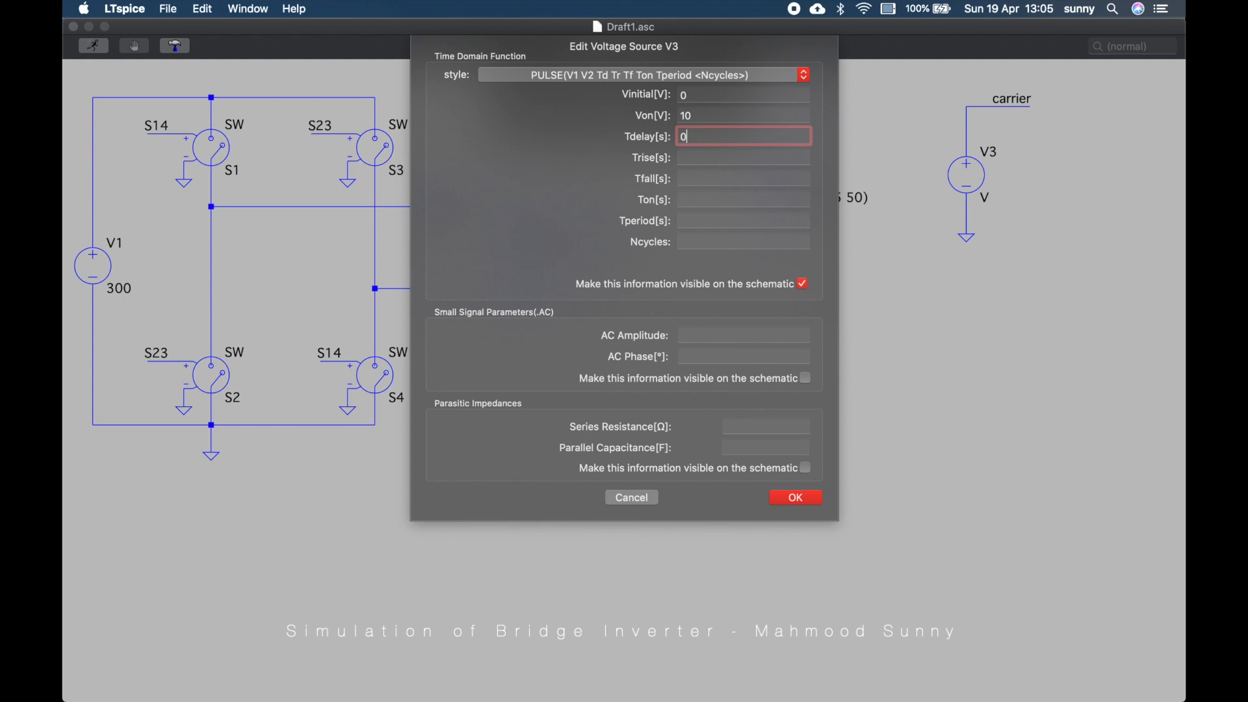
{"action": "key", "text": "Tab"}
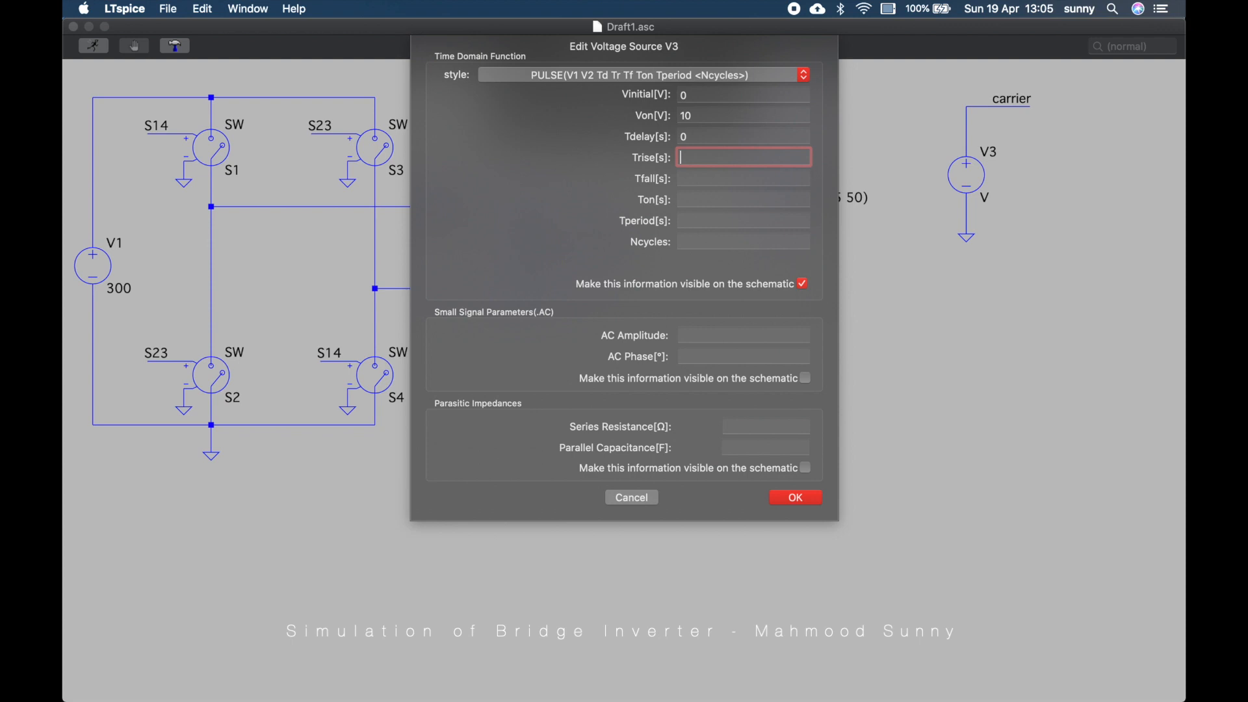
Set V3's rise and fall times to {0.5/fs}
{"action": "type", "text": "{05/fs}"}
{"action": "key", "text": "Tab"}
{"action": "type", "text": "{"}
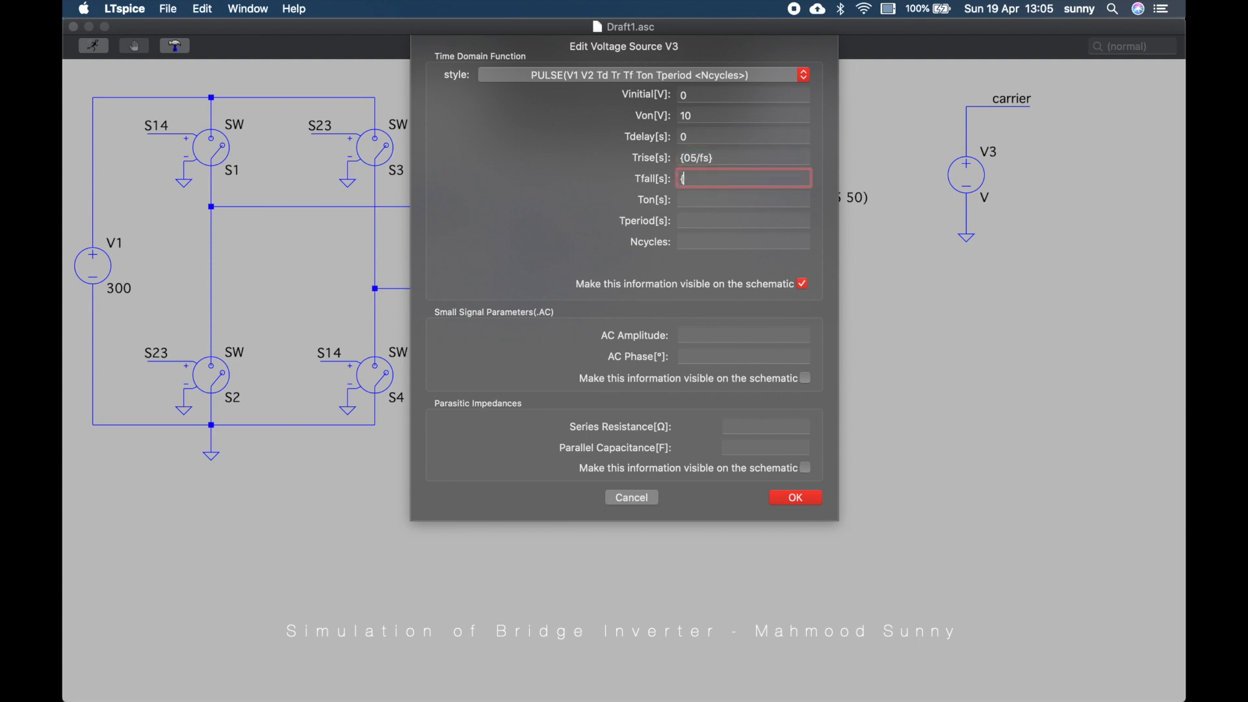
{"action": "type", "text": "0.5"}
{"action": "type", "text": "/fs}"}
{"action": "key", "text": "shift+Tab"}
{"action": "key", "text": "Left"}
{"action": "key", "text": "Left"}
{"action": "key", "text": "Left"}
{"action": "key", "text": "Left"}
{"action": "key", "text": "Left"}
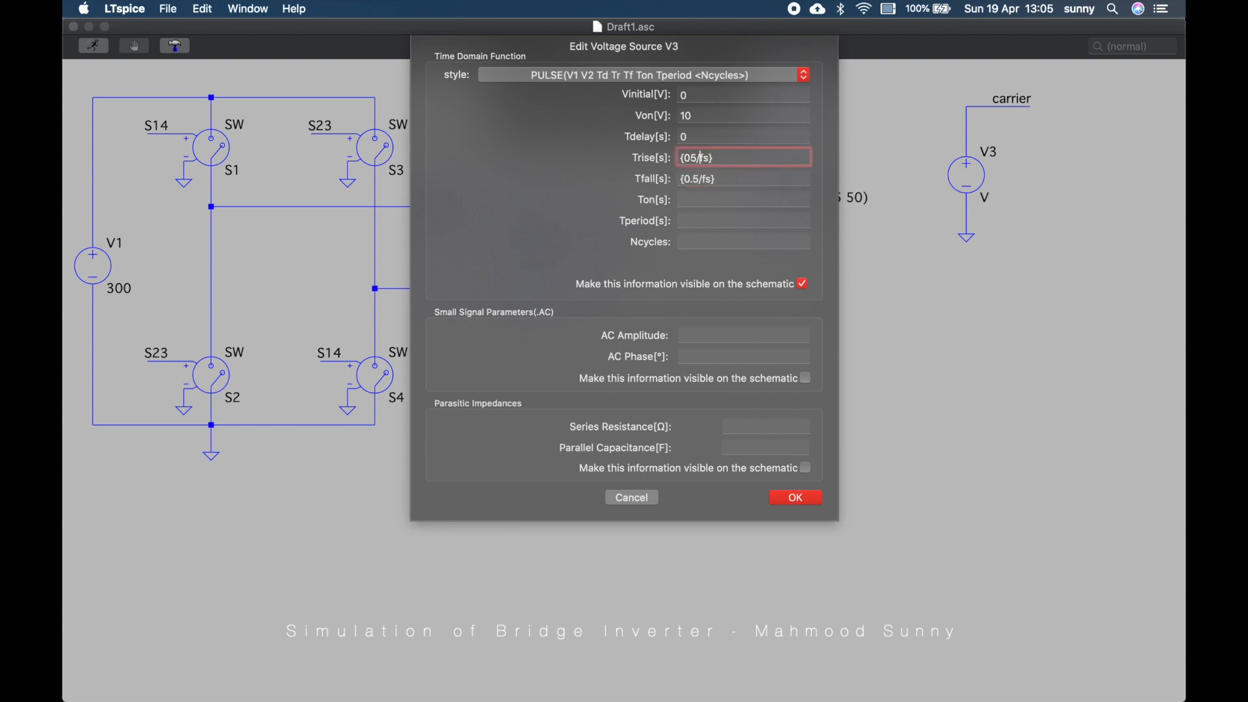
{"action": "type", "text": "."}
{"action": "key", "text": "Tab"}
{"action": "key", "text": "Tab"}
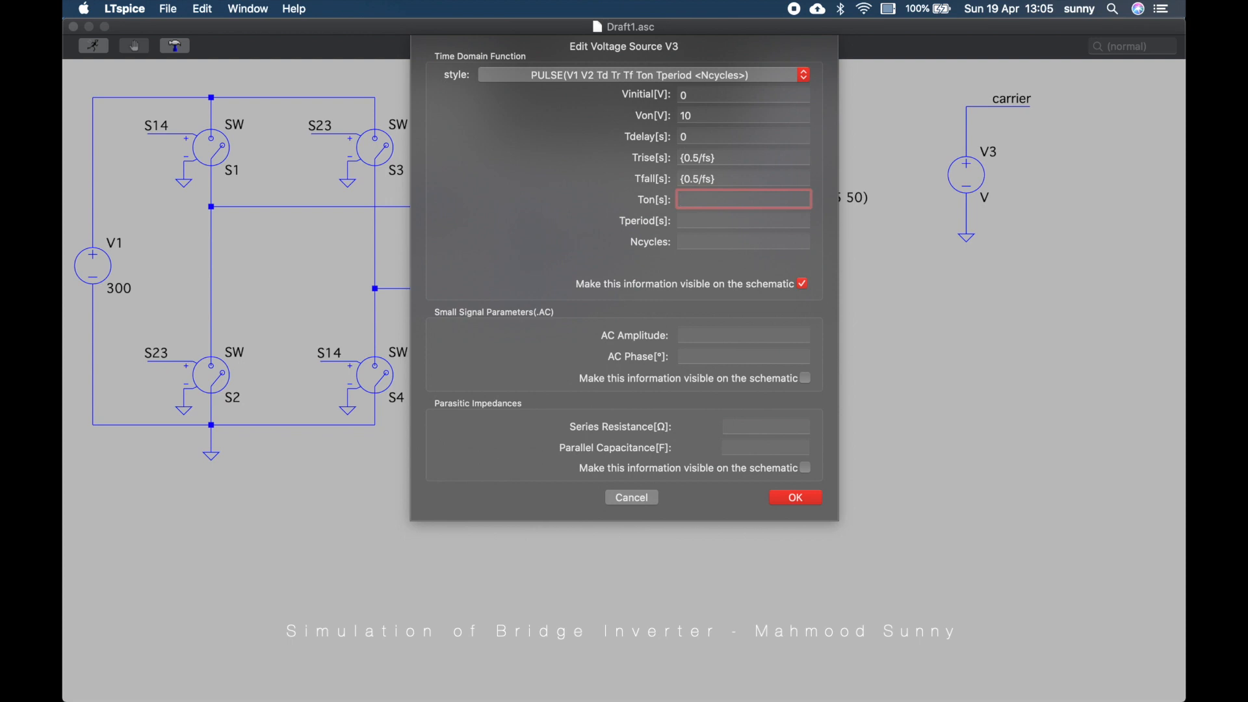
Set V3's Ton to 0ms and Tperiod to {1/fs}, then confirm the source settings
{"action": "type", "text": "0ms"}
{"action": "key", "text": "Tab"}
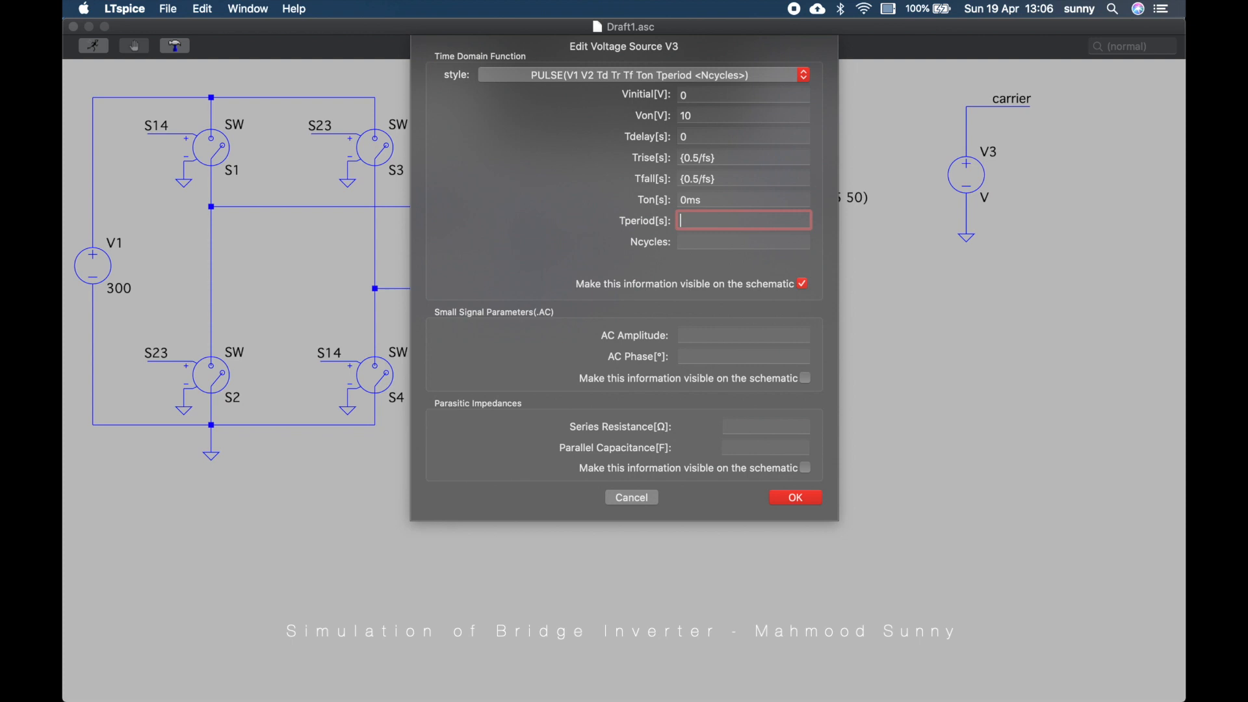
{"action": "type", "text": "{1/fs}"}
{"action": "key", "text": "Return"}
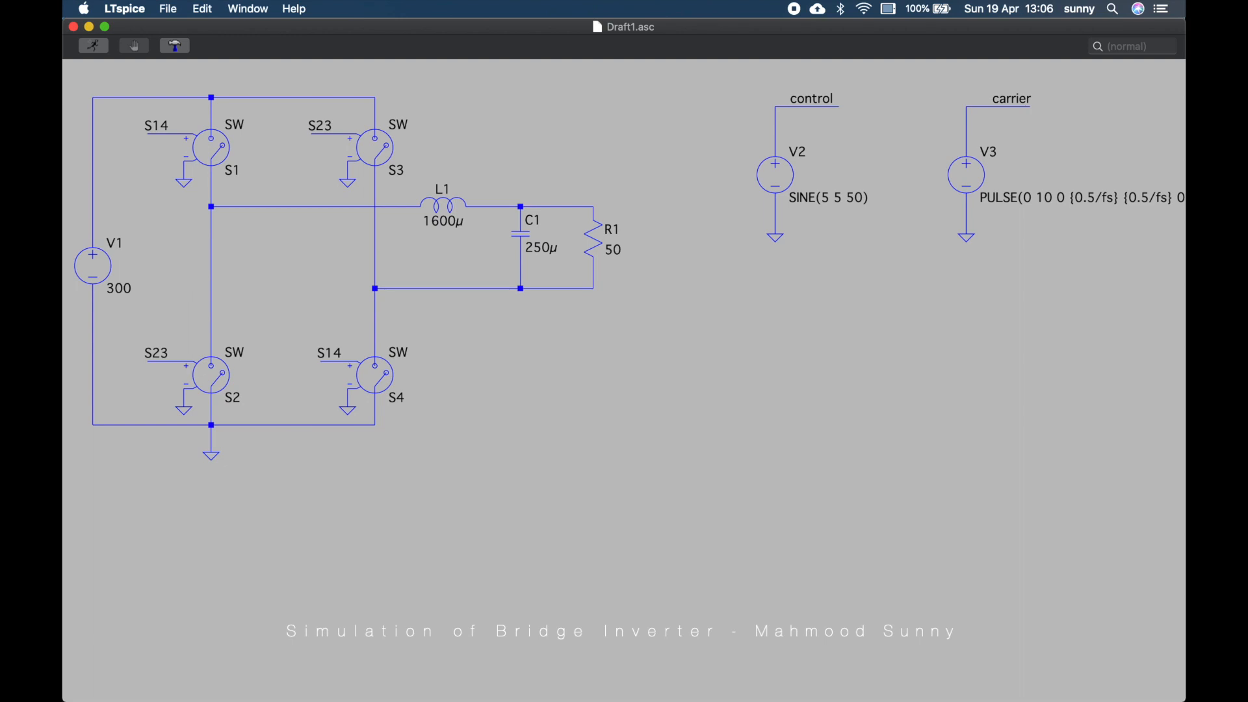
Move V3 and its wiring closer to V2
{"action": "left_click_drag", "start_coordinate": [930, 78], "coordinate": [1183, 312]}
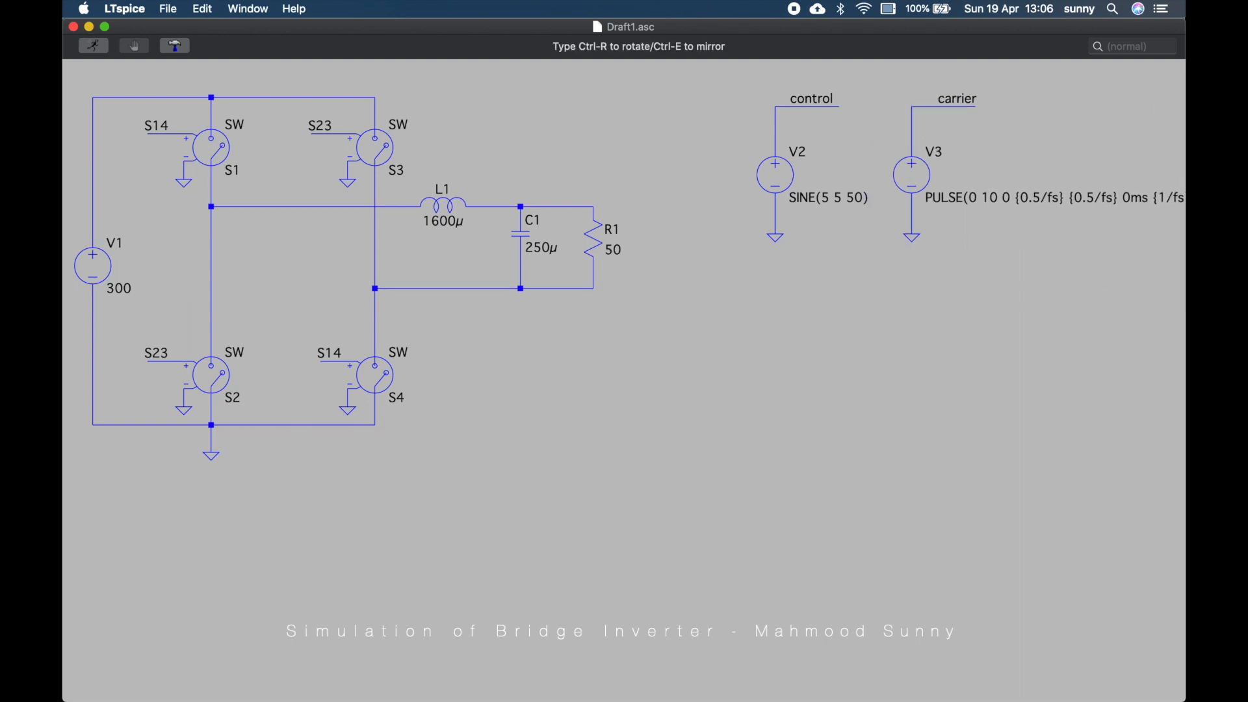
{"action": "key", "text": "Escape"}
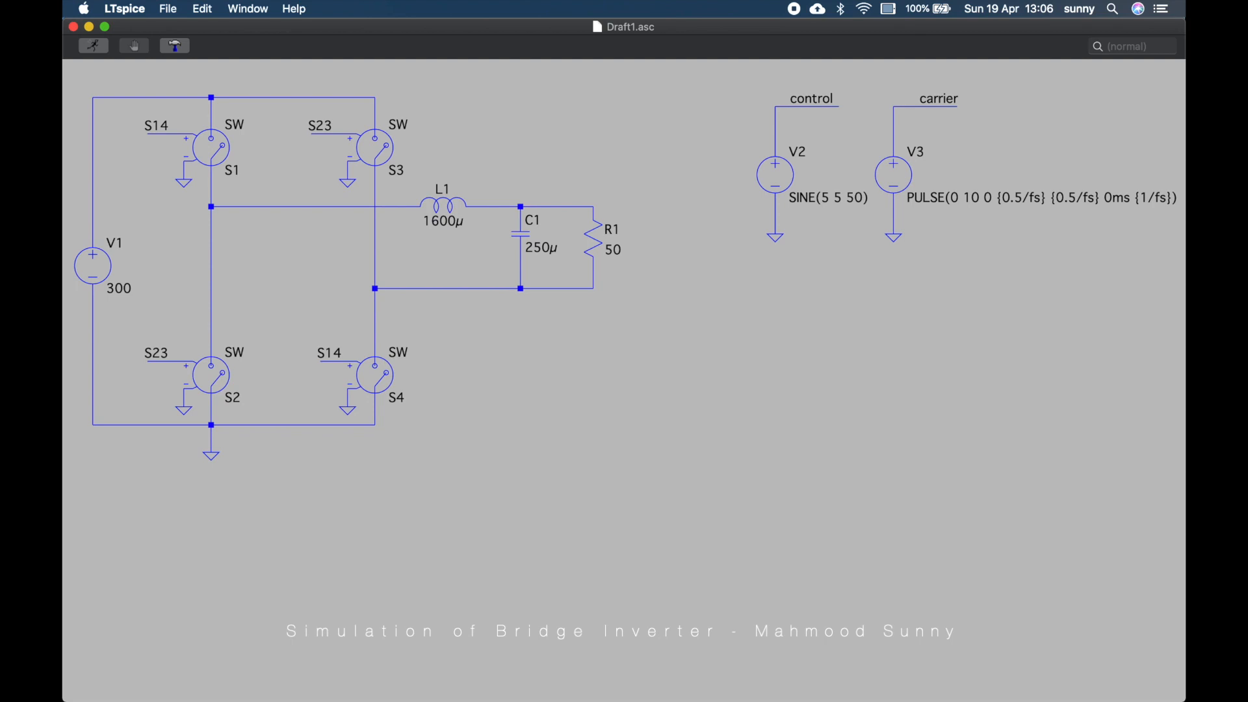
Place two arbitrary behavioral voltage sources (bv) below the control source
{"action": "type", "text": "pvo"}
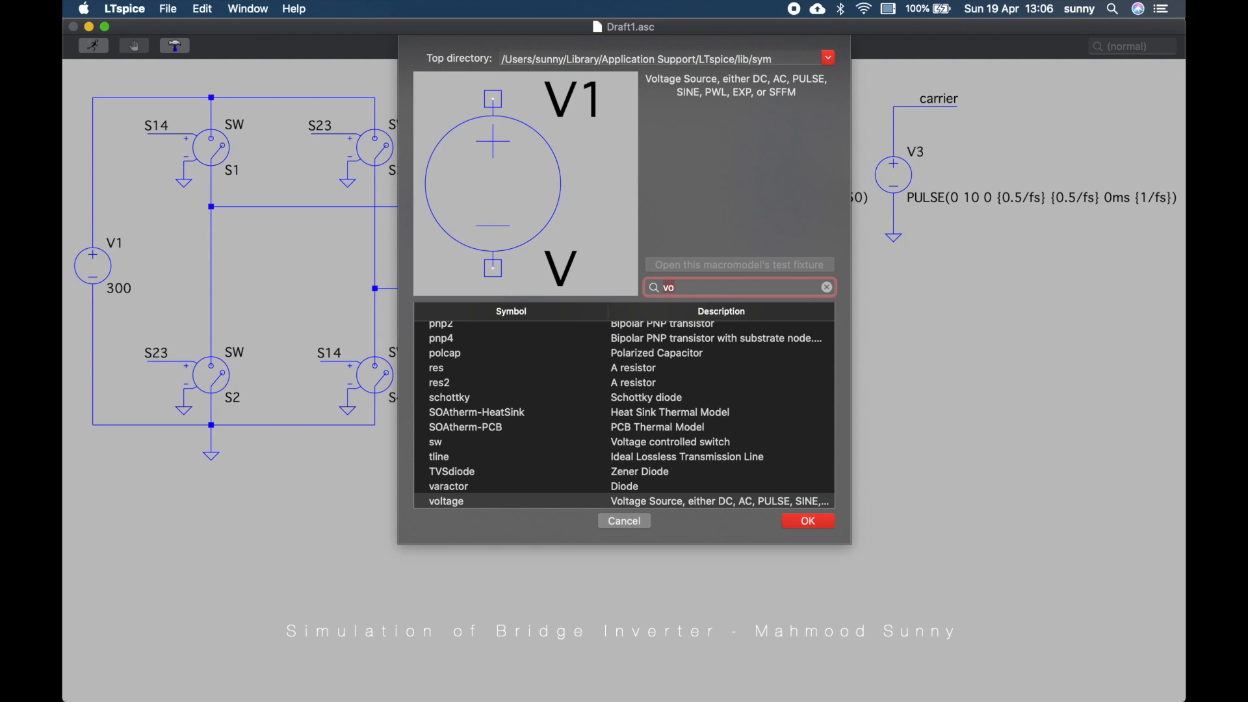
{"action": "type", "text": "bv"}
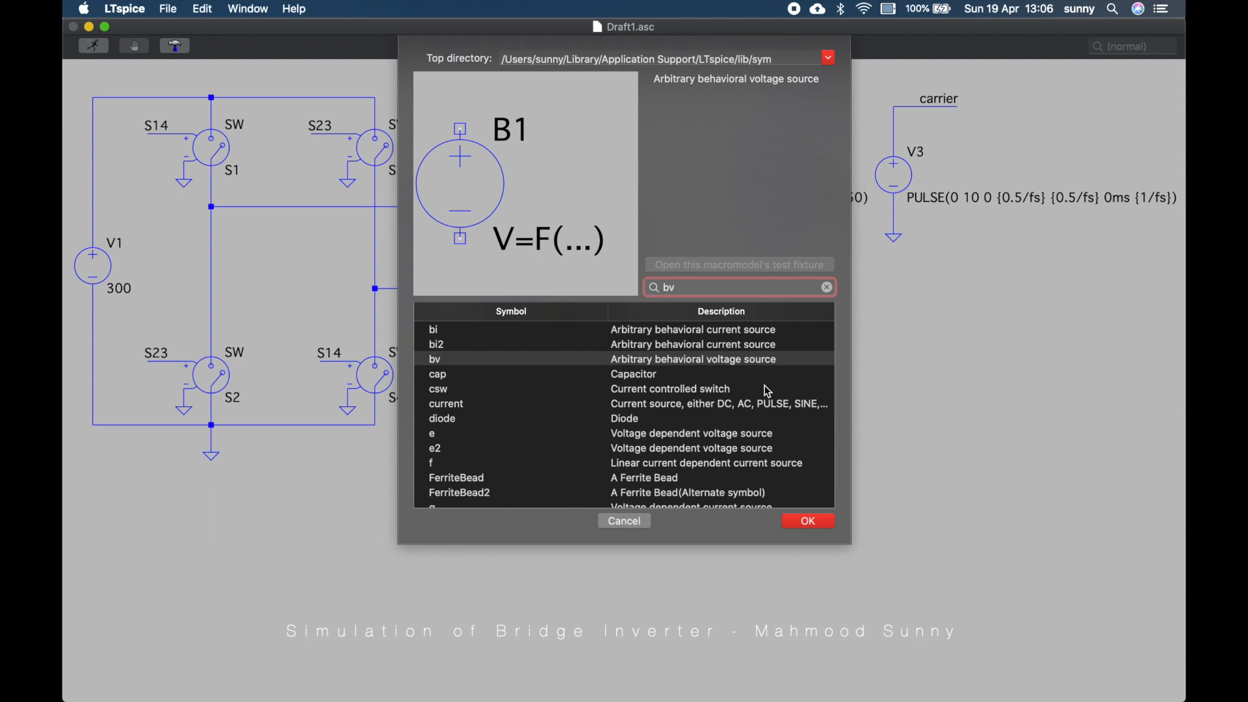
{"action": "left_click", "coordinate": [801, 522]}
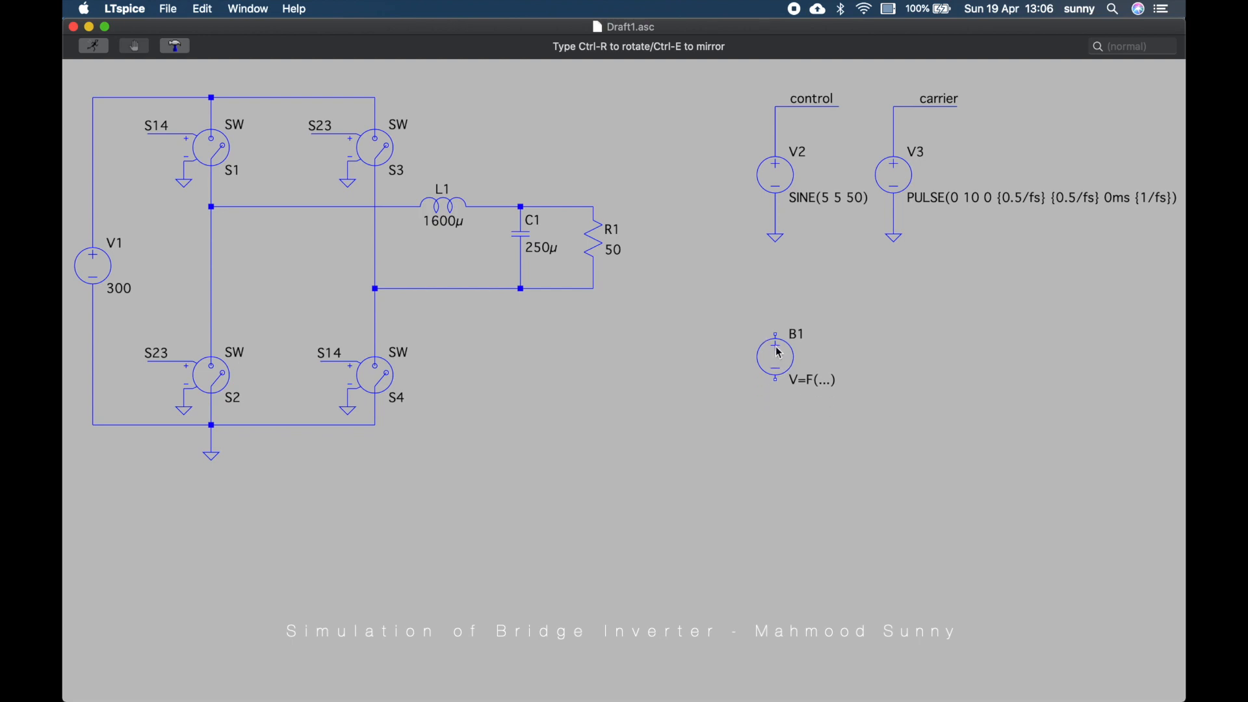
{"action": "left_click", "coordinate": [780, 357]}
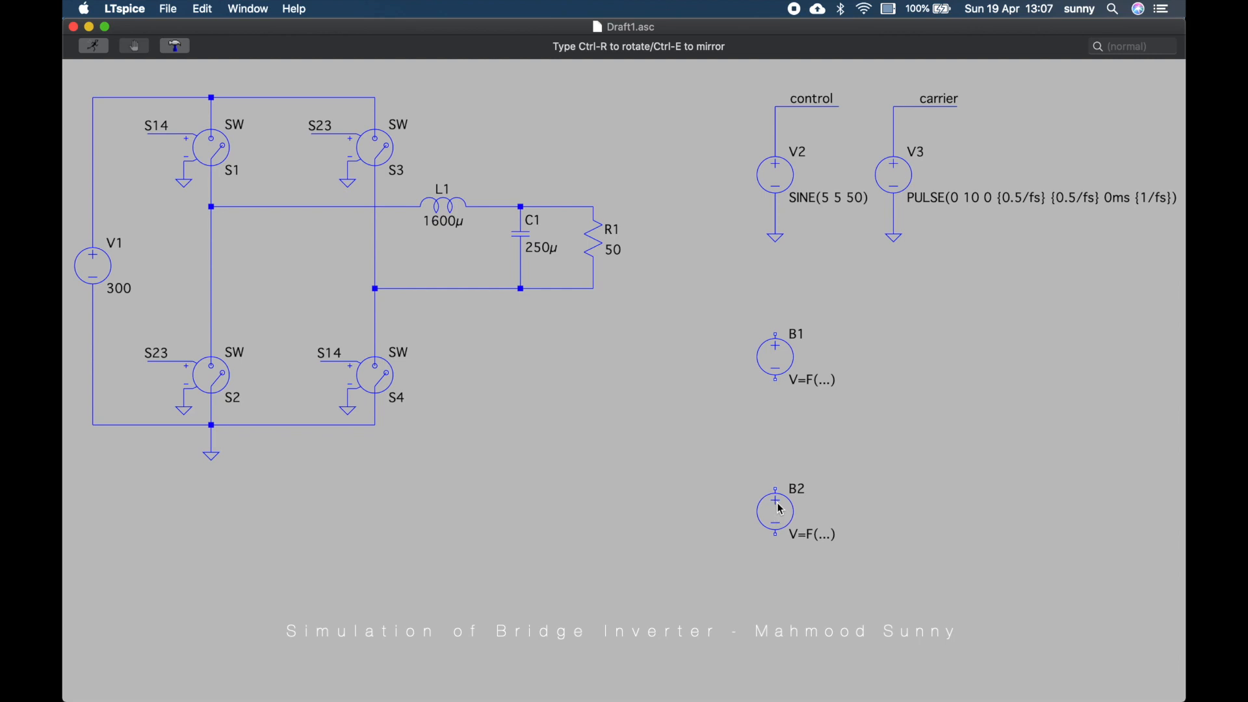
{"action": "left_click", "coordinate": [784, 509]}
{"action": "key", "text": "Escape"}
Draw wires from the top and bottom terminals of both behavioral sources
{"action": "key", "text": "F3"}
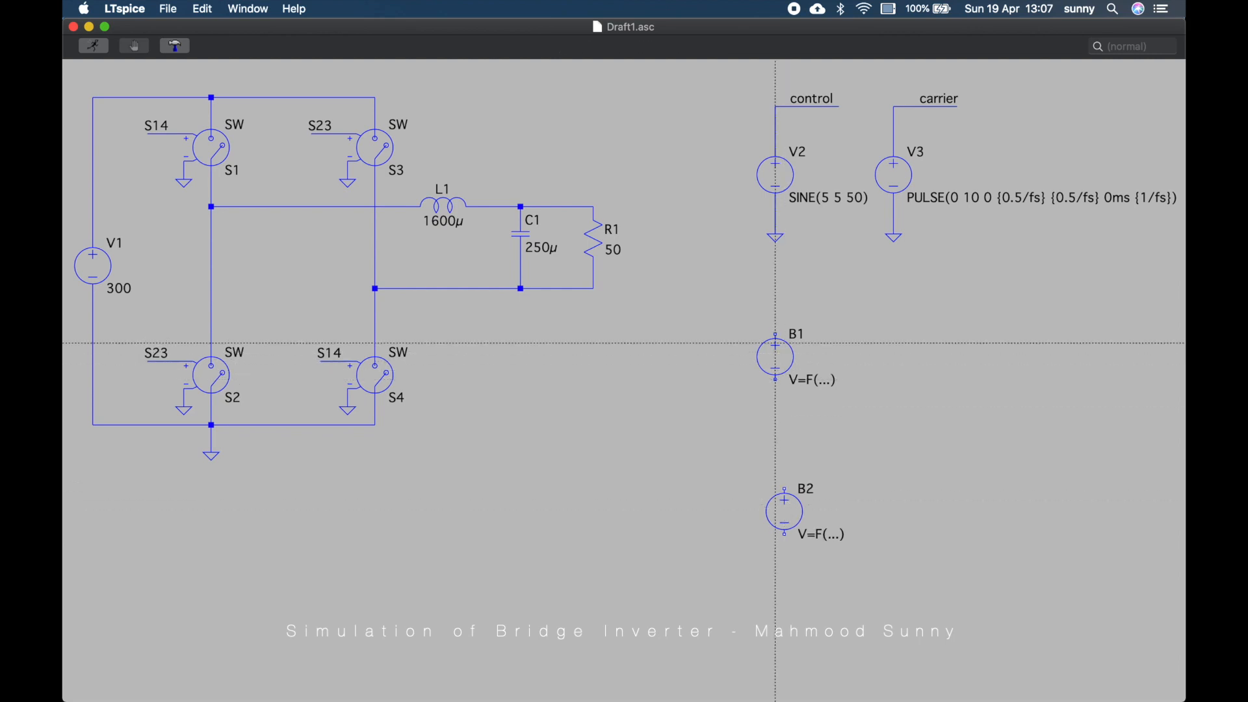
{"action": "left_click", "coordinate": [775, 334]}
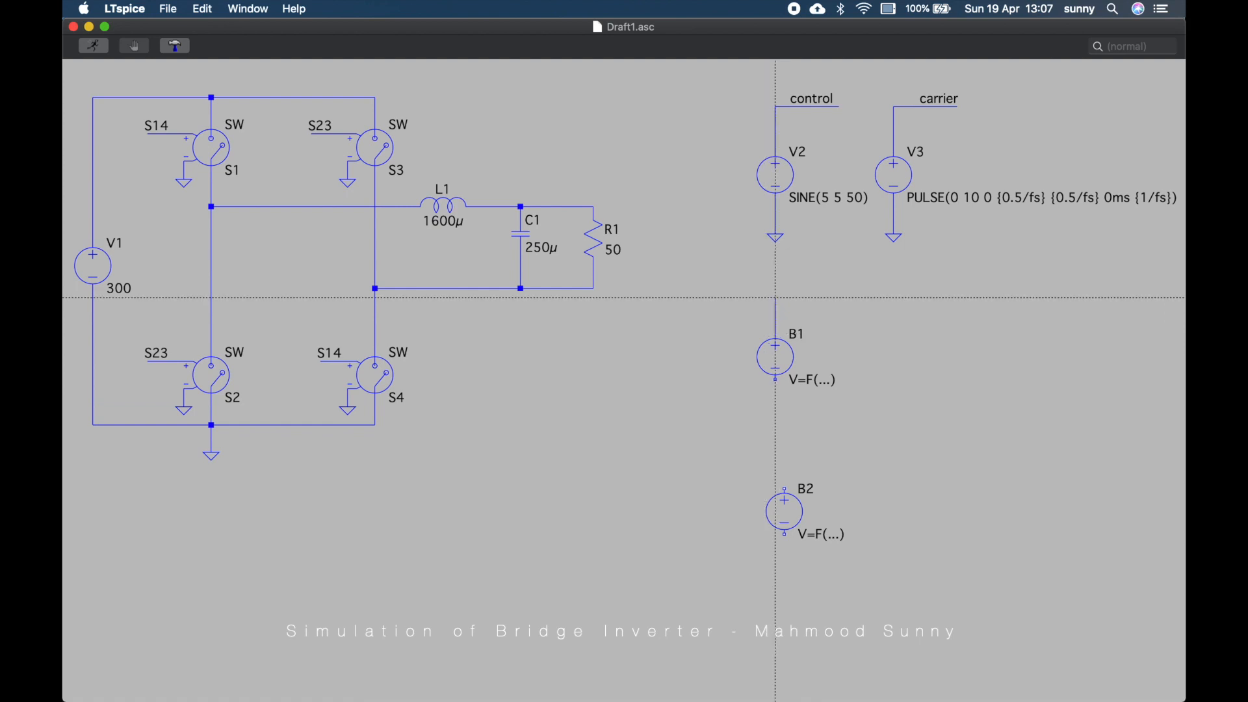
{"action": "left_click", "coordinate": [866, 298]}
{"action": "key", "text": "Escape"}
{"action": "left_click", "coordinate": [776, 379]}
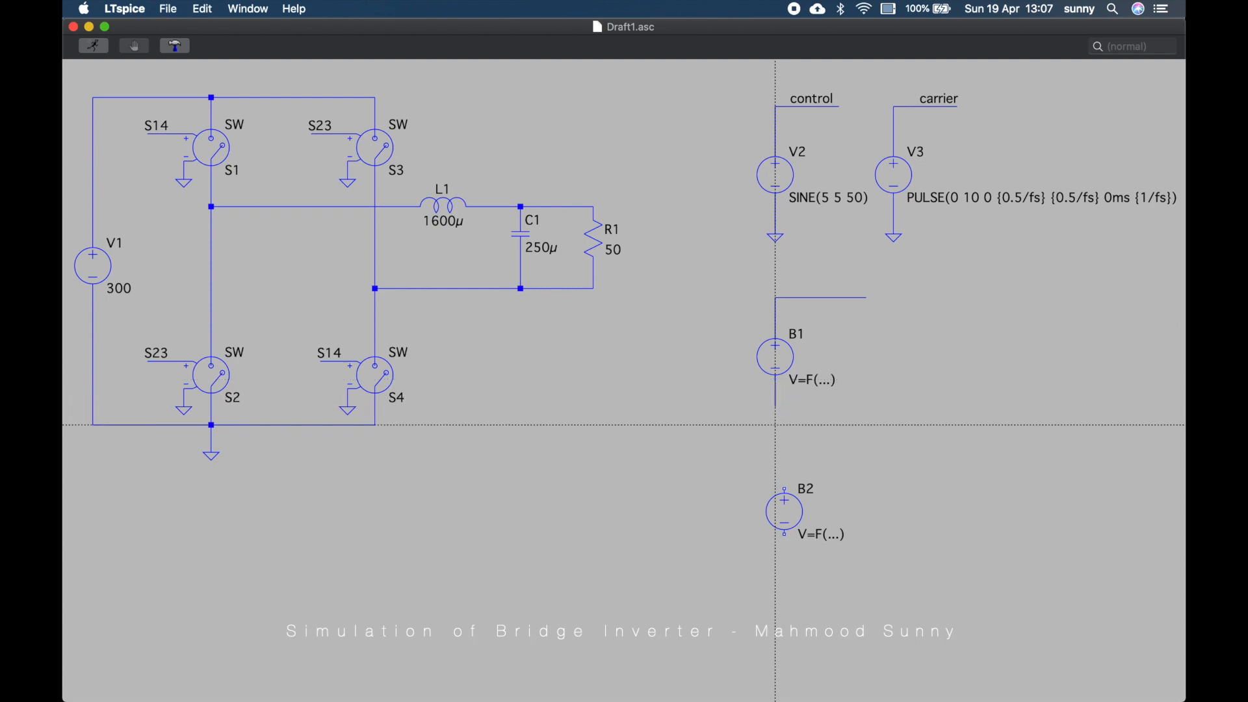
{"action": "left_click", "coordinate": [785, 489]}
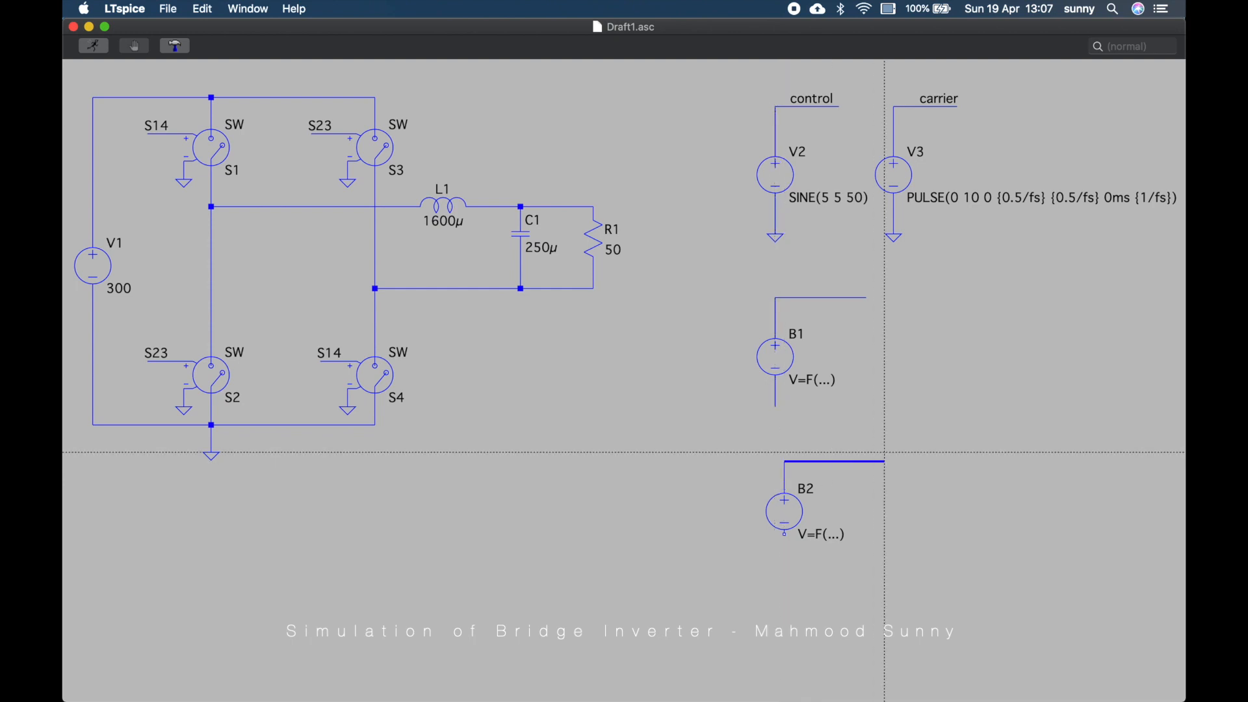
{"action": "left_click", "coordinate": [867, 460]}
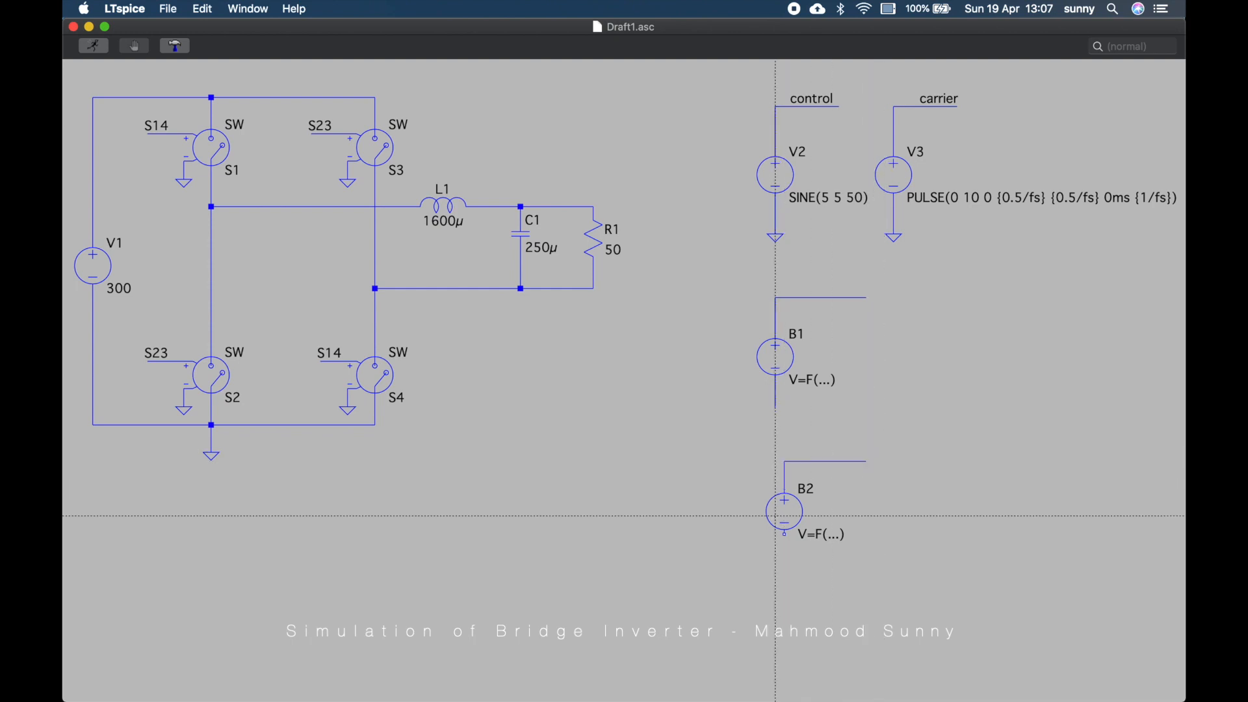
{"action": "left_click", "coordinate": [785, 534]}
{"action": "key", "text": "Escape"}
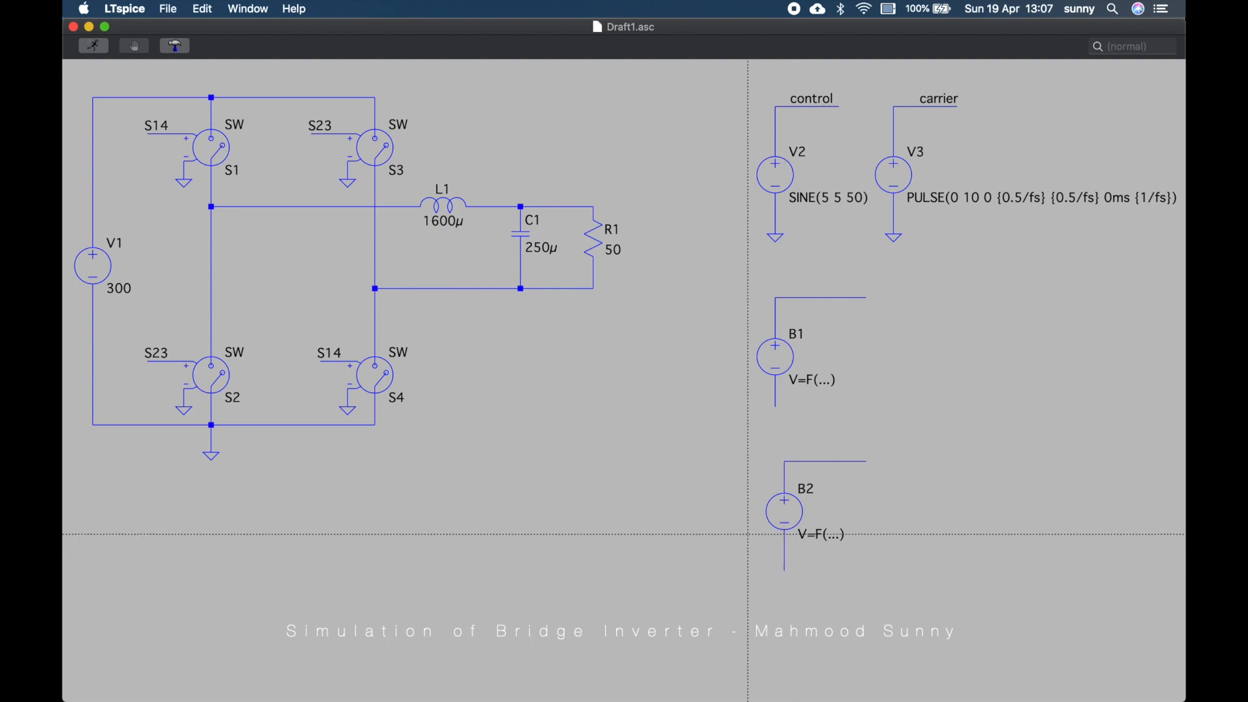
Ground the bottom wires of both behavioral sources
{"action": "key", "text": "g"}
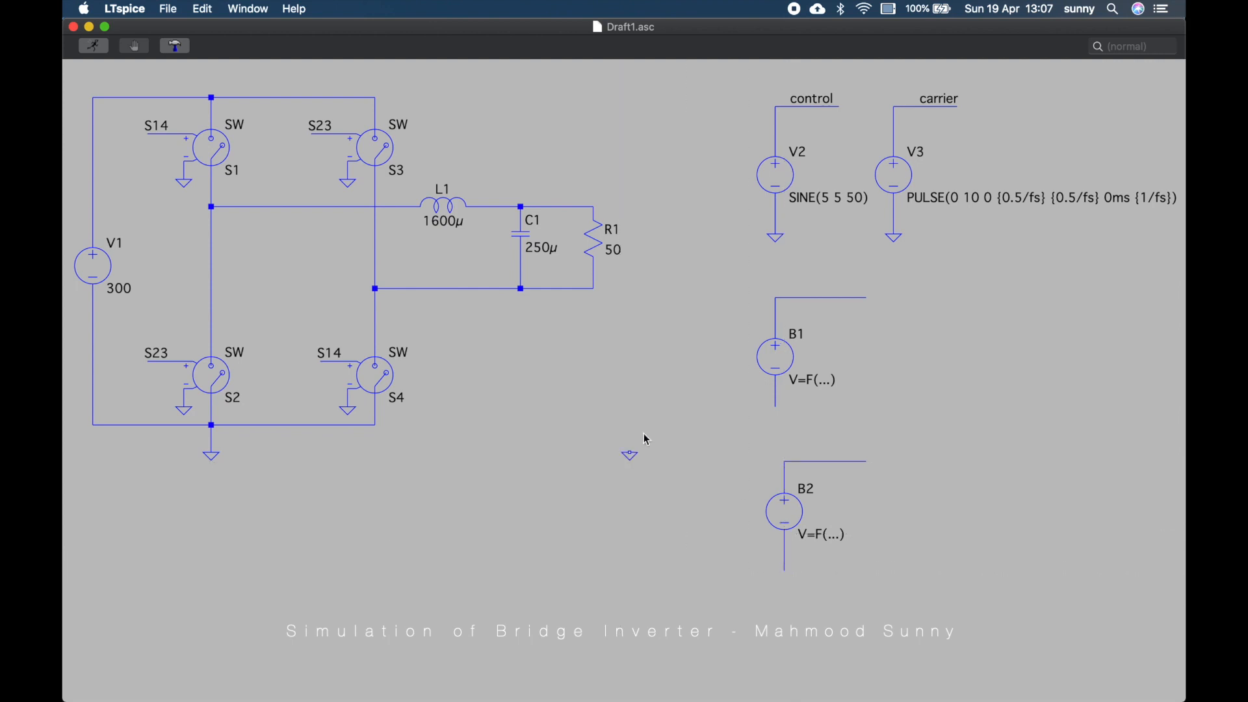
{"action": "left_click", "coordinate": [776, 406]}
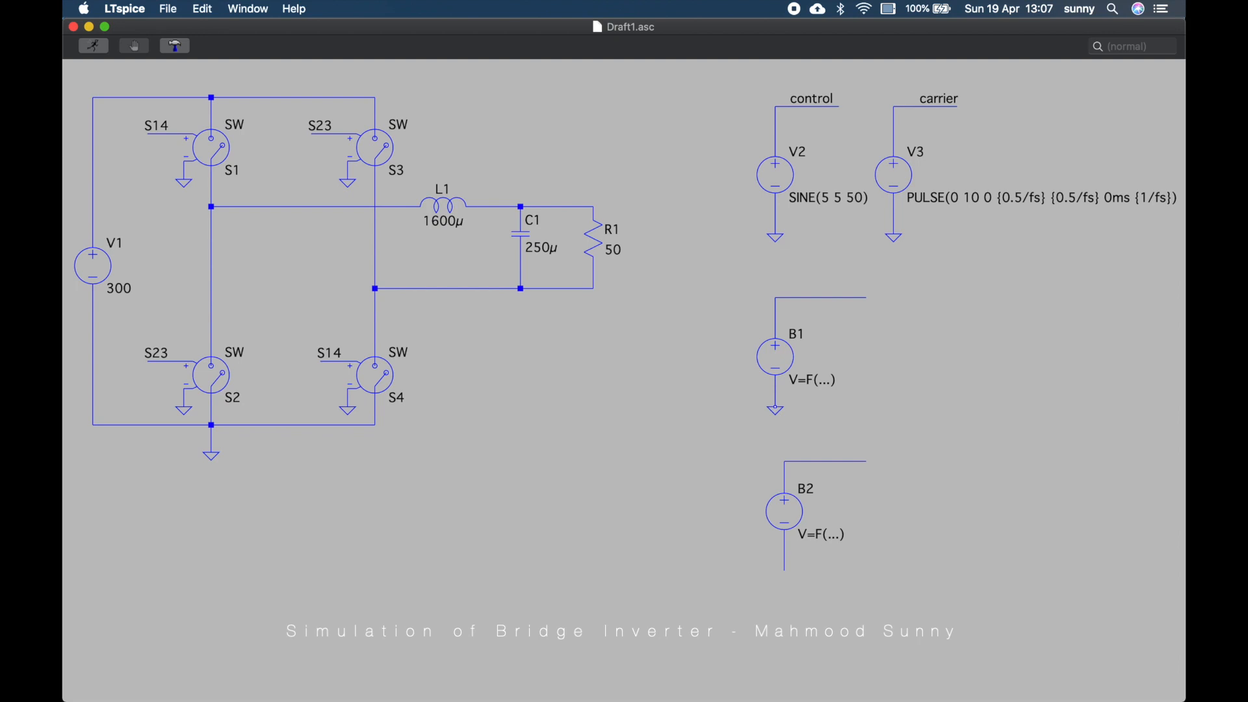
{"action": "left_click", "coordinate": [785, 571]}
{"action": "key", "text": "Escape"}
Label the top net of B1 as S14
{"action": "right_click", "coordinate": [832, 303]}
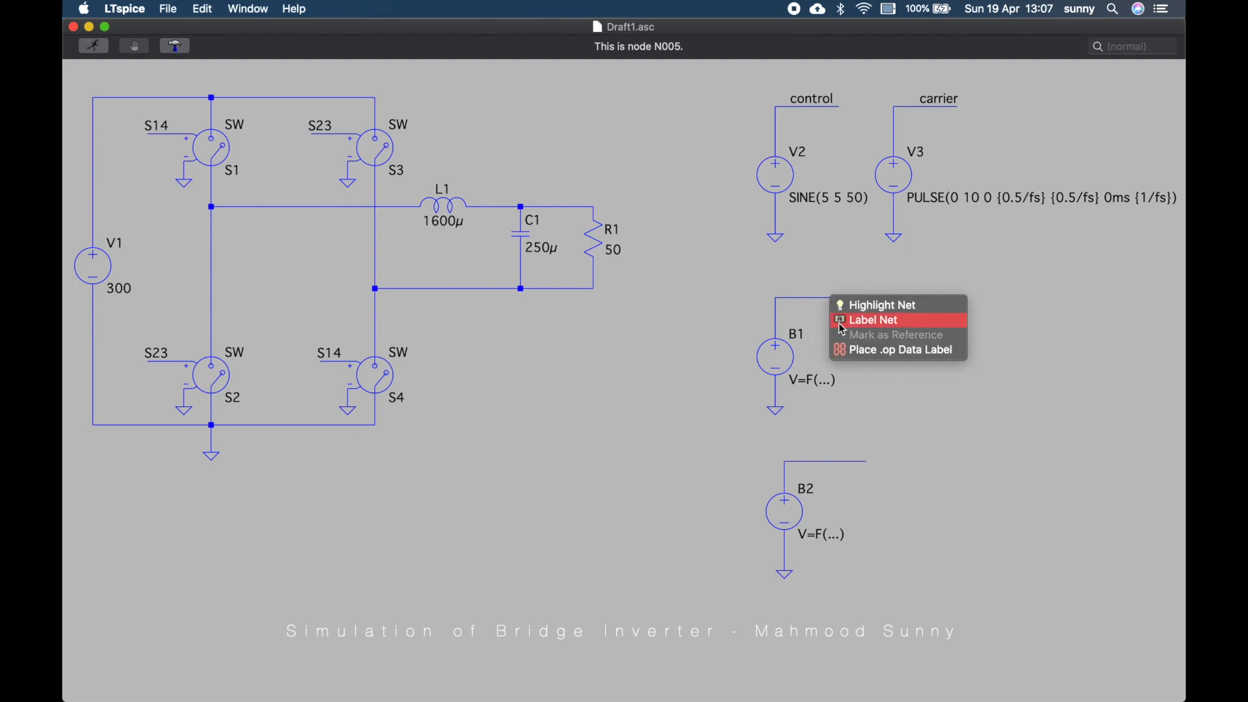
{"action": "left_click", "coordinate": [842, 321]}
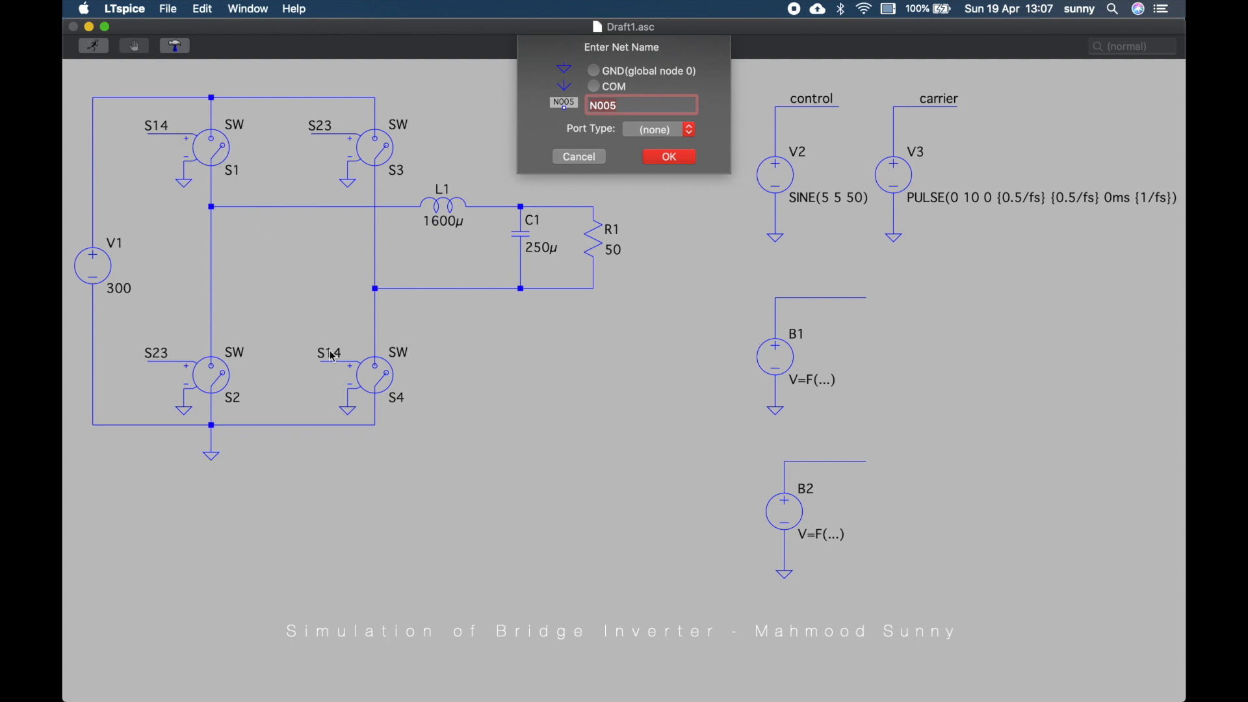
{"action": "type", "text": "S14"}
{"action": "key", "text": "Return"}
{"action": "left_click", "coordinate": [829, 298]}
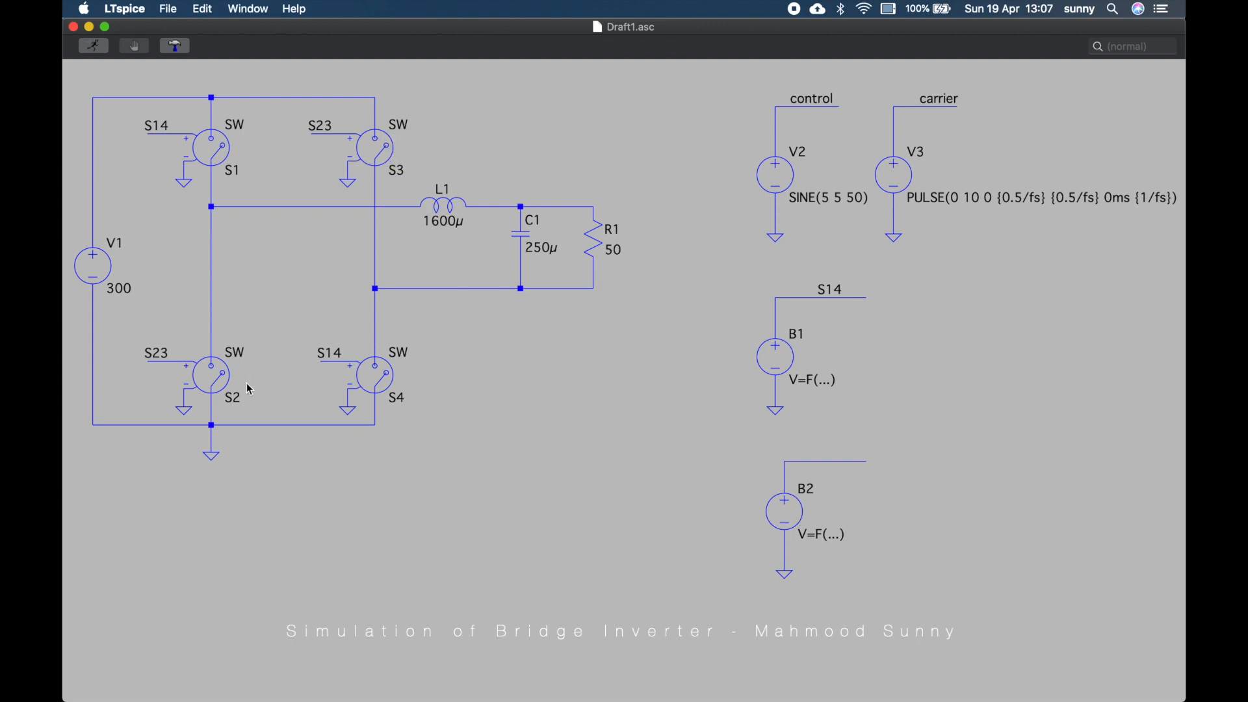
Label the top net of B2 as S23
{"action": "right_click", "coordinate": [826, 463]}
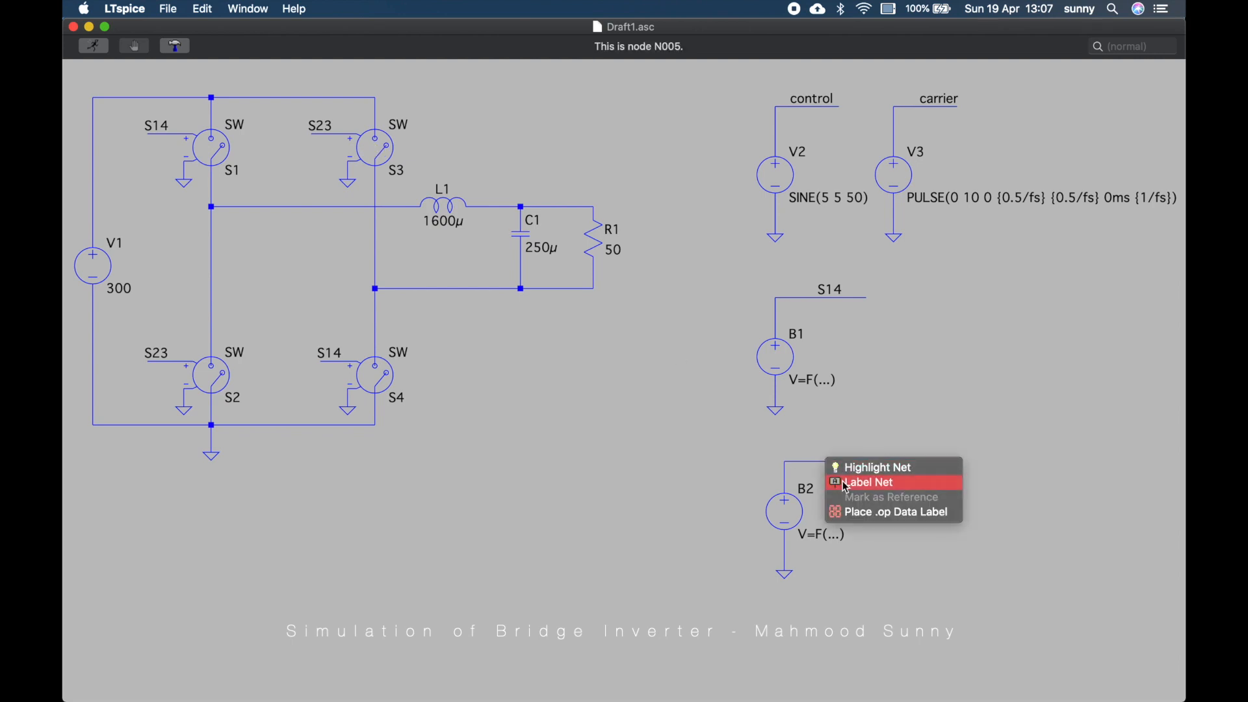
{"action": "left_click", "coordinate": [845, 483]}
{"action": "type", "text": "S23"}
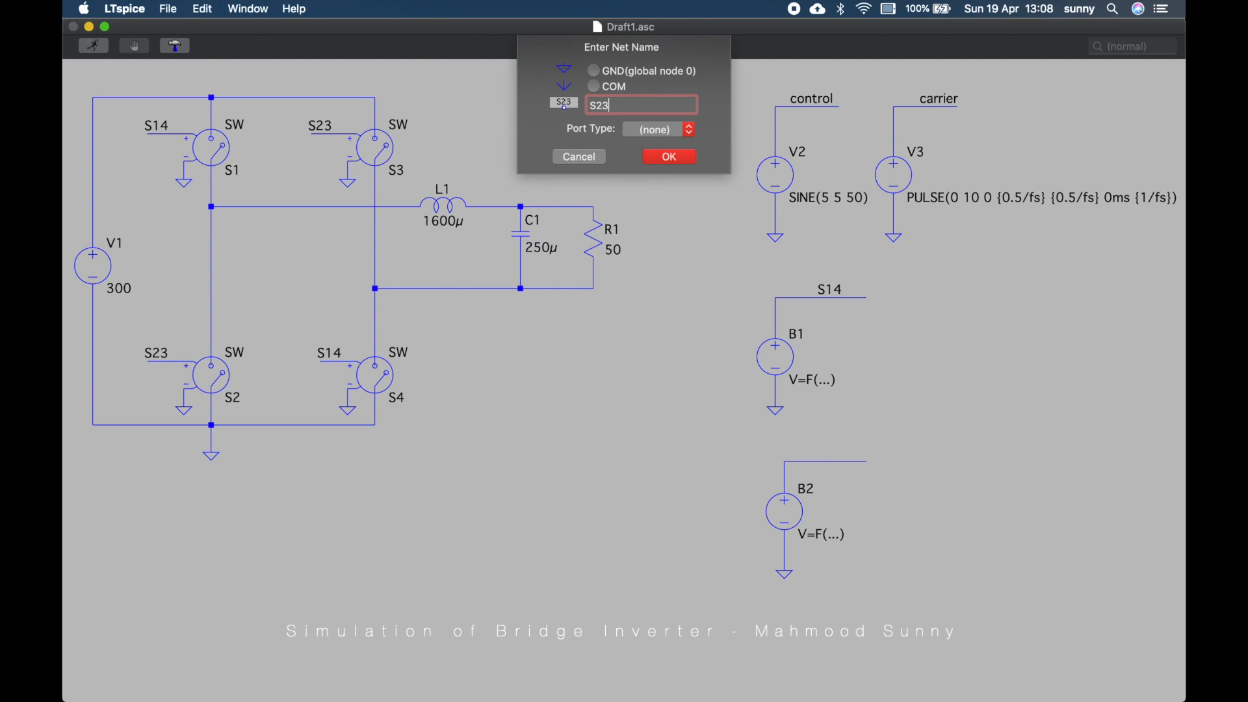
{"action": "key", "text": "Return"}
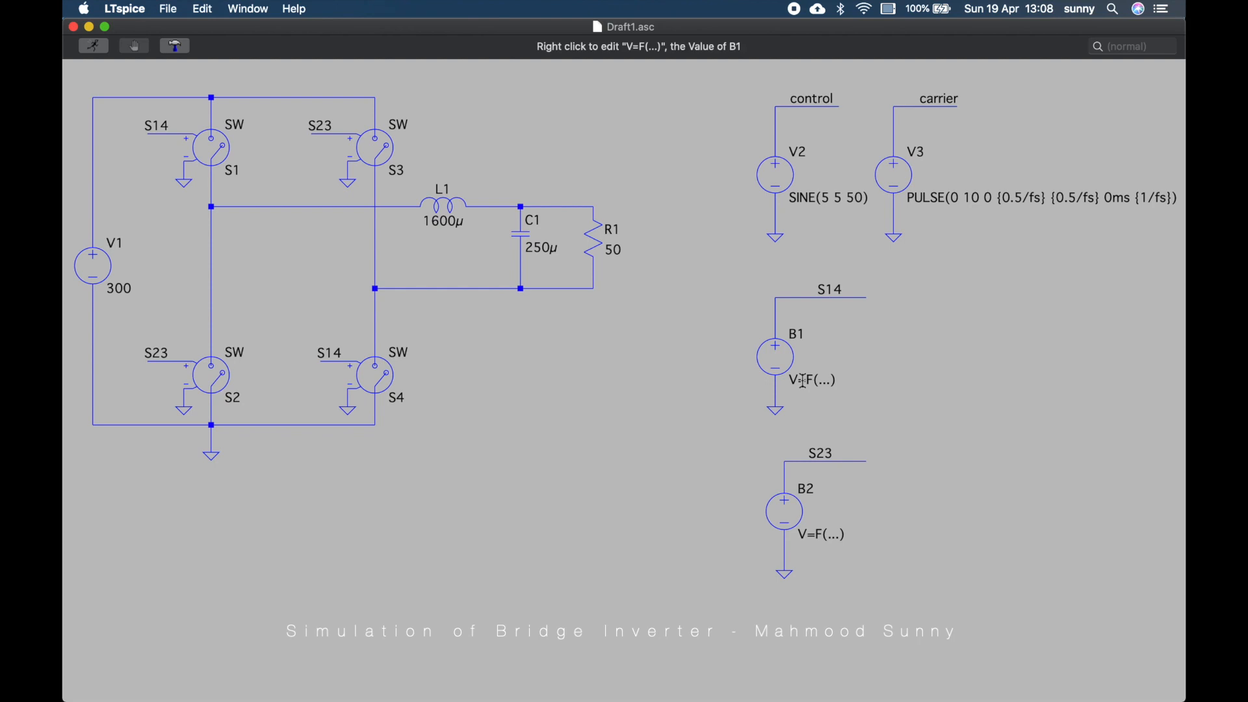
Open the help and search for behavioral
{"action": "mouse_move", "coordinate": [780, 700]}
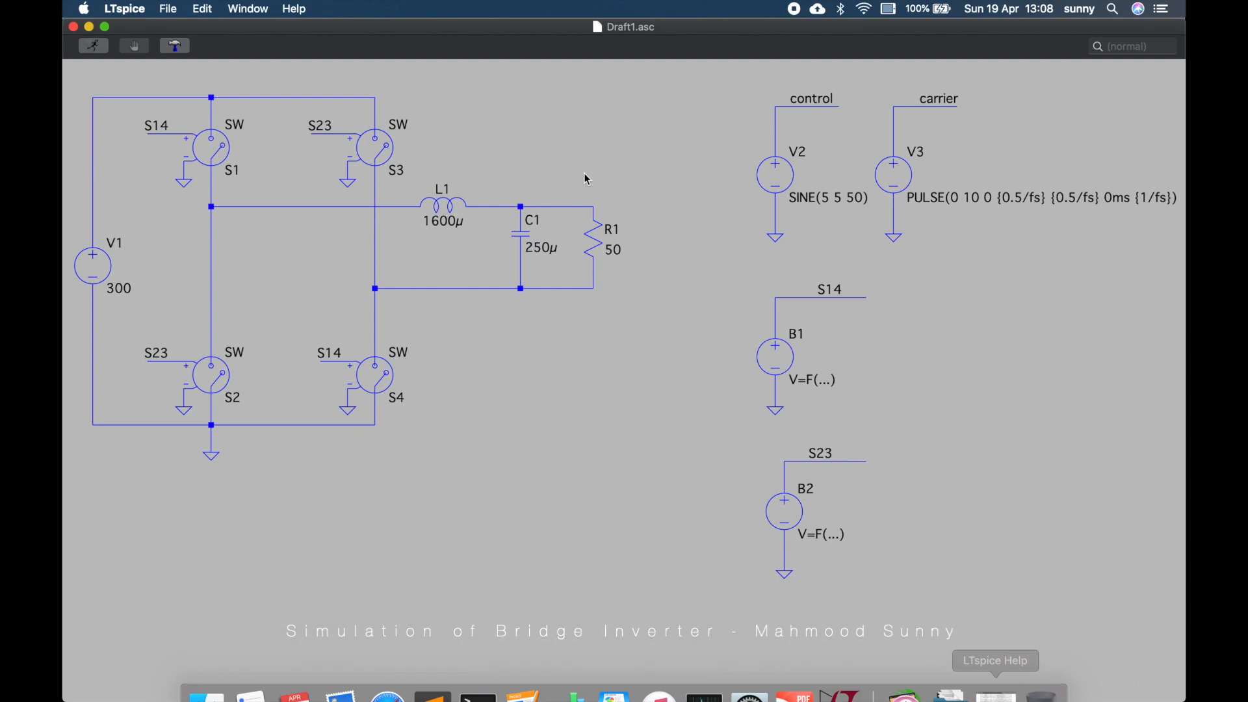
{"action": "left_click", "coordinate": [295, 10]}
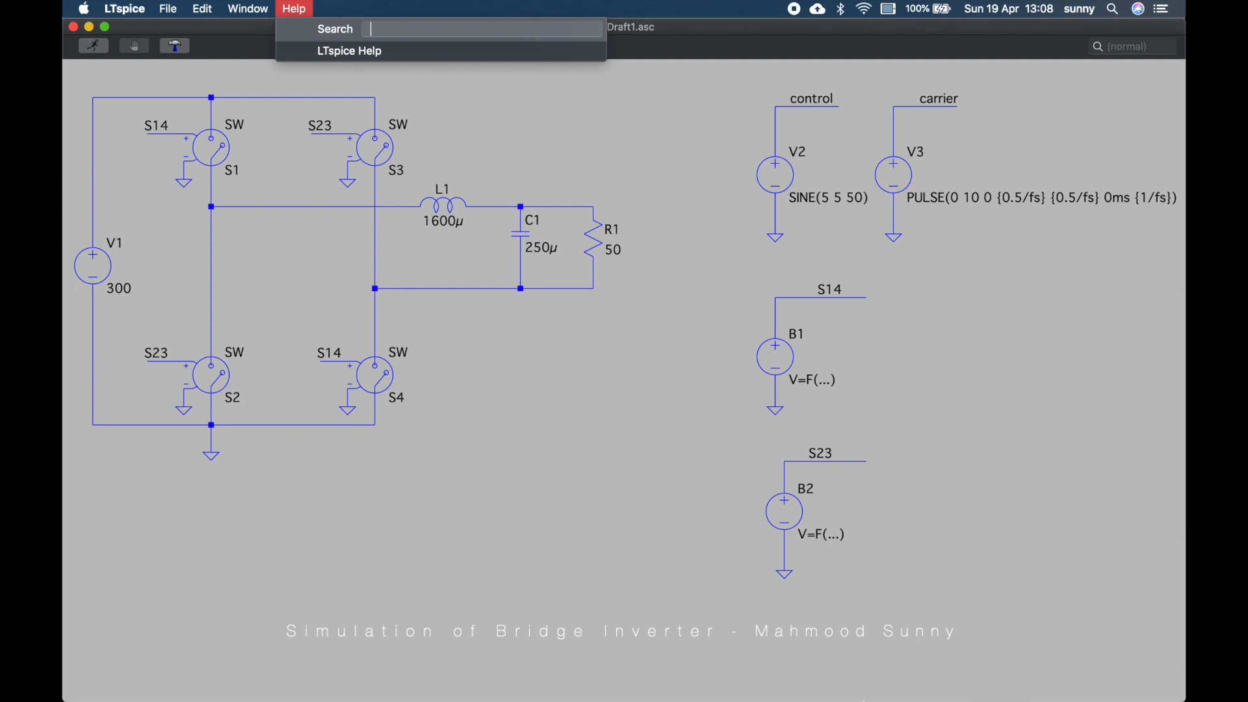
{"action": "left_click", "coordinate": [554, 340]}
{"action": "left_click", "coordinate": [265, 9]}
{"action": "mouse_move", "coordinate": [291, 8]}
{"action": "left_click", "coordinate": [316, 54]}
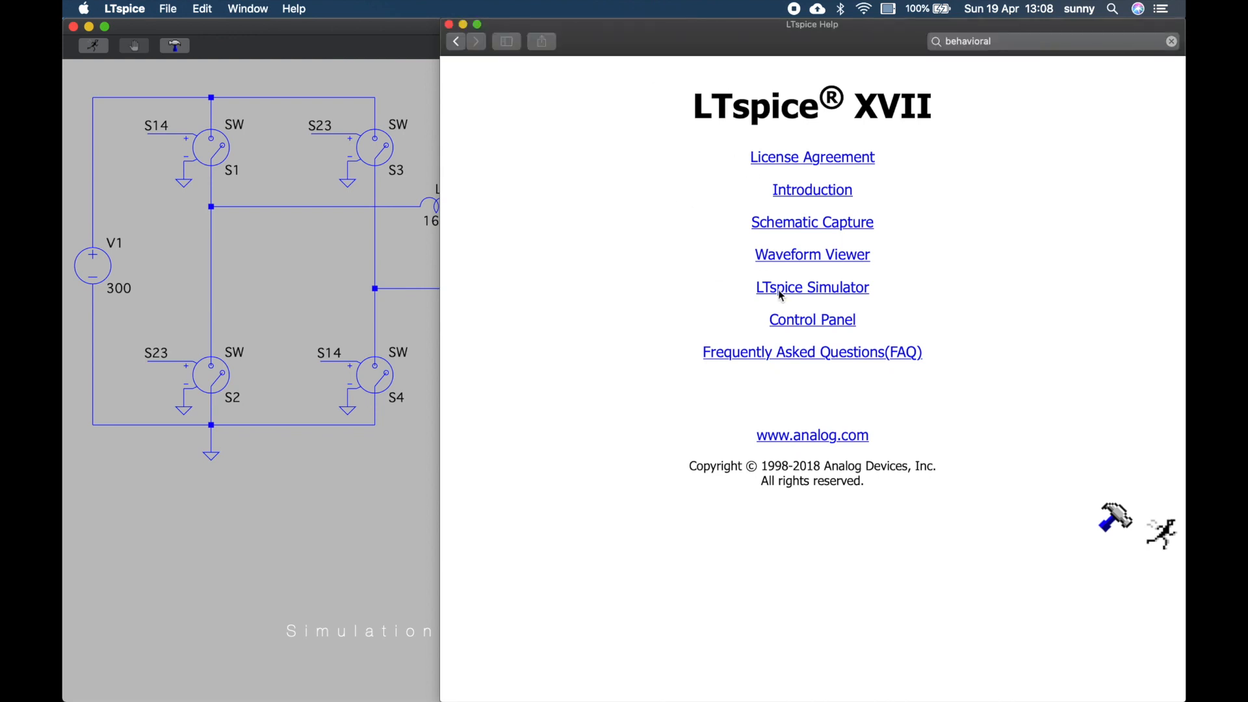
{"action": "left_click", "coordinate": [1007, 41]}
{"action": "key", "text": "Return"}
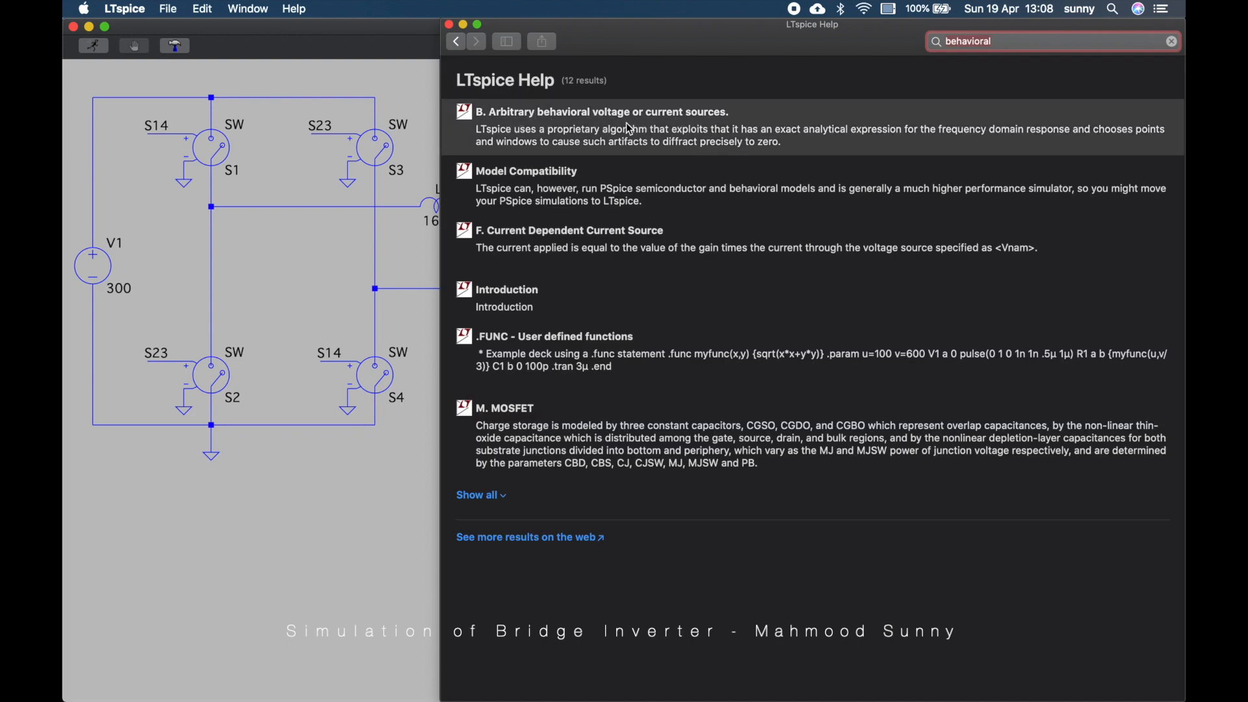
Read the arbitrary behavioral voltage source syntax, functions and operators, then close the help
{"action": "left_click", "coordinate": [654, 116]}
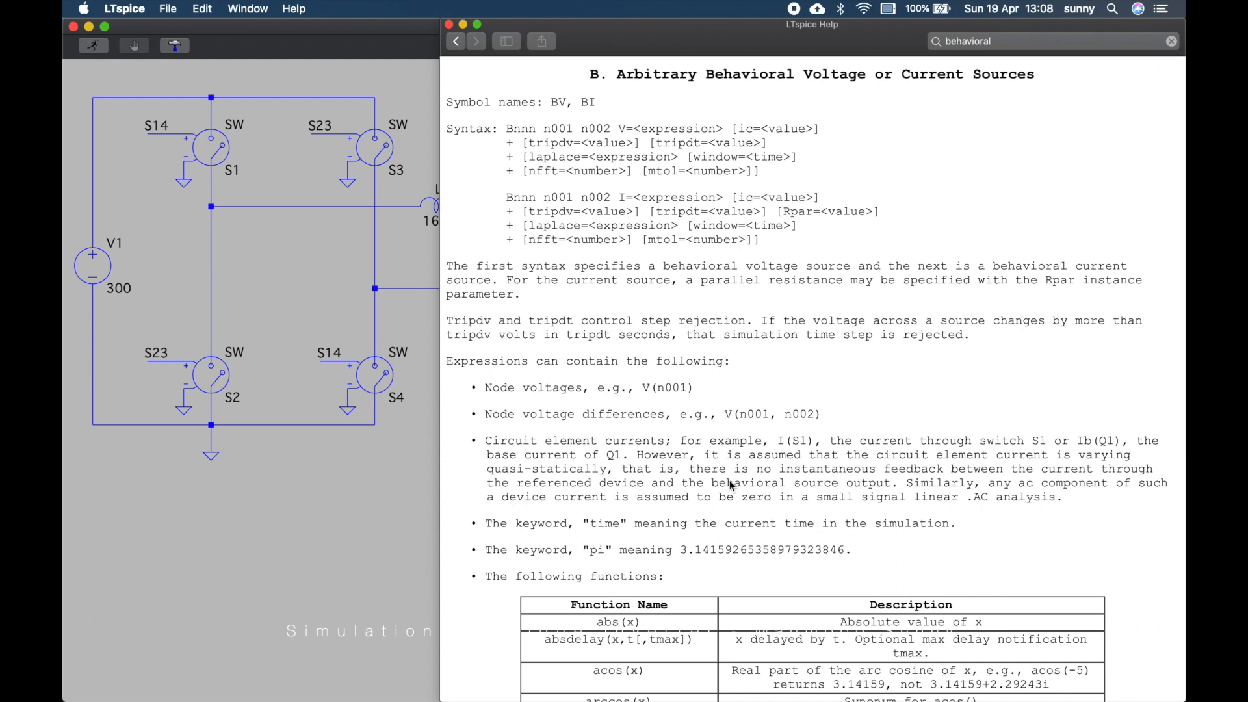
{"action": "scroll", "coordinate": [732, 487], "scroll_direction": "down", "scroll_amount": 5}
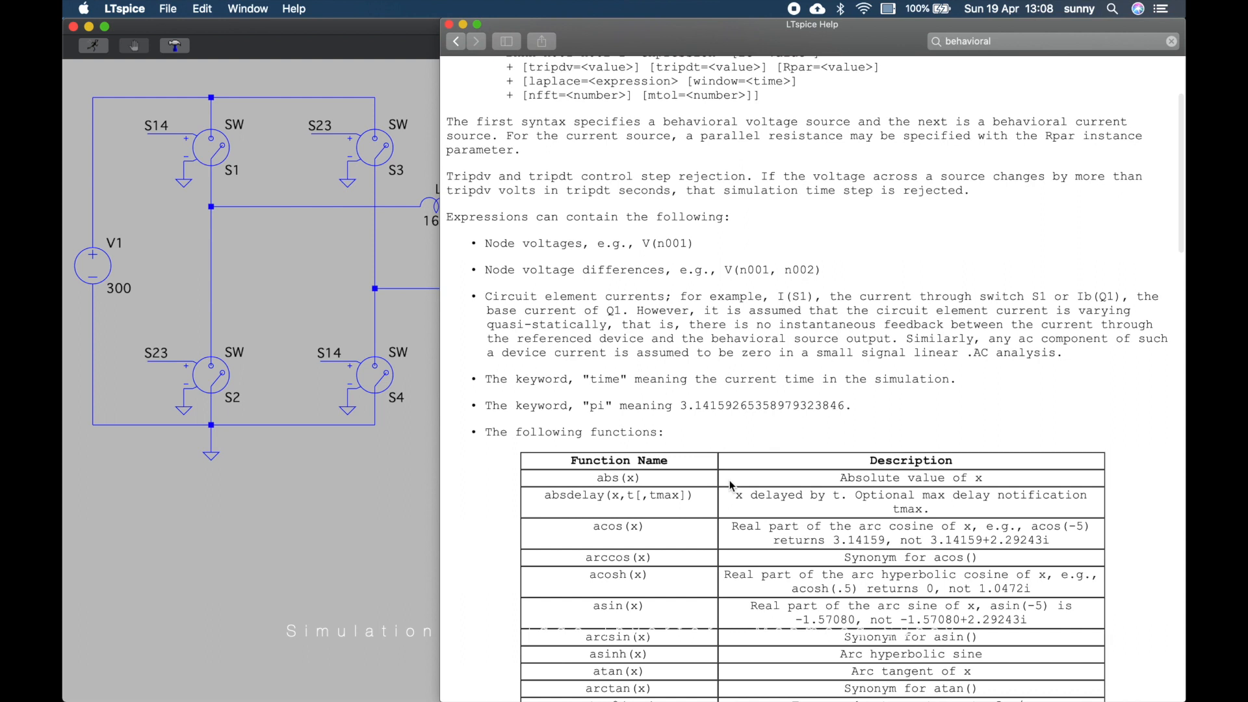
{"action": "scroll", "coordinate": [732, 487], "scroll_direction": "down", "scroll_amount": 10}
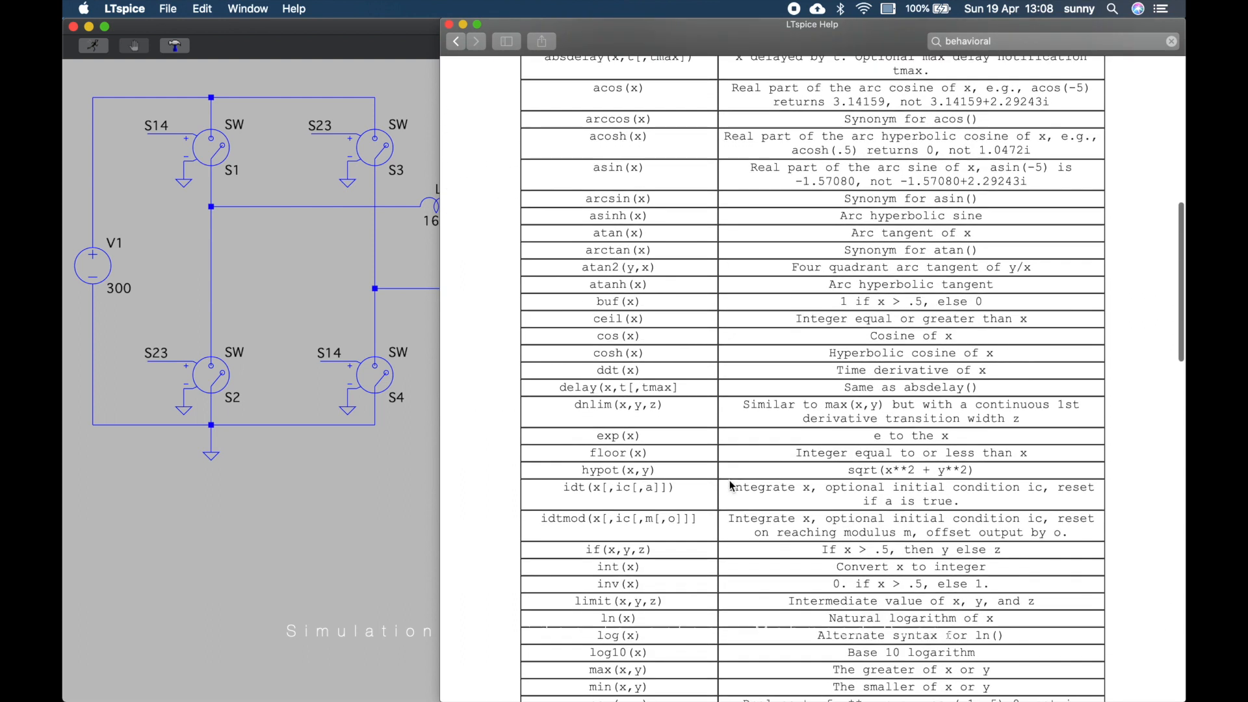
{"action": "scroll", "coordinate": [730, 481], "scroll_direction": "up", "scroll_amount": 5}
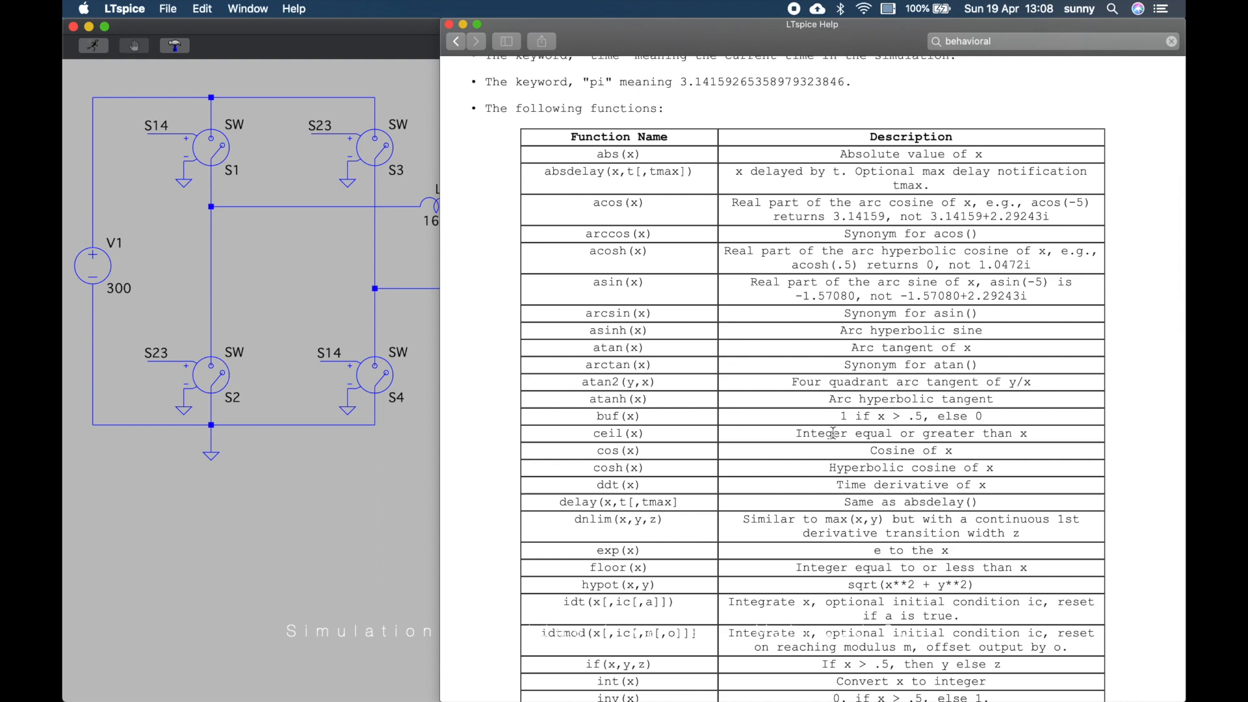
{"action": "scroll", "coordinate": [833, 433], "scroll_direction": "down", "scroll_amount": 15}
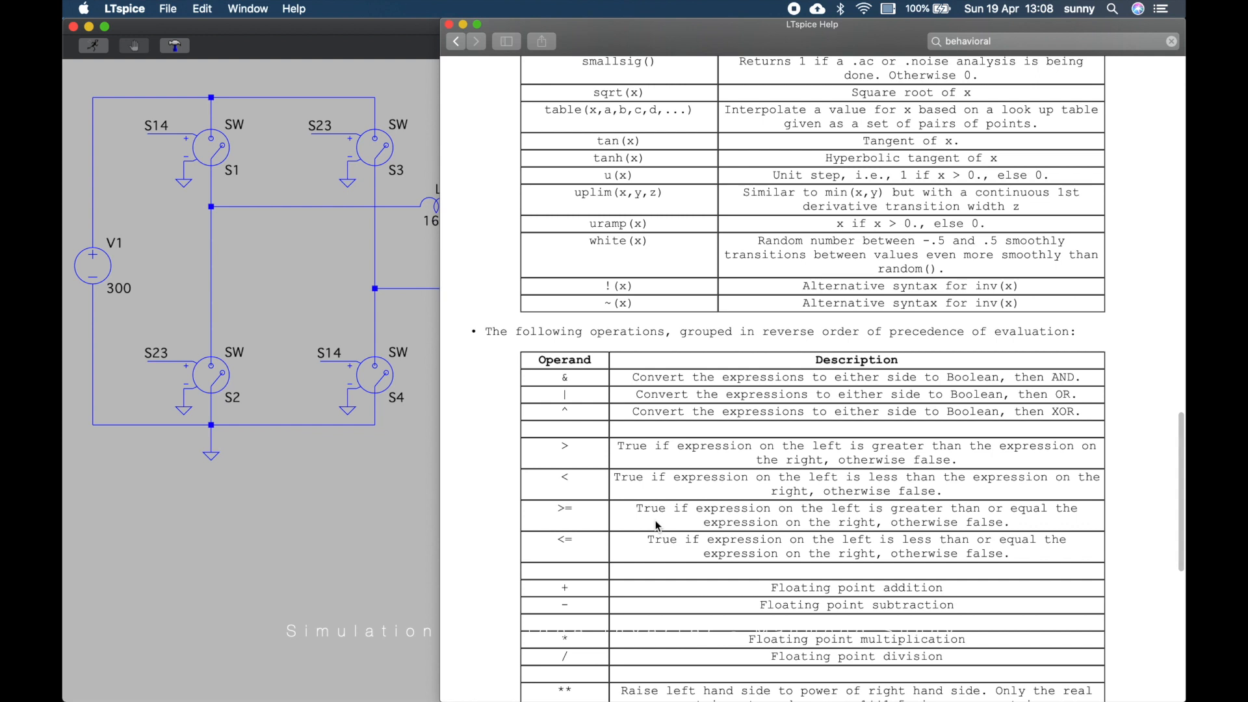
{"action": "scroll", "coordinate": [655, 520], "scroll_direction": "down", "scroll_amount": 3}
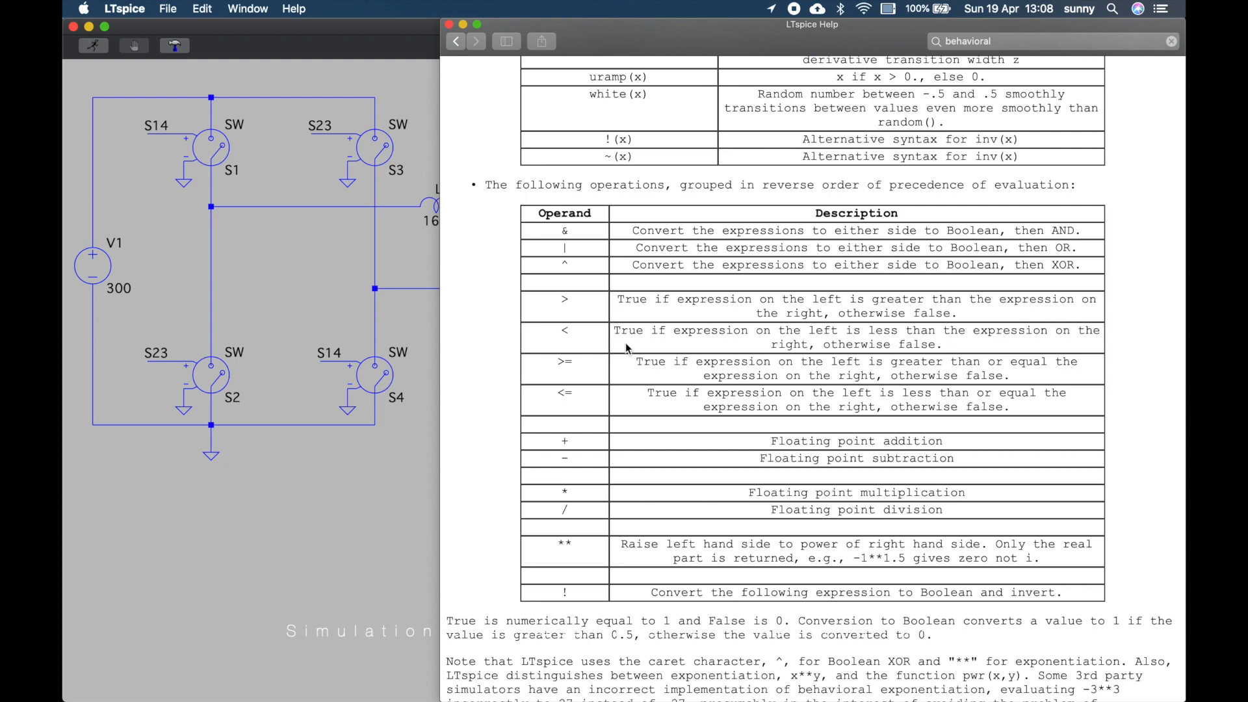
{"action": "scroll", "coordinate": [778, 304], "scroll_direction": "up", "scroll_amount": 3}
{"action": "scroll", "coordinate": [778, 304], "scroll_direction": "up", "scroll_amount": 10}
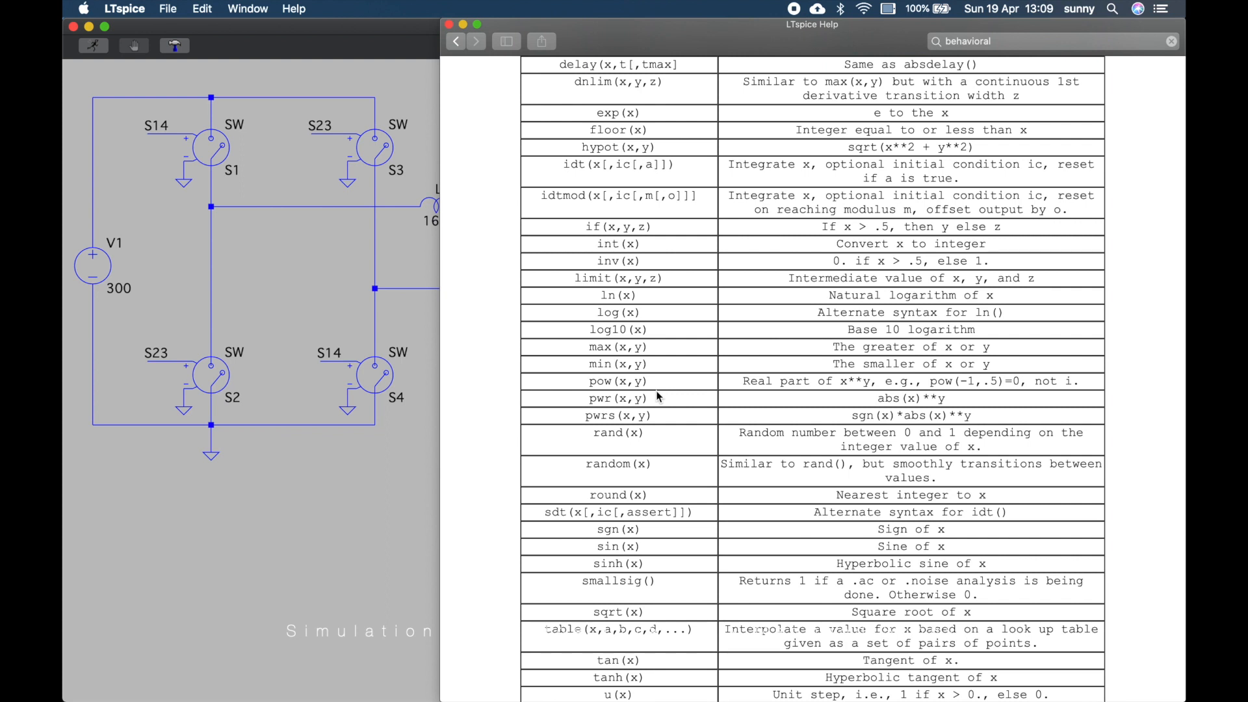
{"action": "left_click", "coordinate": [464, 25]}
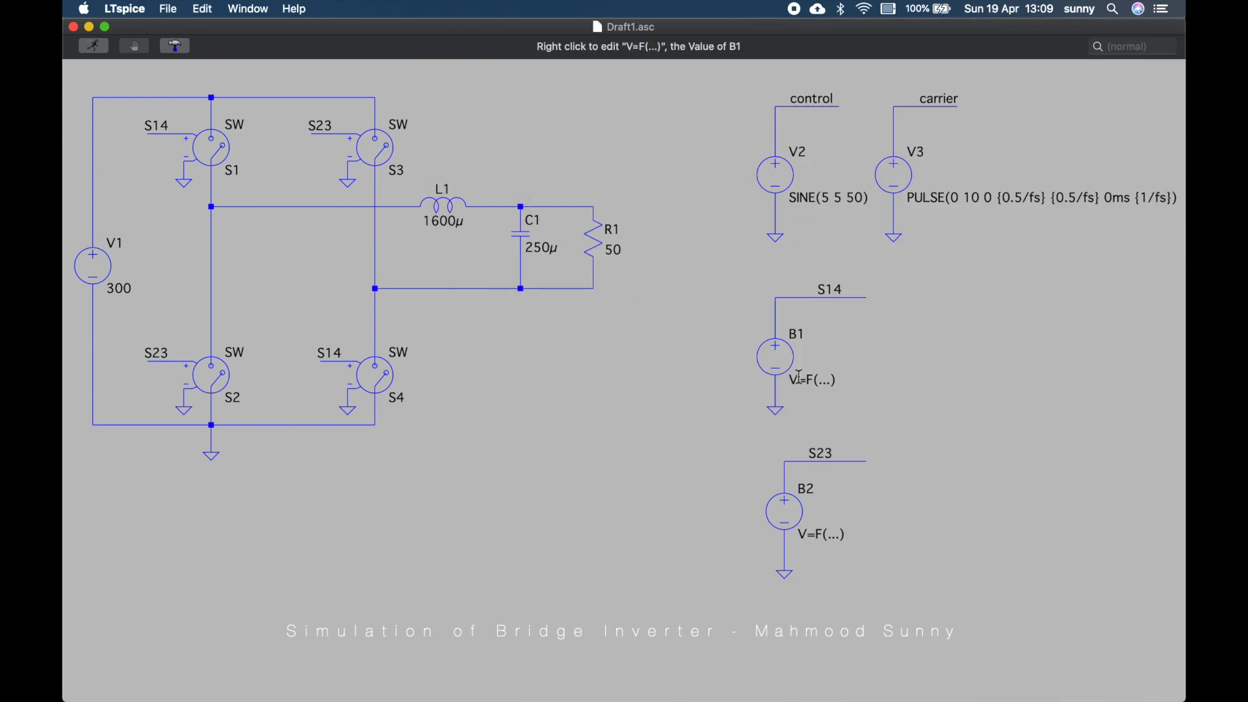
Set B1's value to v=if(v(control)>=v(carrier),10,0)
{"action": "right_click", "coordinate": [790, 361]}
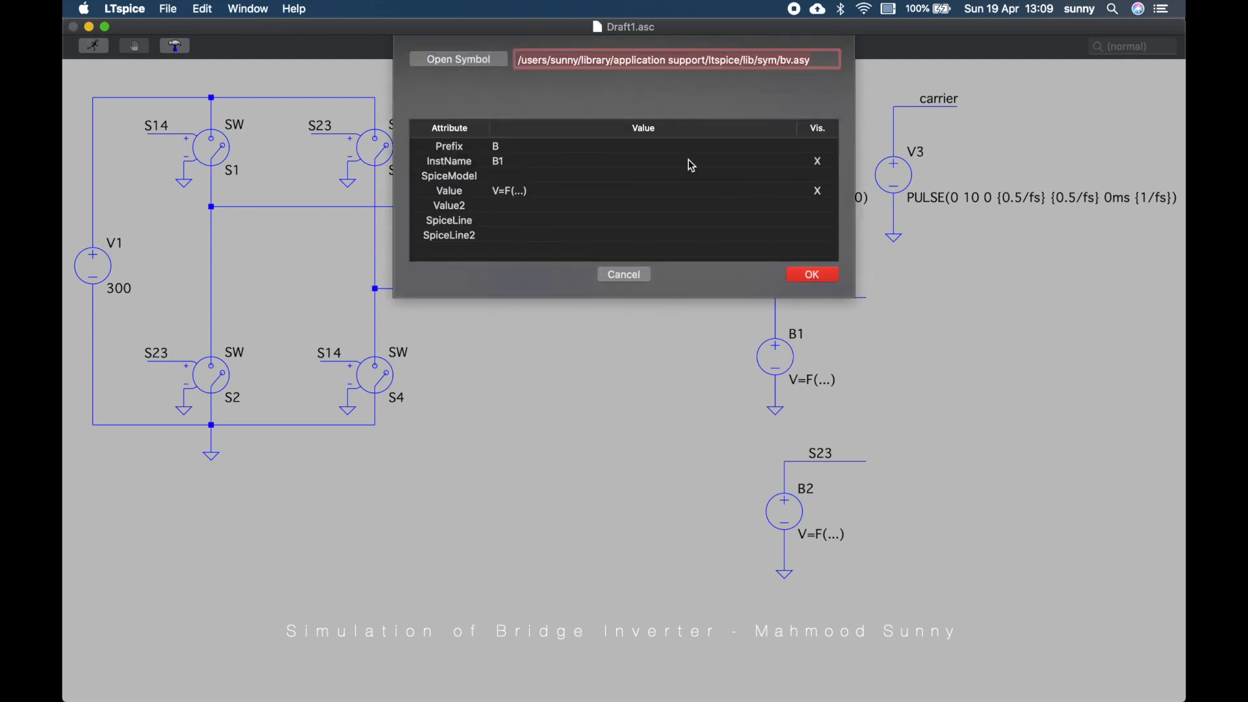
{"action": "left_click", "coordinate": [637, 276]}
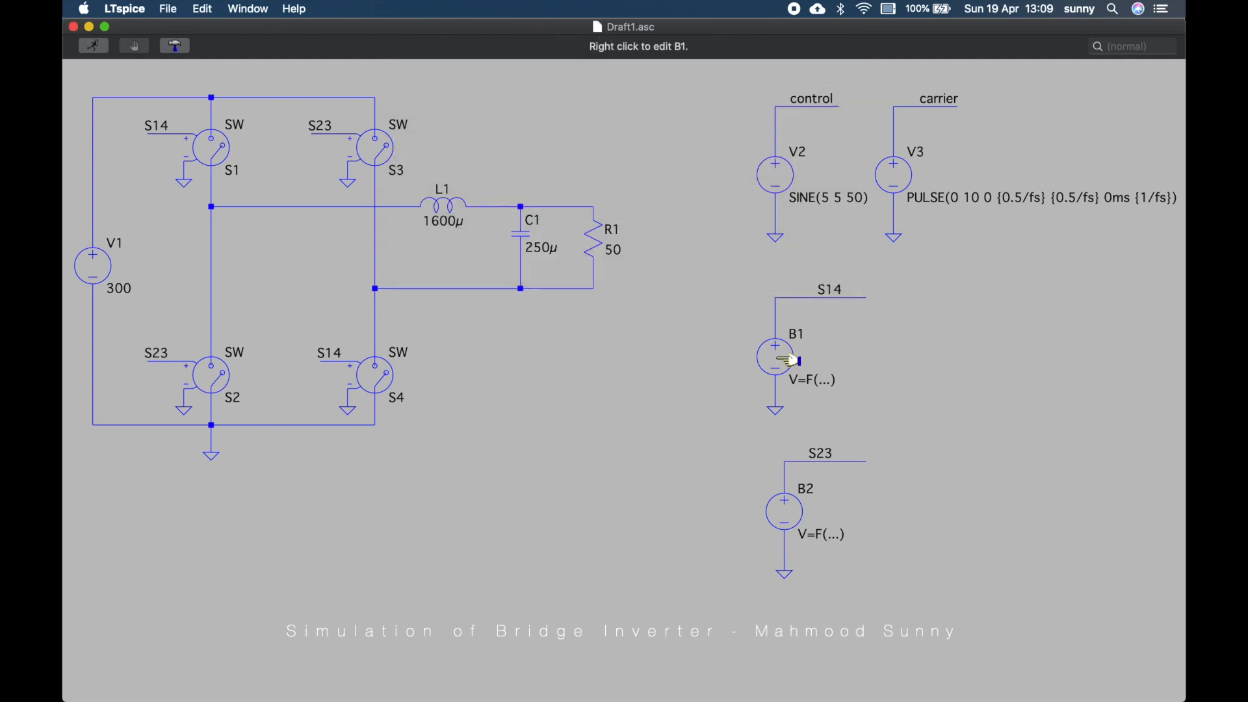
{"action": "right_click", "coordinate": [816, 382]}
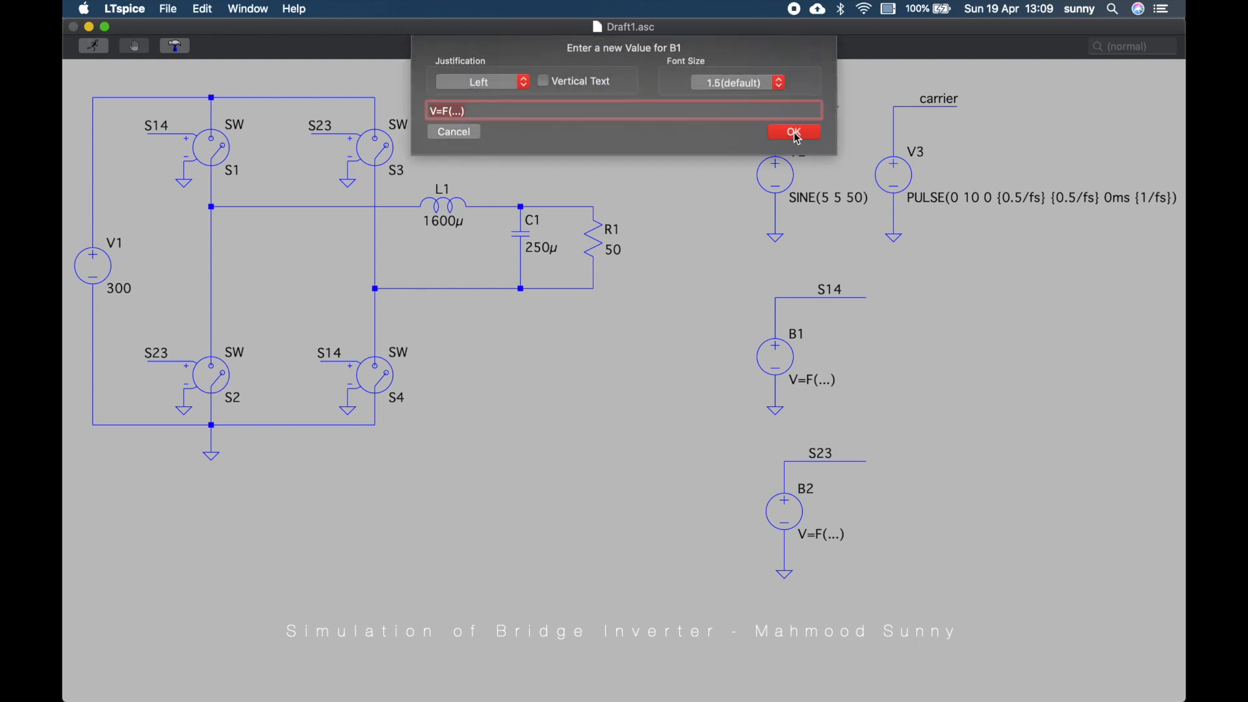
{"action": "type", "text": "v="}
{"action": "type", "text": "if(v("}
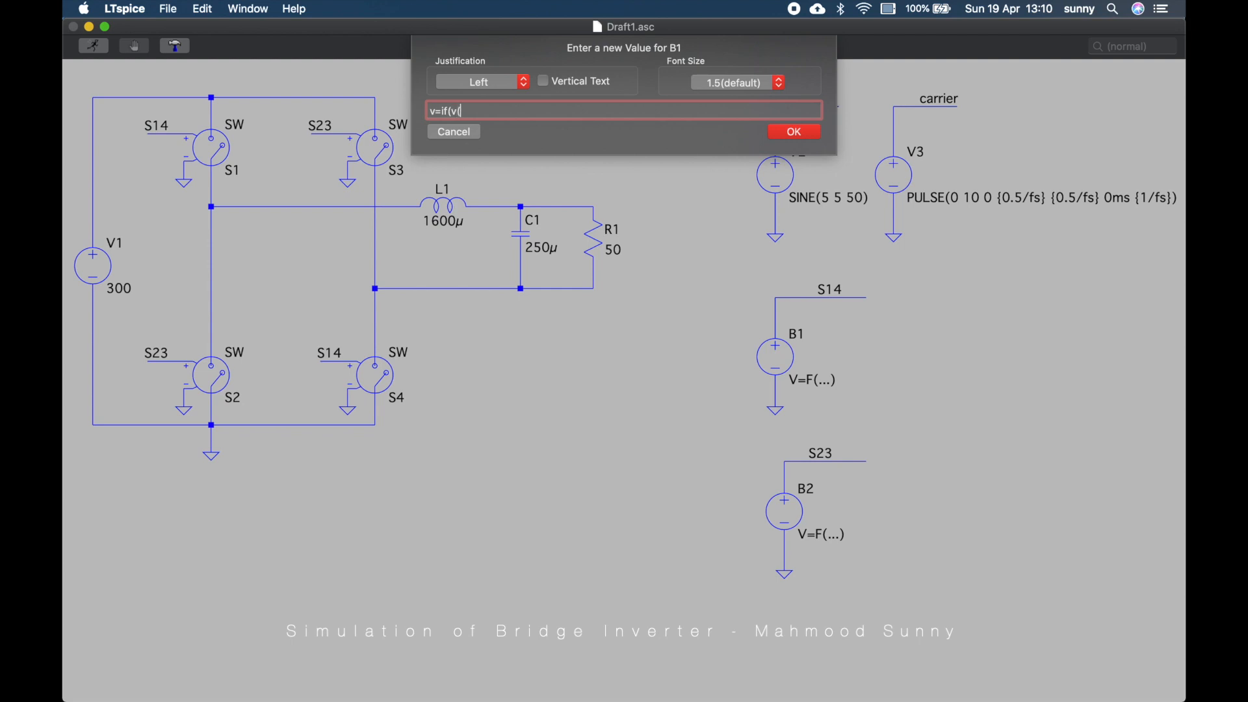
{"action": "type", "text": "control)>=v(carrier),"}
{"action": "type", "text": "10"}
{"action": "type", "text": ",0)"}
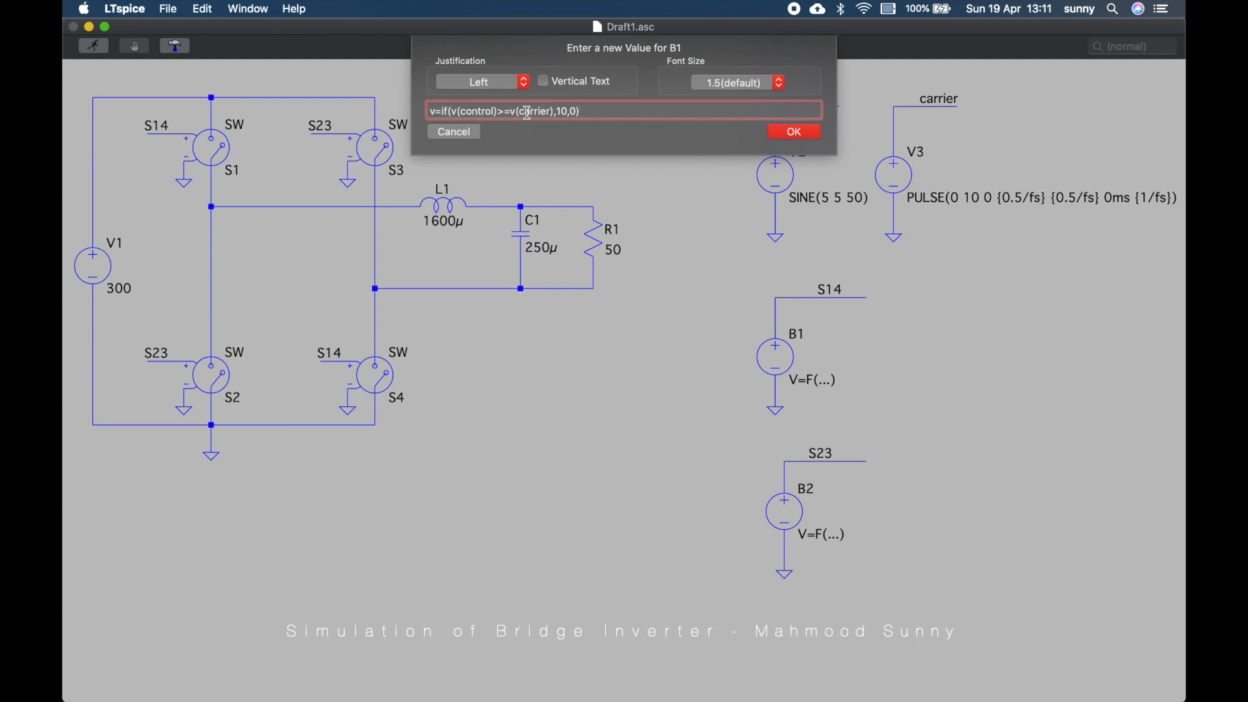
{"action": "left_click", "coordinate": [793, 132]}
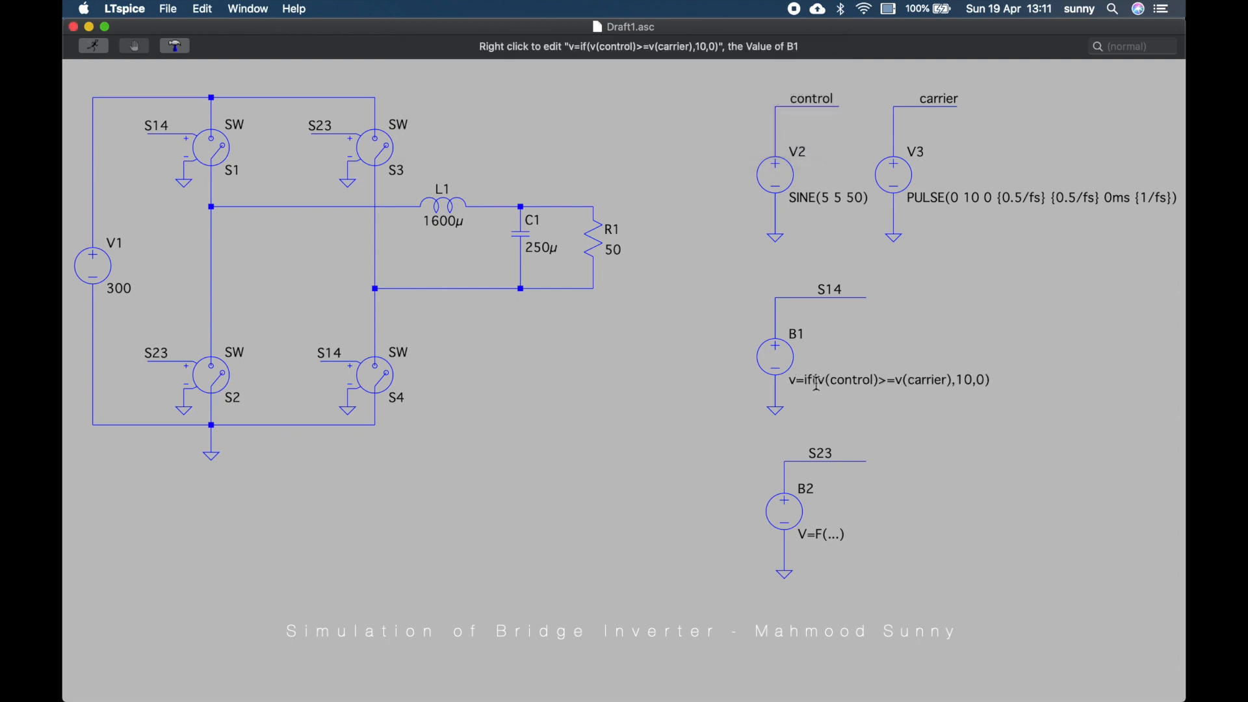
Set B2's value to v=if(v(control)<v(carrier),10,0)
{"action": "right_click", "coordinate": [820, 536]}
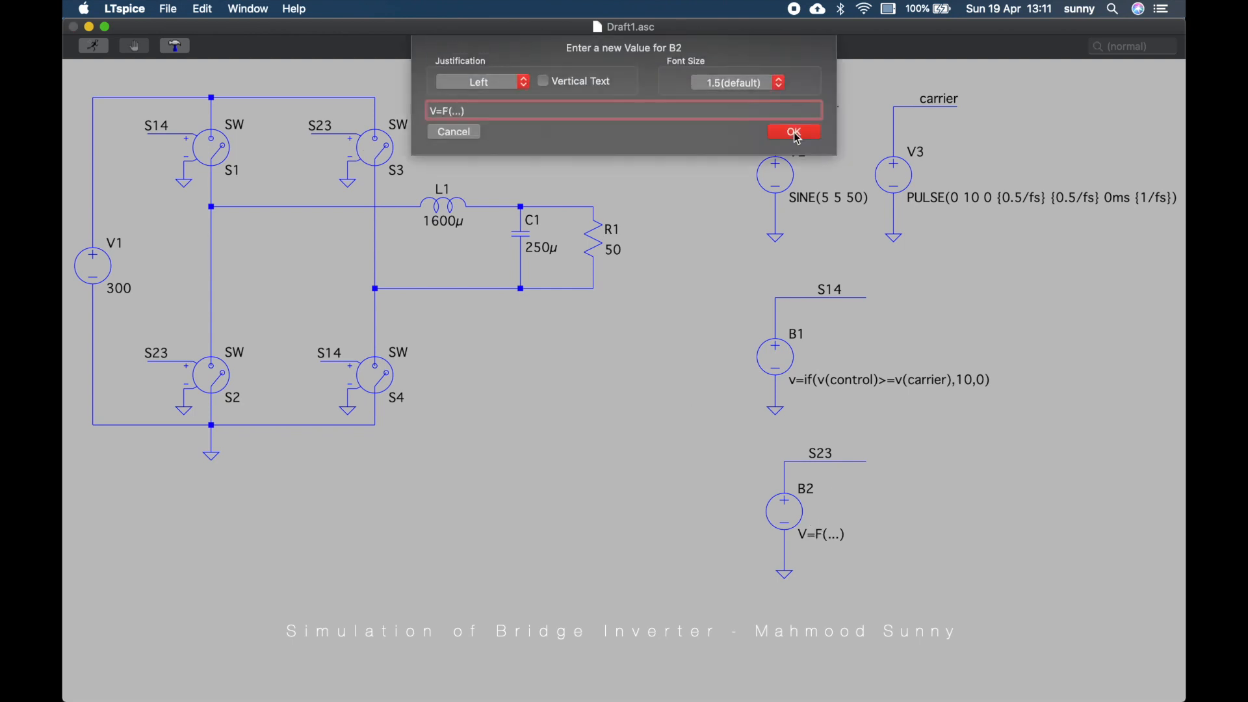
{"action": "key", "text": "BackSpace"}
{"action": "key", "text": "BackSpace"}
{"action": "key", "text": "BackSpace"}
{"action": "key", "text": "BackSpace"}
{"action": "key", "text": "BackSpace"}
{"action": "key", "text": "BackSpace"}
{"action": "key", "text": "BackSpace"}
{"action": "key", "text": "BackSpace"}
{"action": "type", "text": "c"}
{"action": "key", "text": "BackSpace"}
{"action": "type", "text": "v="}
{"action": "type", "text": "if"}
{"action": "type", "text": "(v"}
{"action": "type", "text": "("}
{"action": "type", "text": "control"}
{"action": "type", "text": ")>"}
{"action": "key", "text": "BackSpace"}
{"action": "type", "text": "<v(carrier),10"}
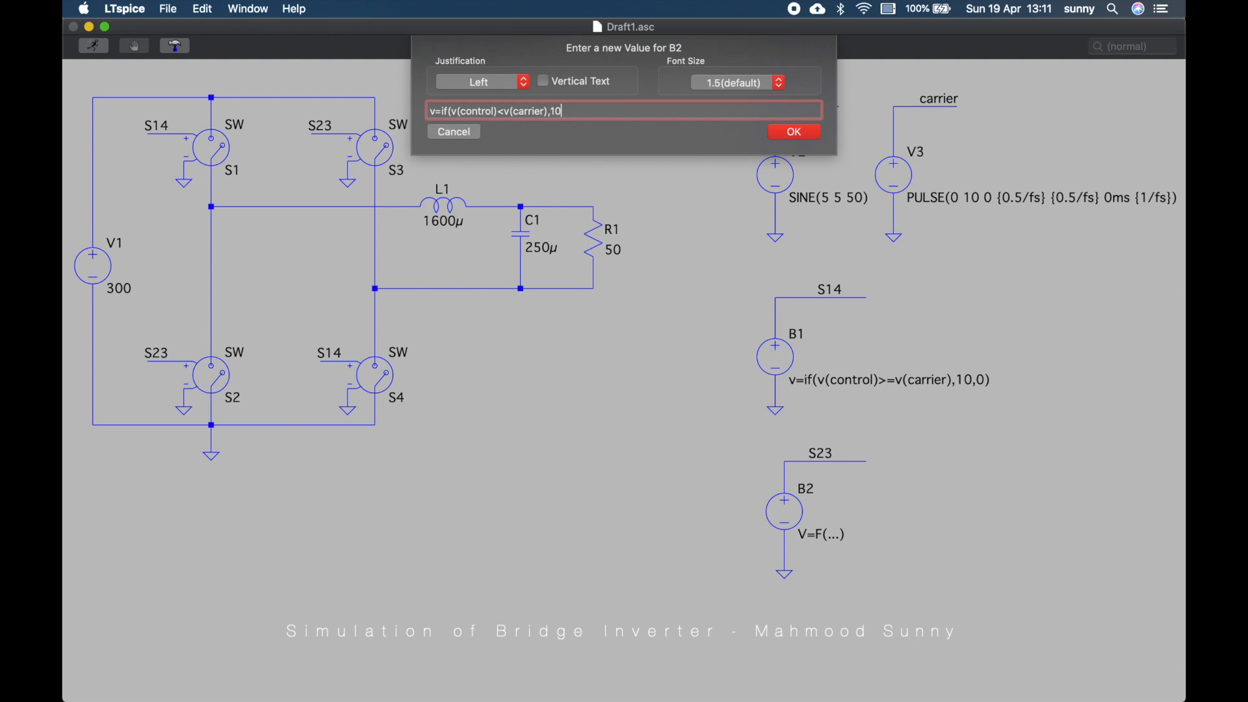
{"action": "type", "text": ",0)"}
{"action": "left_click", "coordinate": [785, 135]}
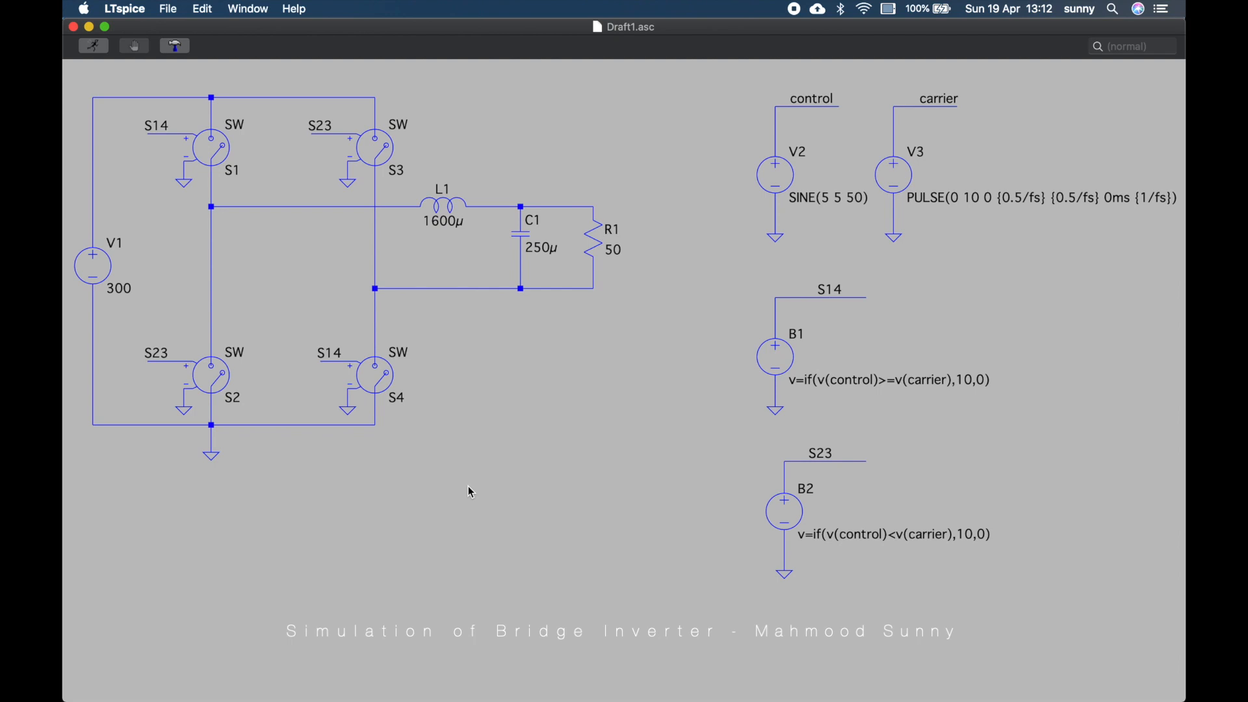
Place a SPICE directive .param fs=5000 below the bridge
{"action": "key", "text": "s"}
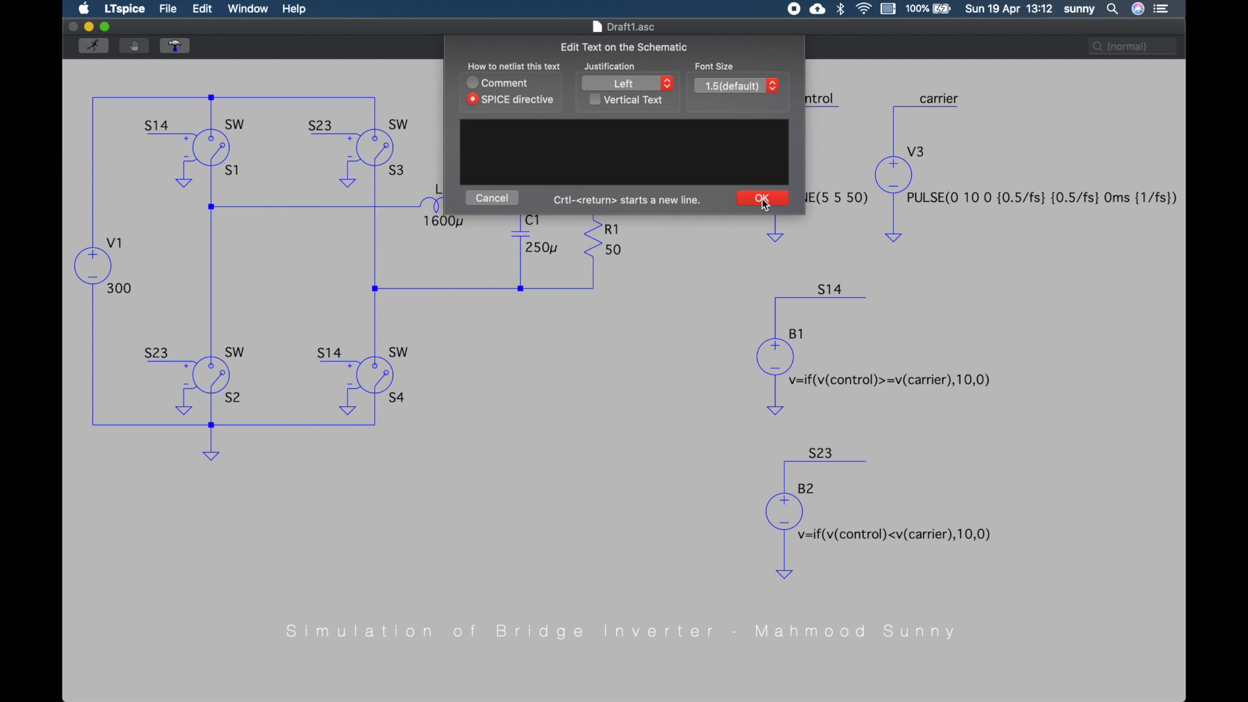
{"action": "type", "text": ".param fs=5000"}
{"action": "key", "text": "Return"}
{"action": "key", "text": "Return"}
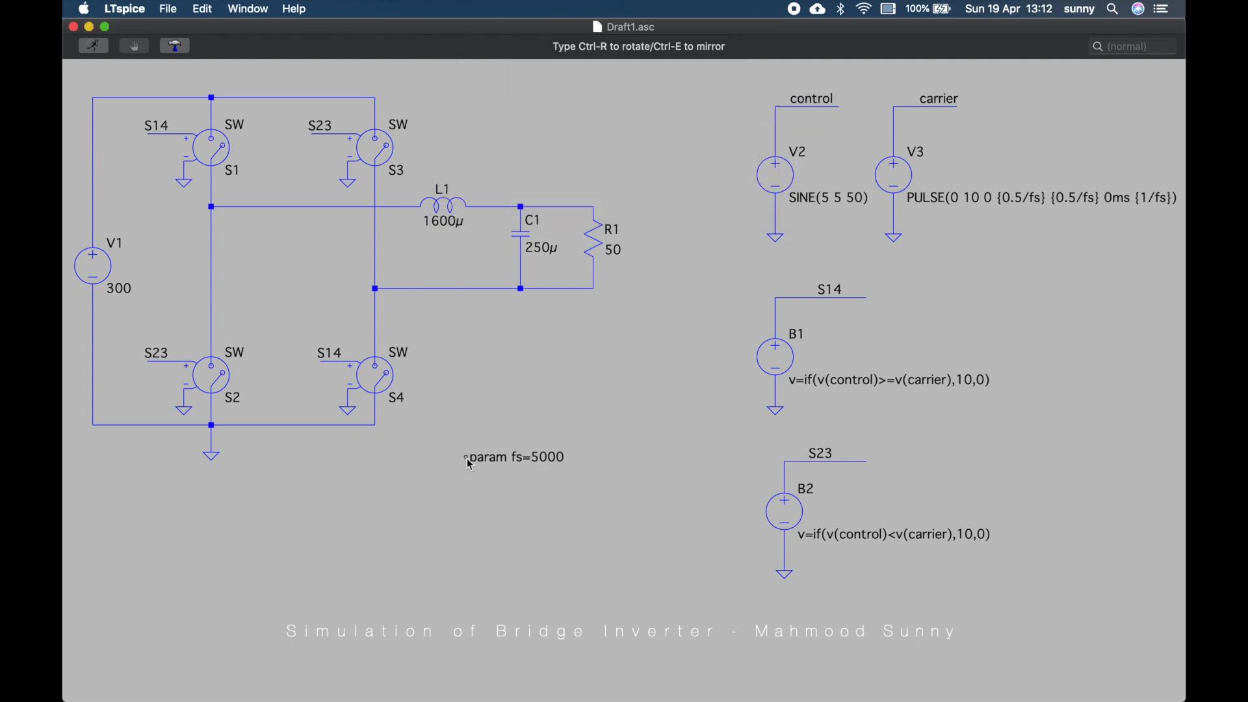
{"action": "left_click", "coordinate": [471, 465]}
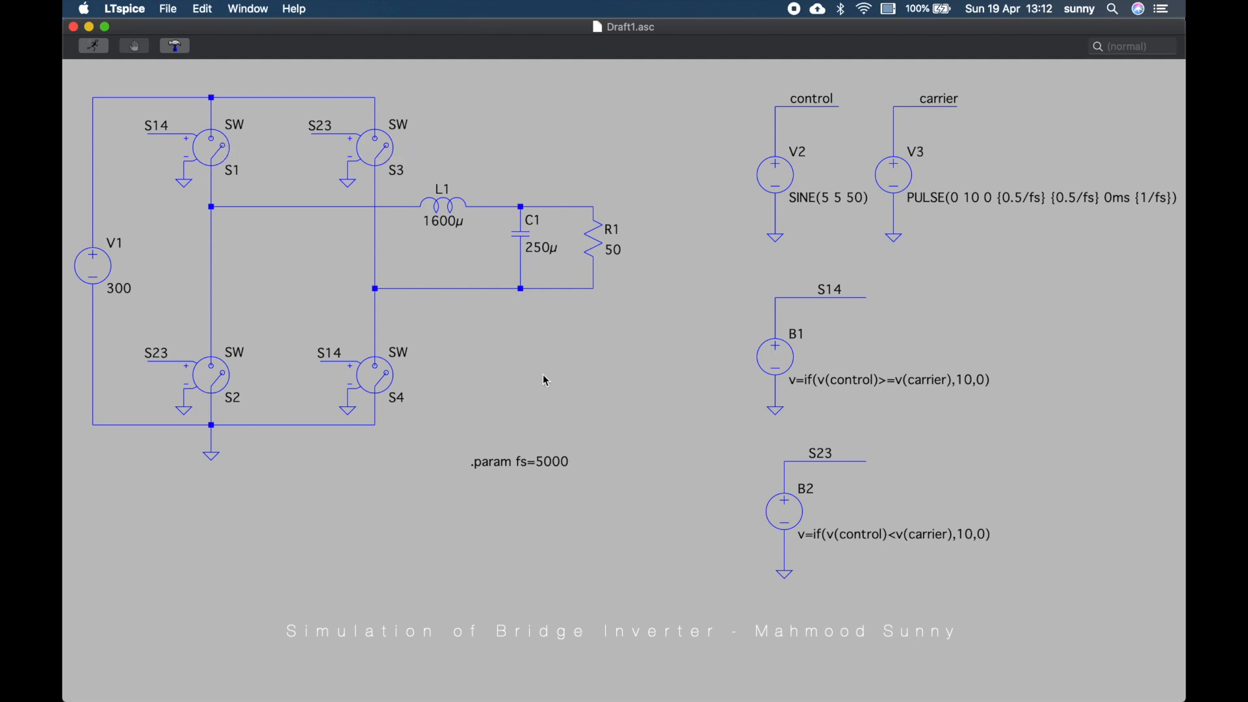
Place a SPICE directive .model sw sw(ron=1m roff=1meg vt=5) under the parameter line
{"action": "type", "text": "s"}
{"action": "type", "text": ".model "}
{"action": "type", "text": "sw"}
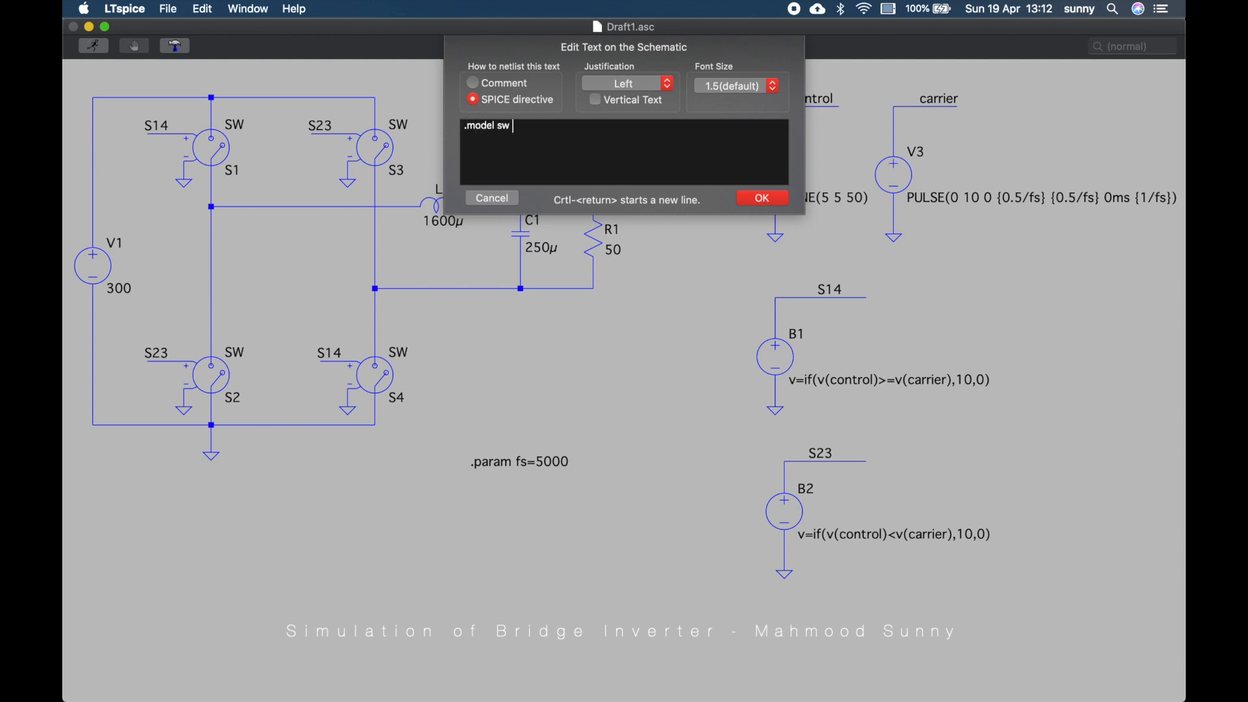
{"action": "type", "text": " sw(ron=1m roff=1meg vt="}
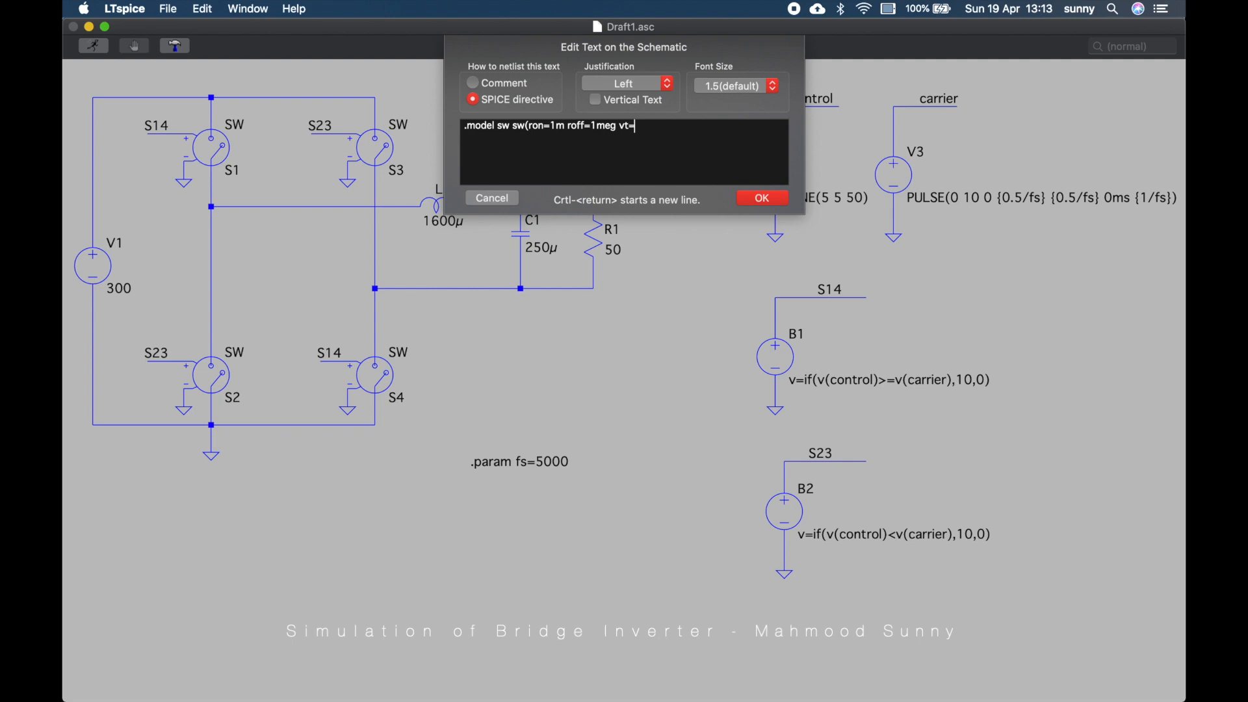
{"action": "type", "text": "5)"}
{"action": "left_click", "coordinate": [761, 200]}
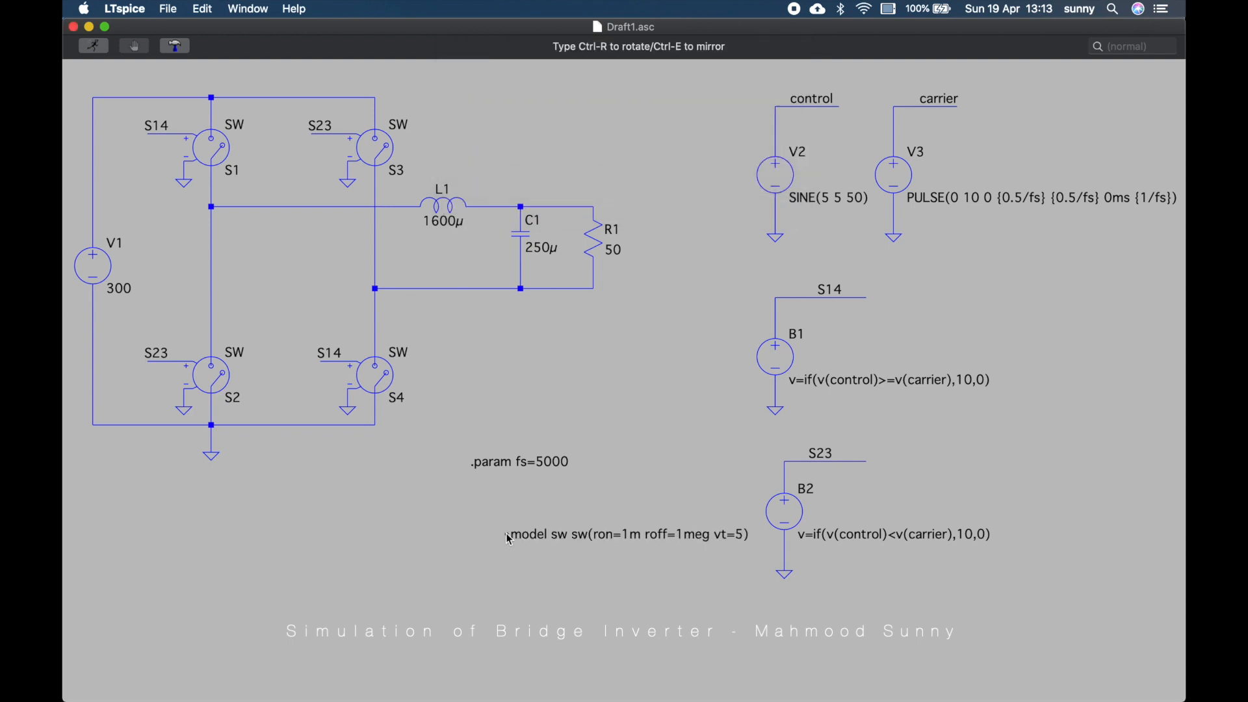
{"action": "left_click", "coordinate": [475, 499]}
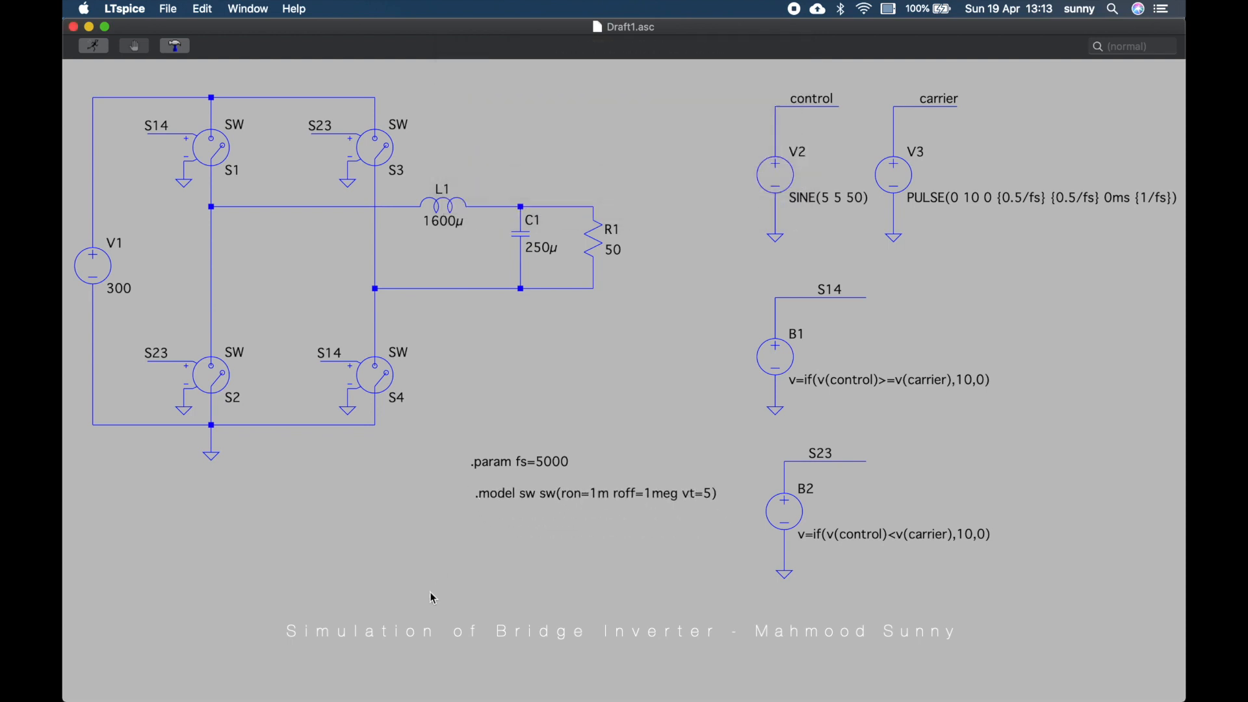
Place a transient analysis directive .tran 200ms below the switch model
{"action": "key", "text": "s"}
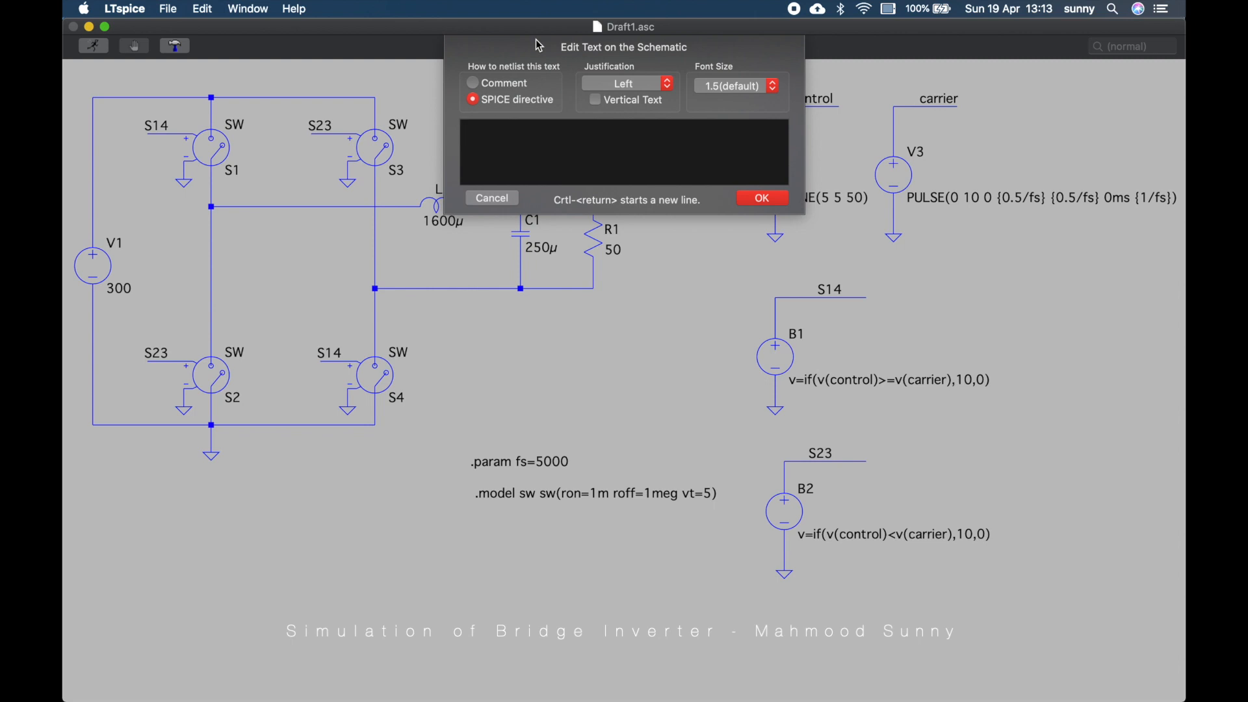
{"action": "type", "text": ".tran 200ms"}
{"action": "key", "text": "Return"}
{"action": "key", "text": "Return"}
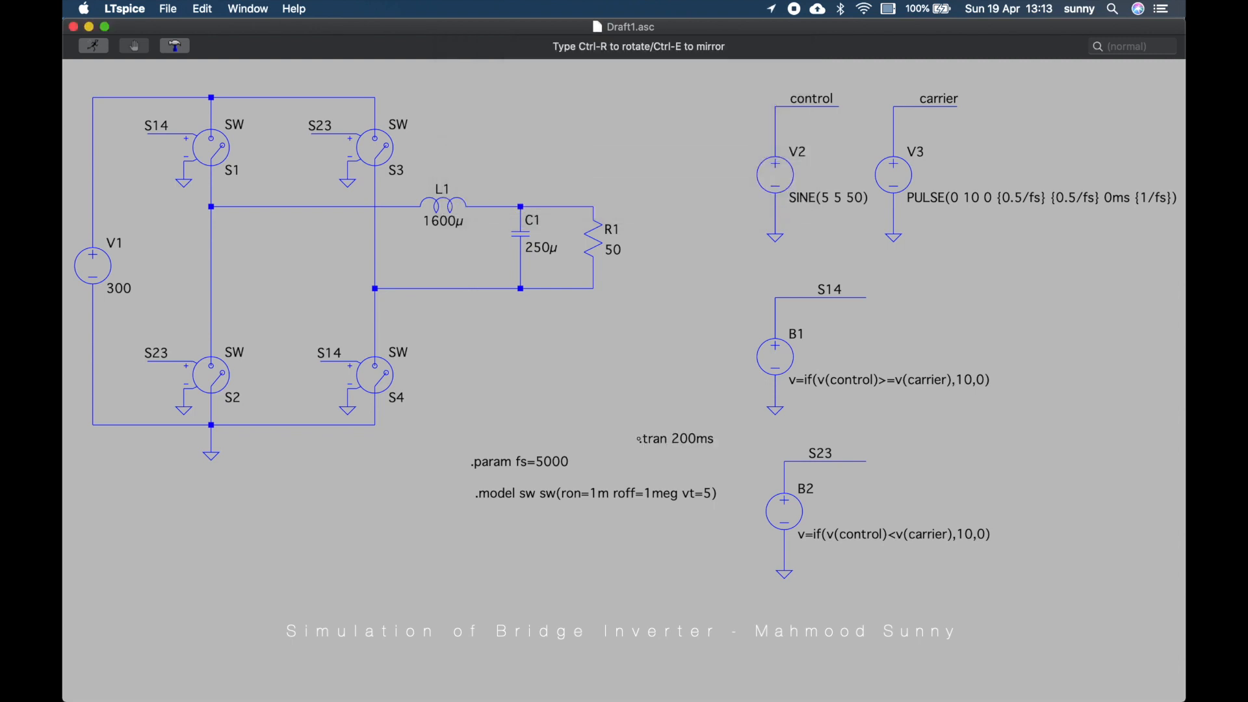
{"action": "left_click", "coordinate": [478, 539]}
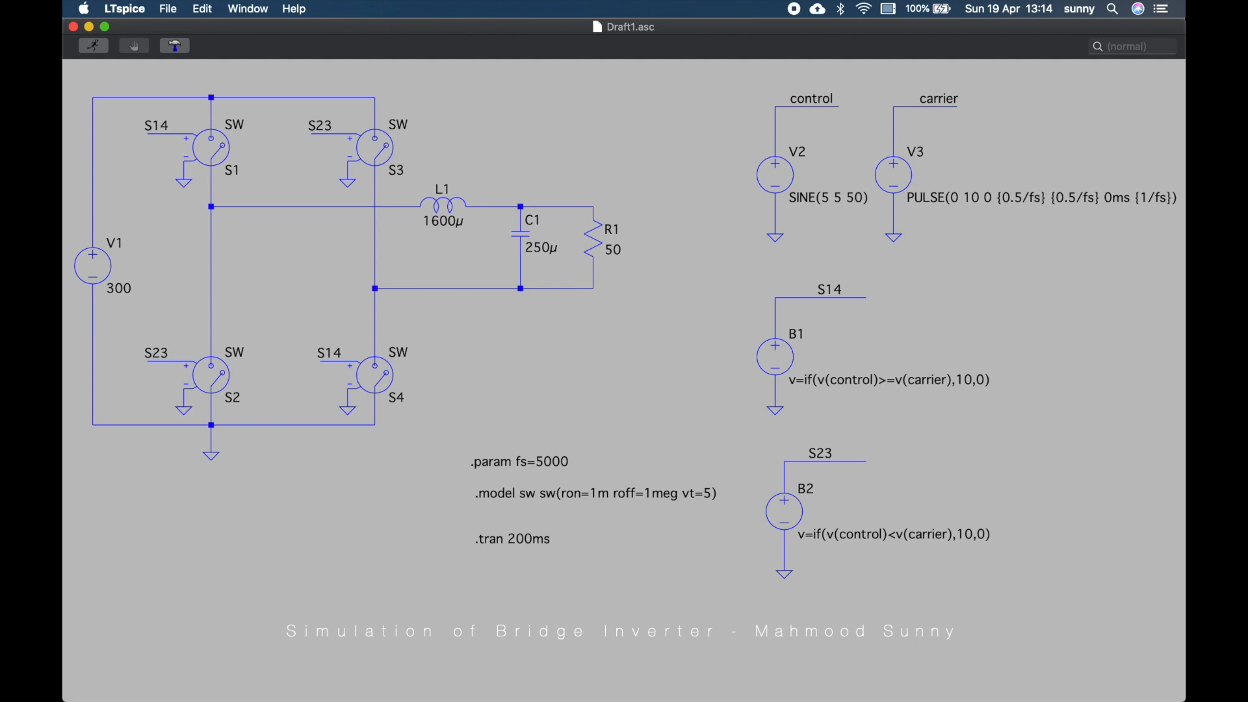
Run the simulation, maximize the waveform window, and plot the control and carrier voltages
{"action": "left_click", "coordinate": [94, 45]}
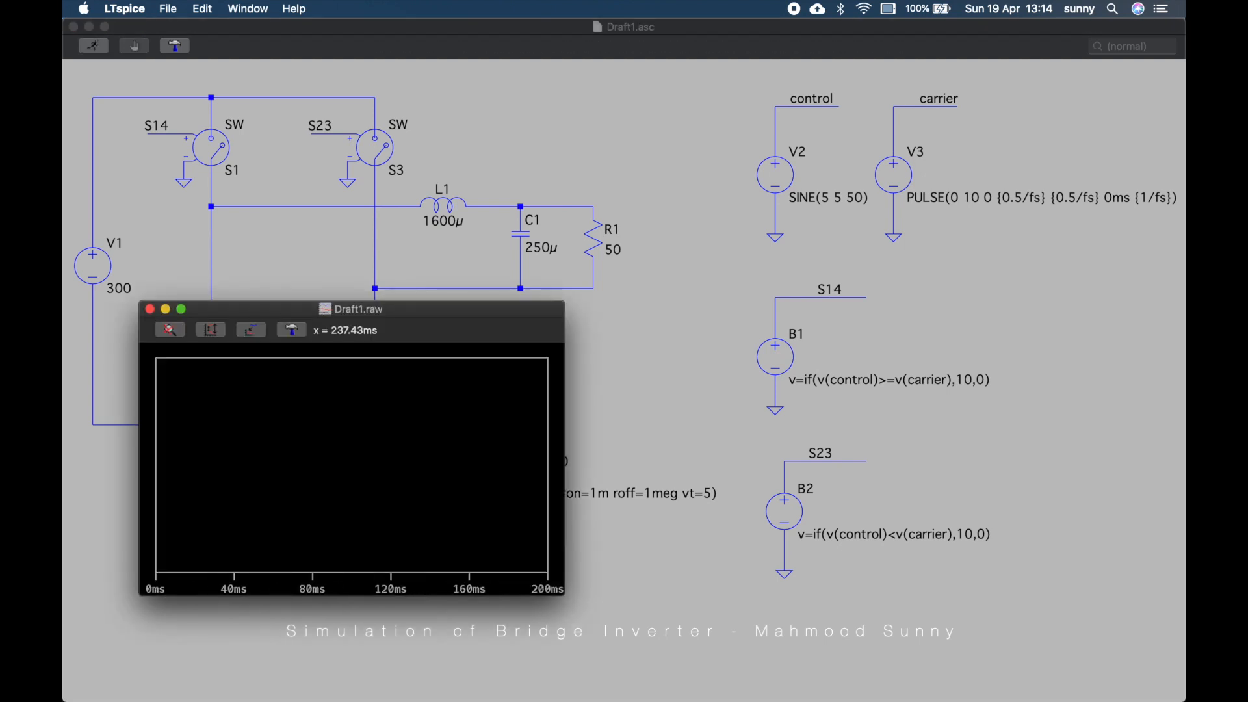
{"action": "double_click", "coordinate": [468, 310]}
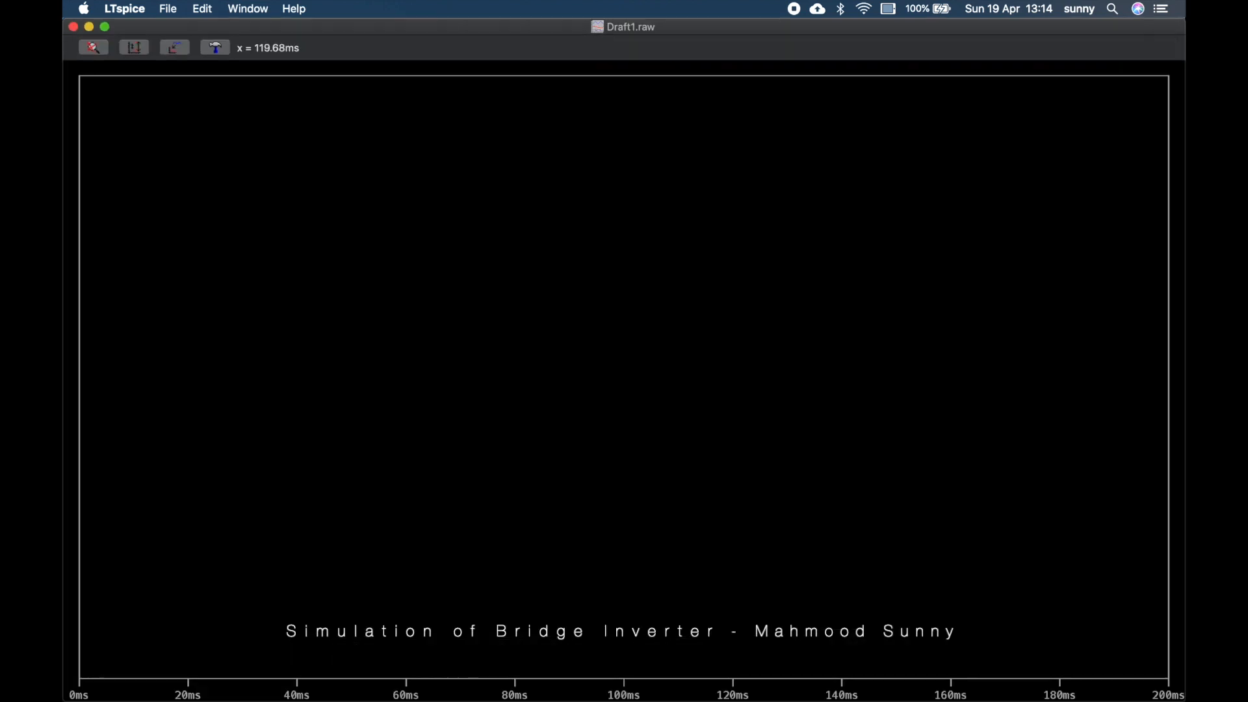
{"action": "key", "text": "super+grave"}
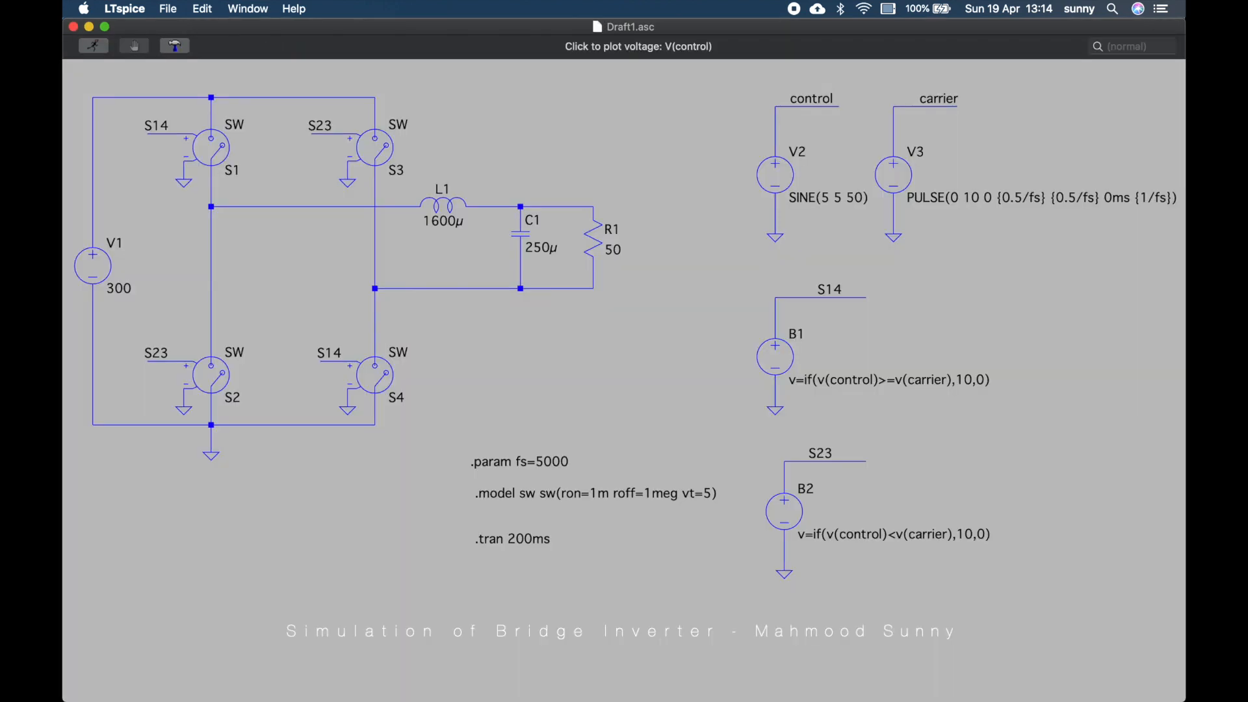
{"action": "left_click", "coordinate": [777, 130]}
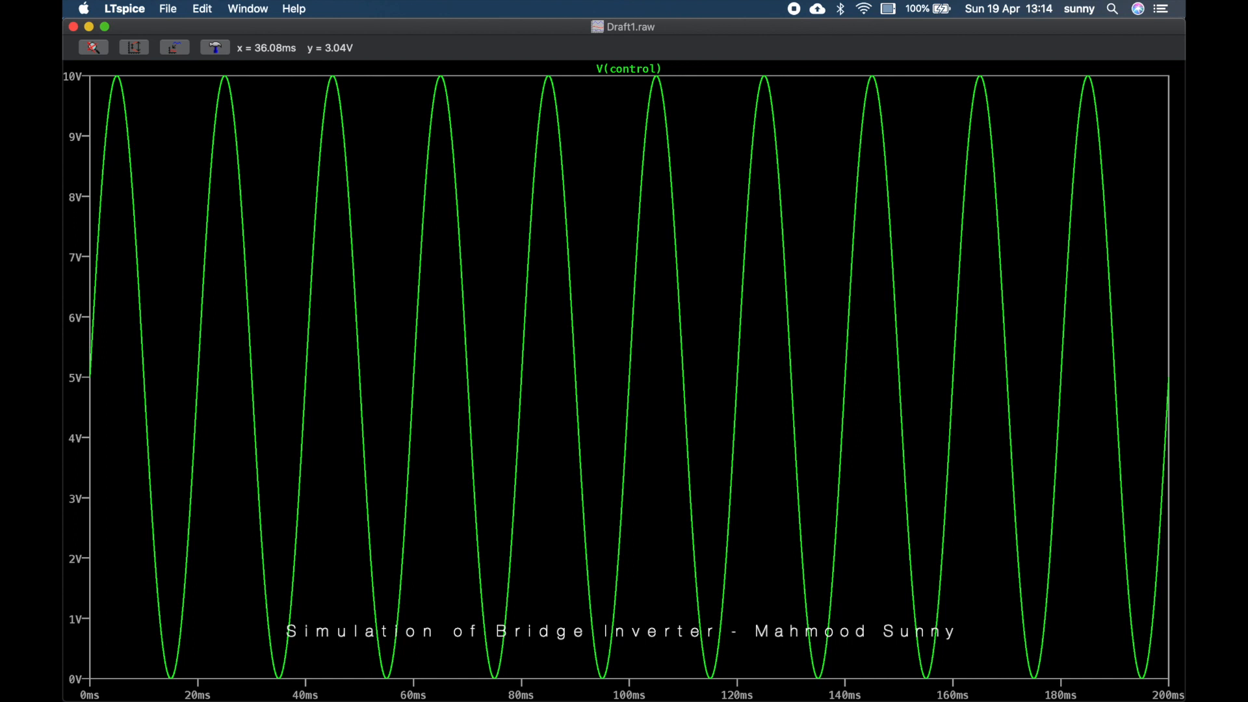
{"action": "key", "text": "super+grave"}
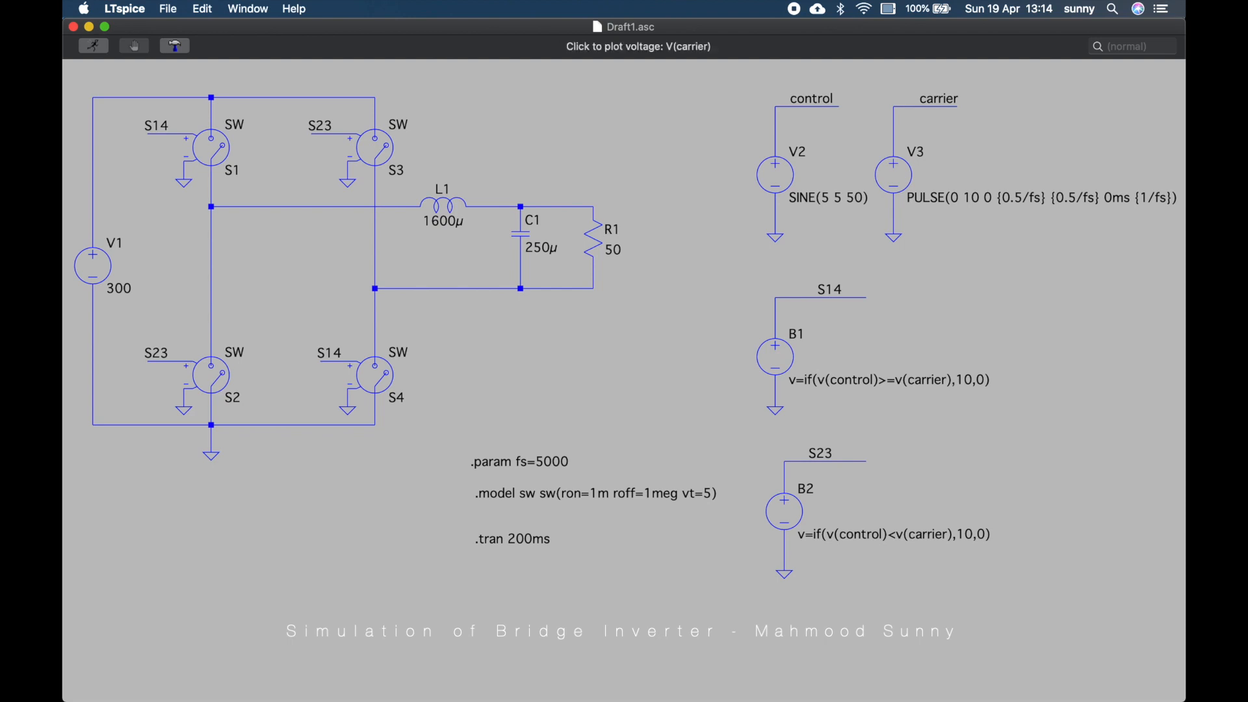
{"action": "left_click", "coordinate": [896, 133]}
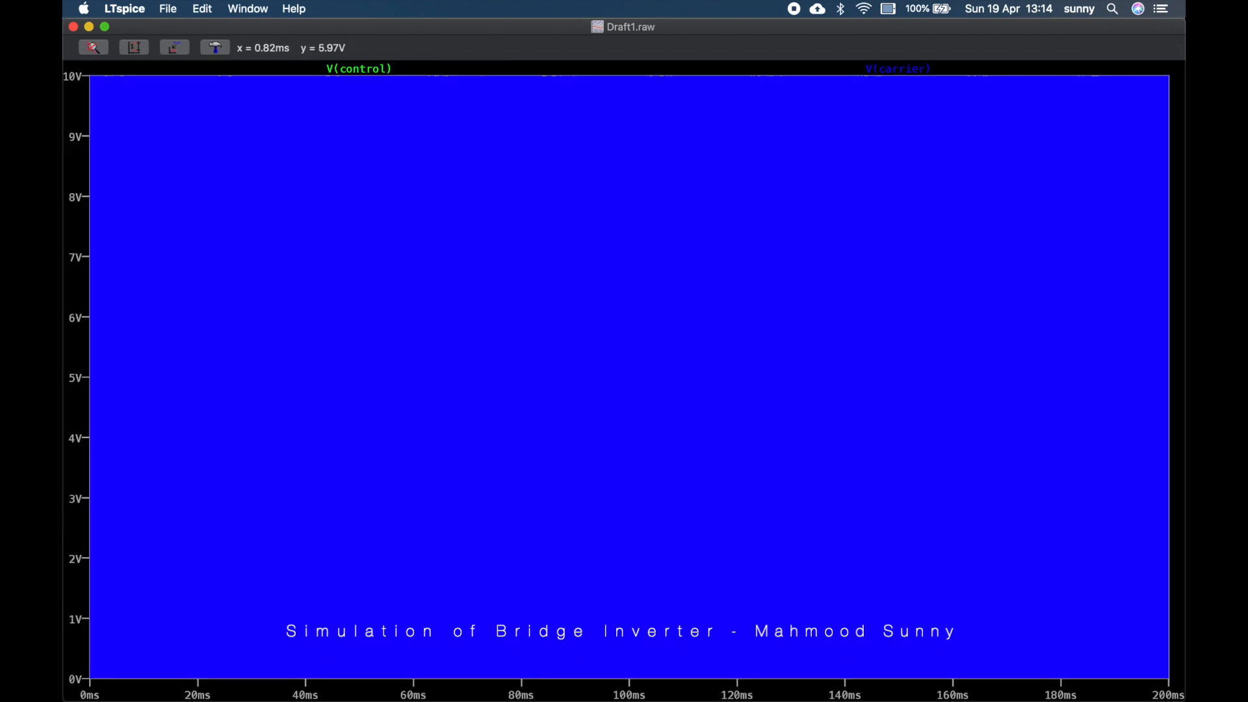
Zoom in and out on the plot to compare the control sine against the carrier
{"action": "left_click_drag", "start_coordinate": [91, 292], "coordinate": [402, 463]}
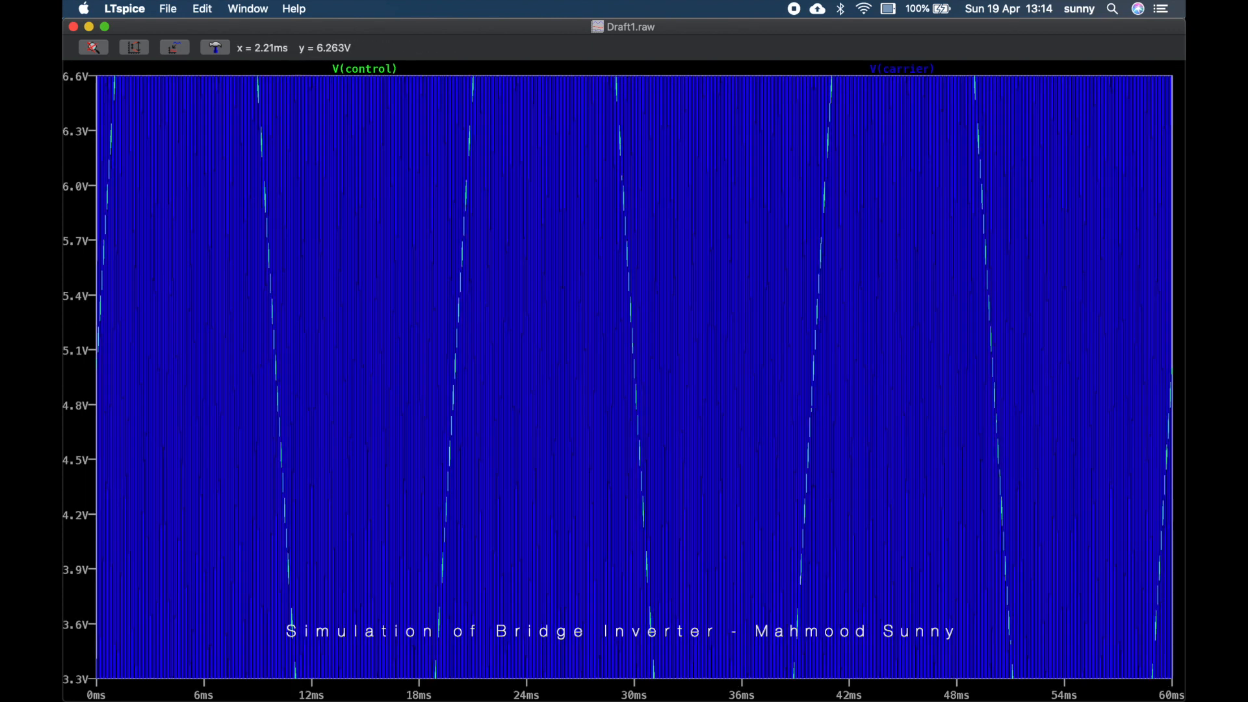
{"action": "left_click_drag", "start_coordinate": [99, 180], "coordinate": [532, 420]}
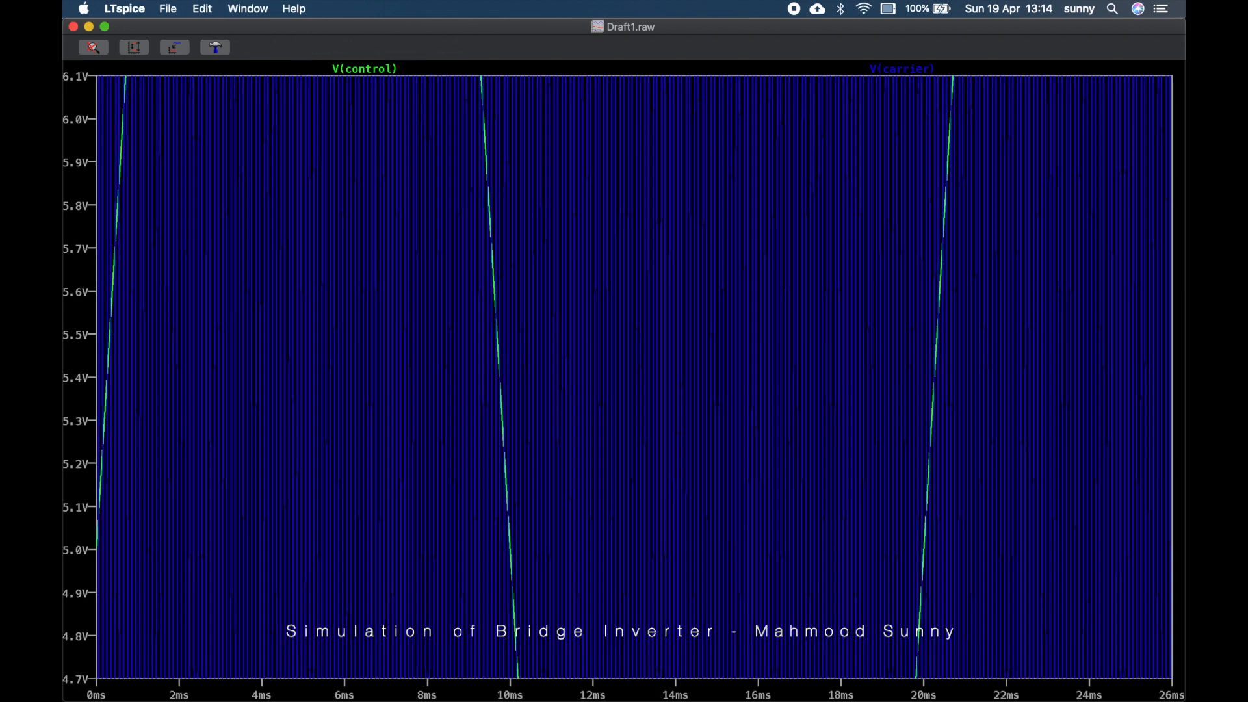
{"action": "left_click", "coordinate": [134, 47]}
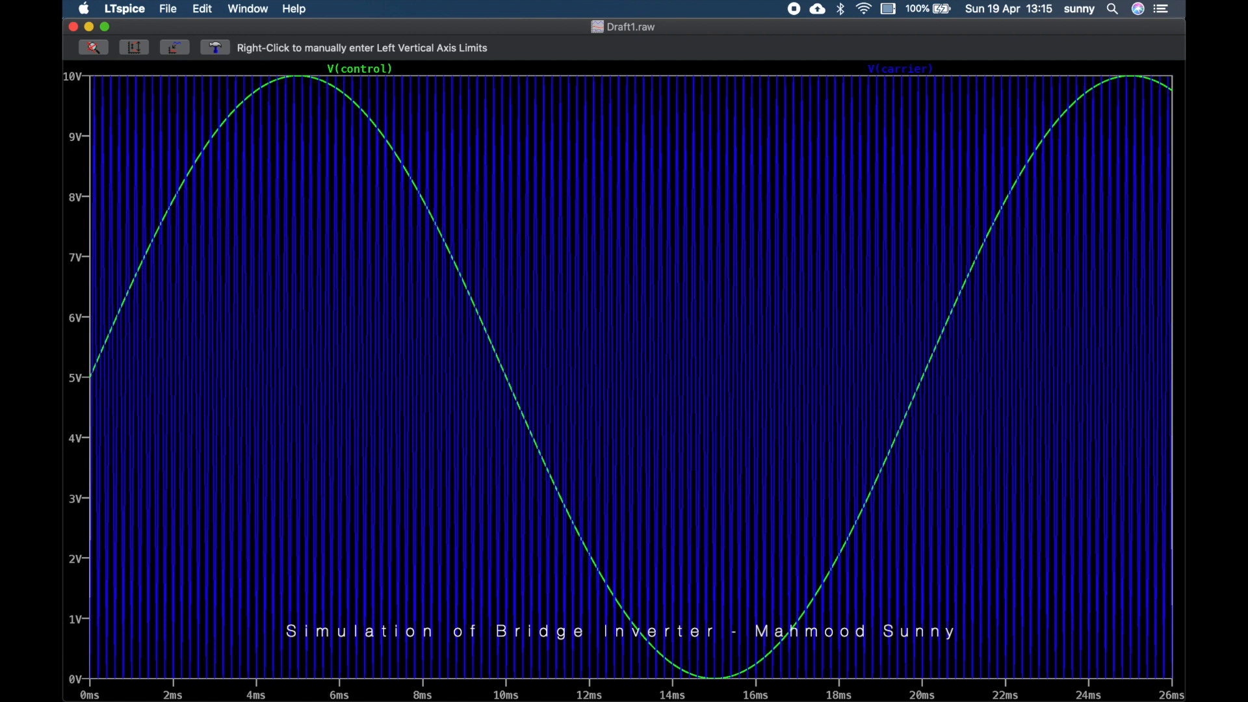
{"action": "left_click_drag", "start_coordinate": [91, 250], "coordinate": [511, 414]}
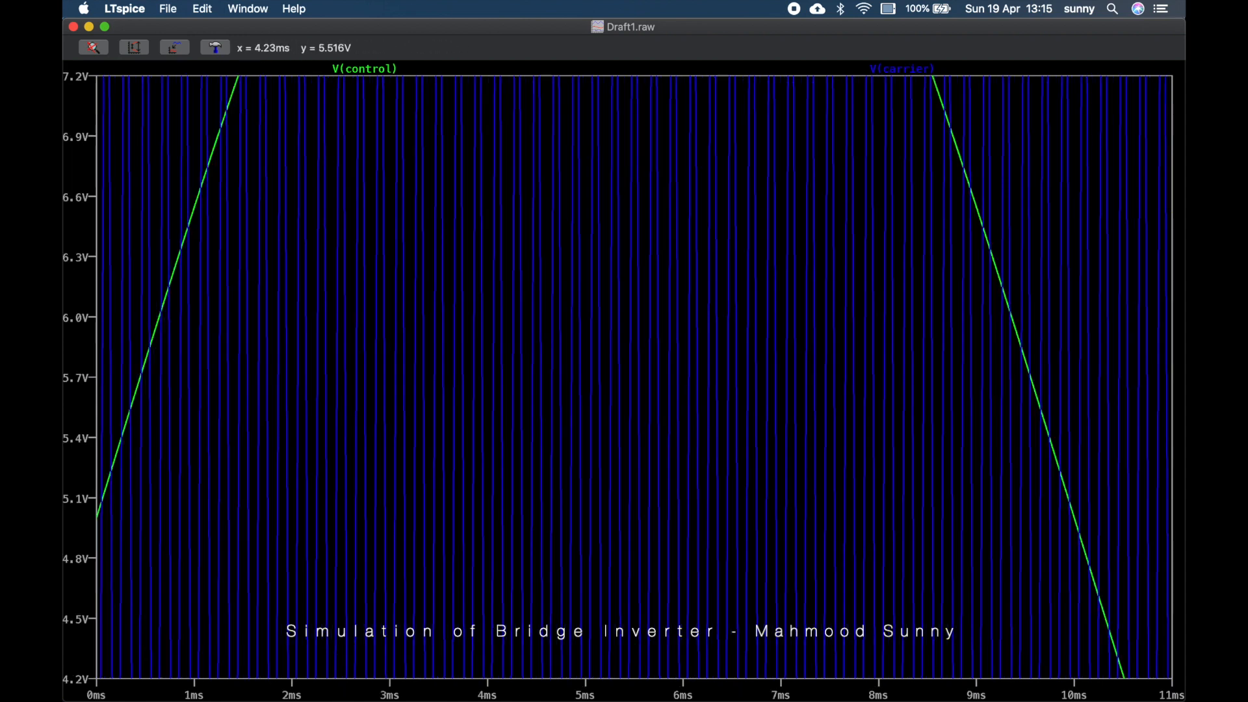
{"action": "left_click", "coordinate": [134, 48]}
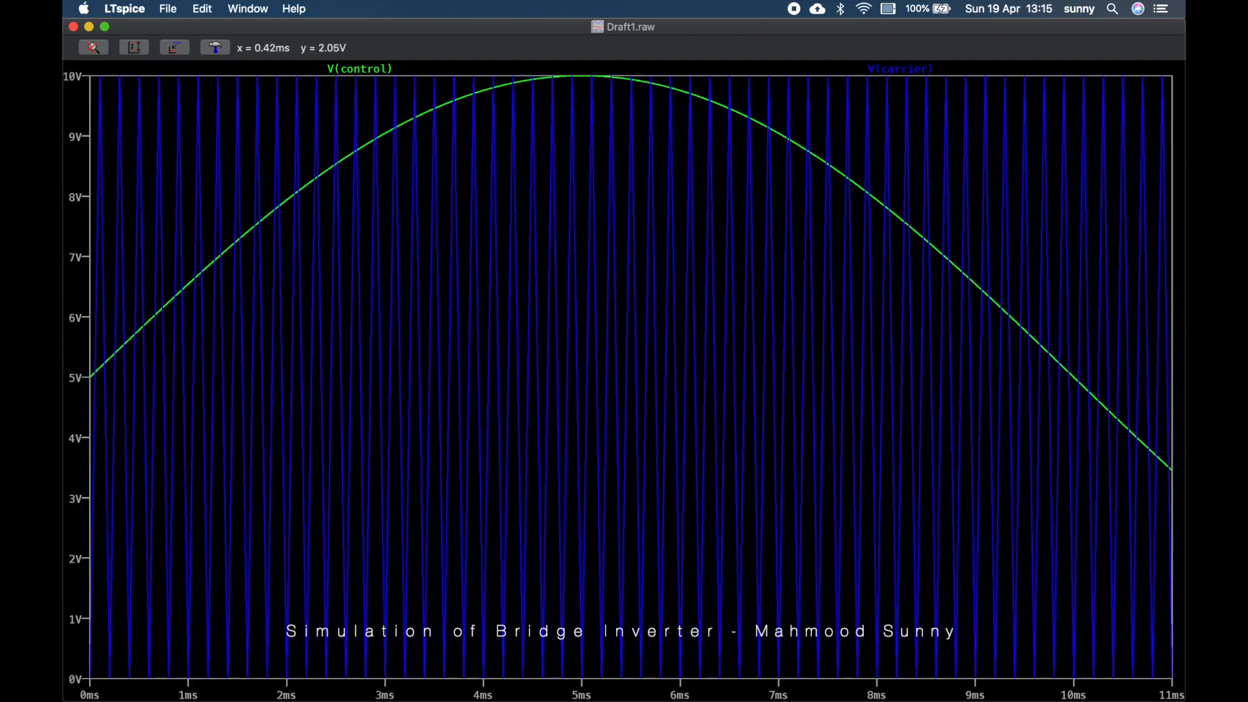
{"action": "left_click_drag", "start_coordinate": [92, 204], "coordinate": [455, 424]}
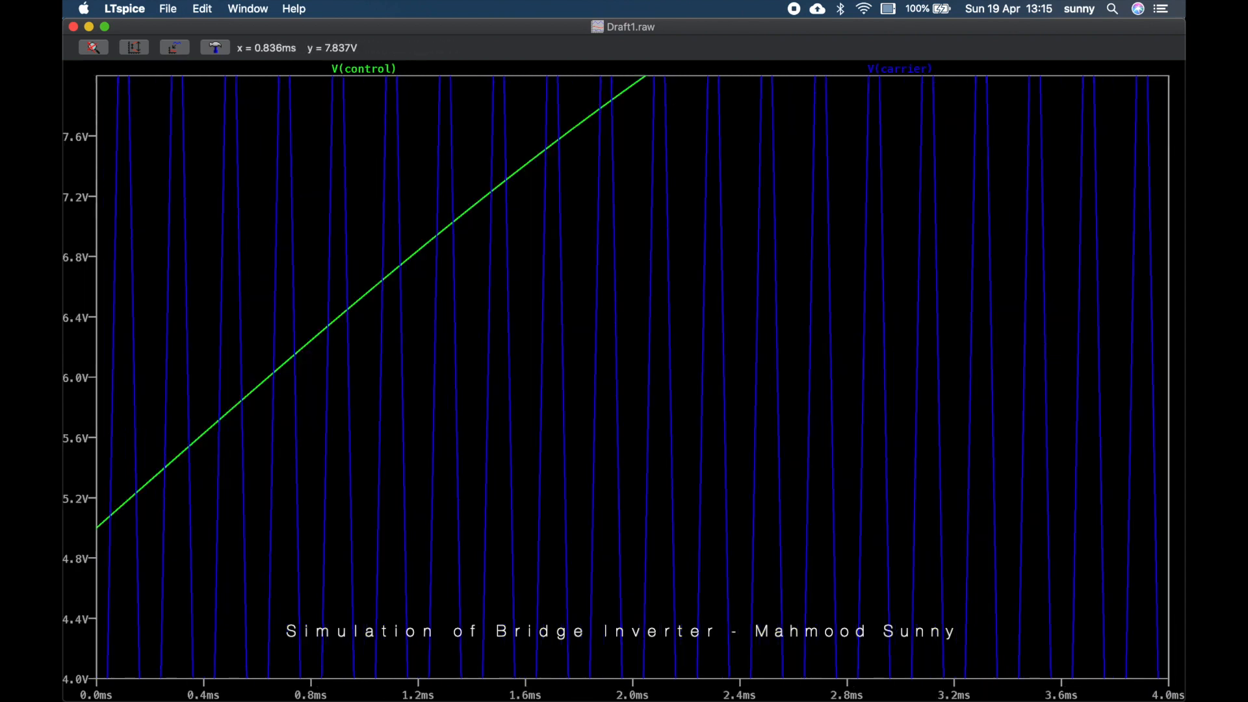
{"action": "left_click", "coordinate": [134, 48]}
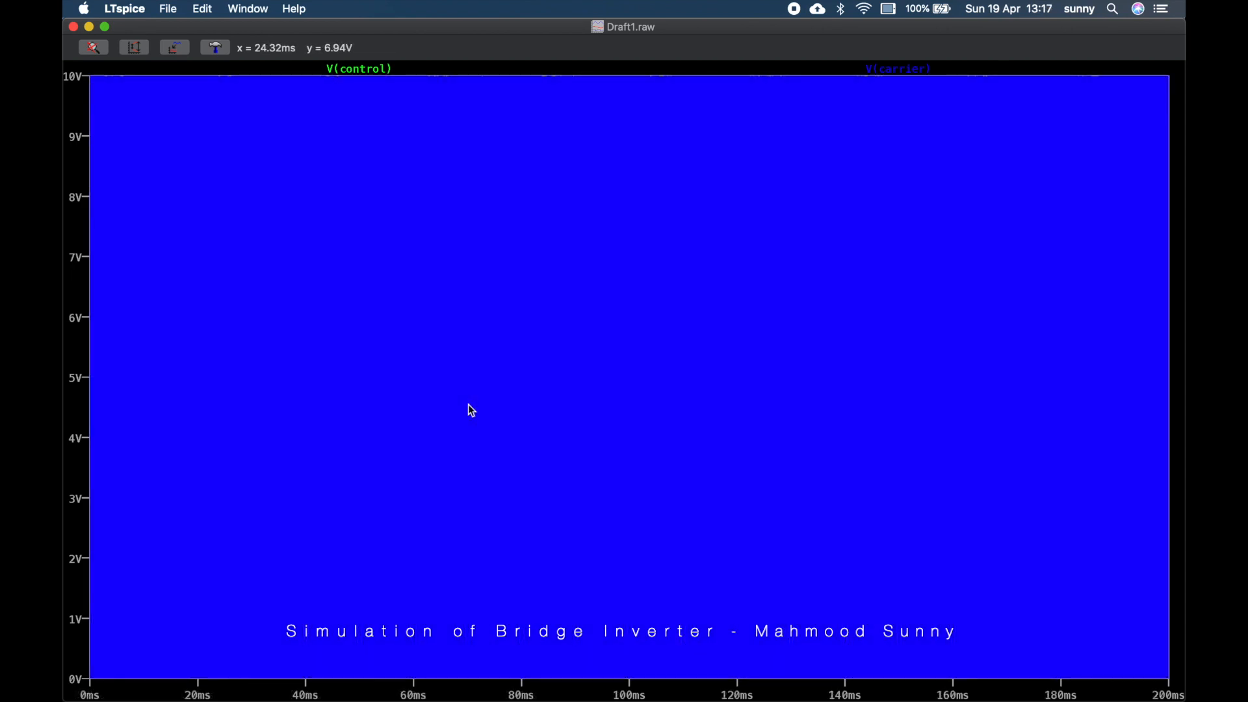
Plot the load voltage across R1 as a differential voltage between its two nodes
{"action": "key", "text": "super+grave"}
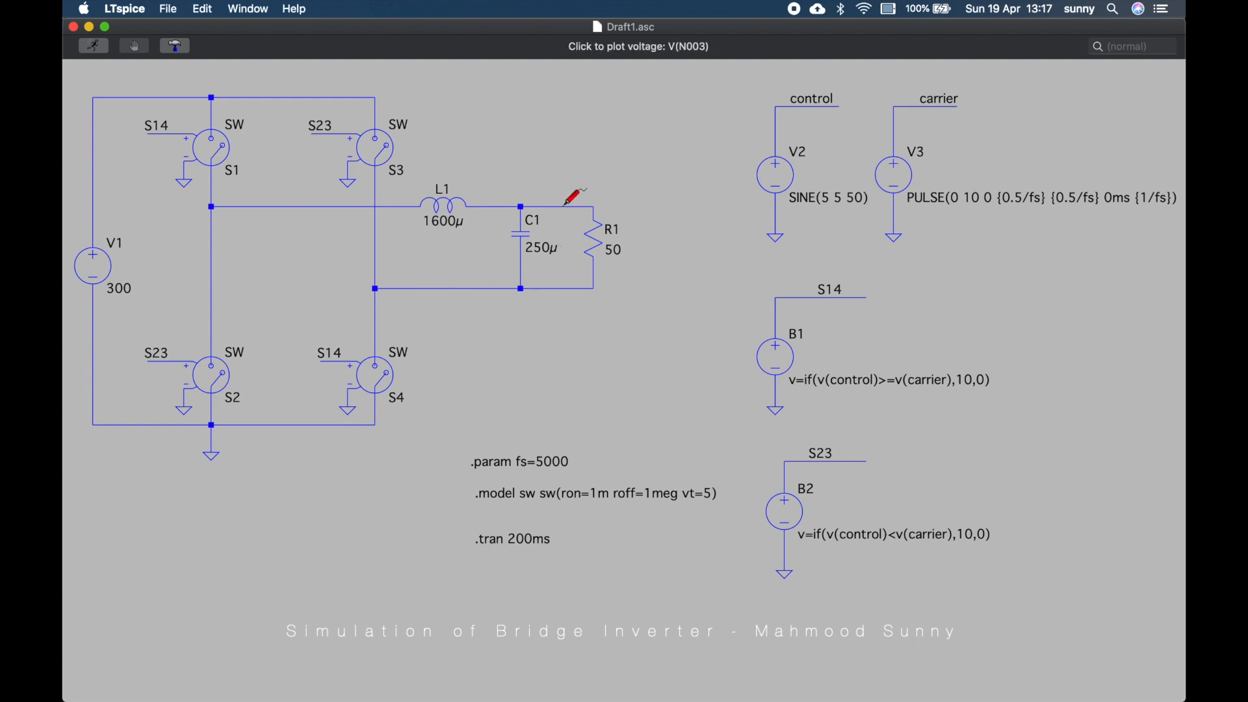
{"action": "left_click_drag", "start_coordinate": [565, 205], "coordinate": [554, 289]}
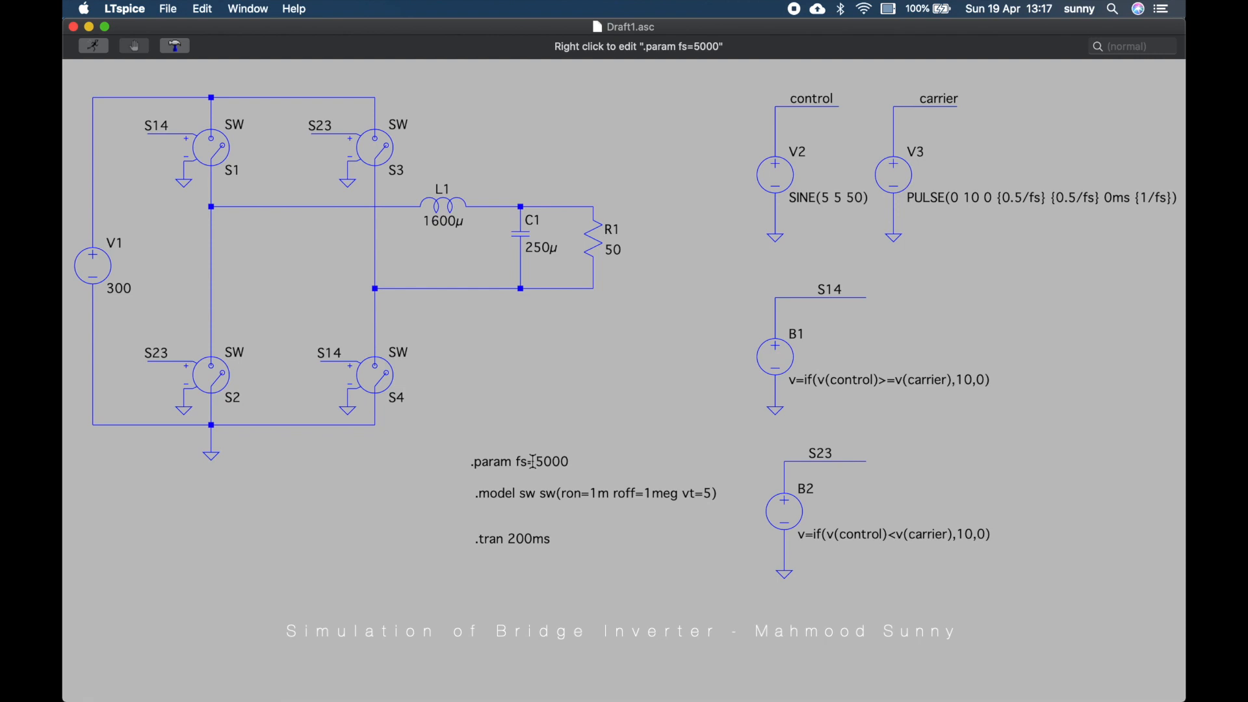
{"action": "key", "text": "super+grave"}
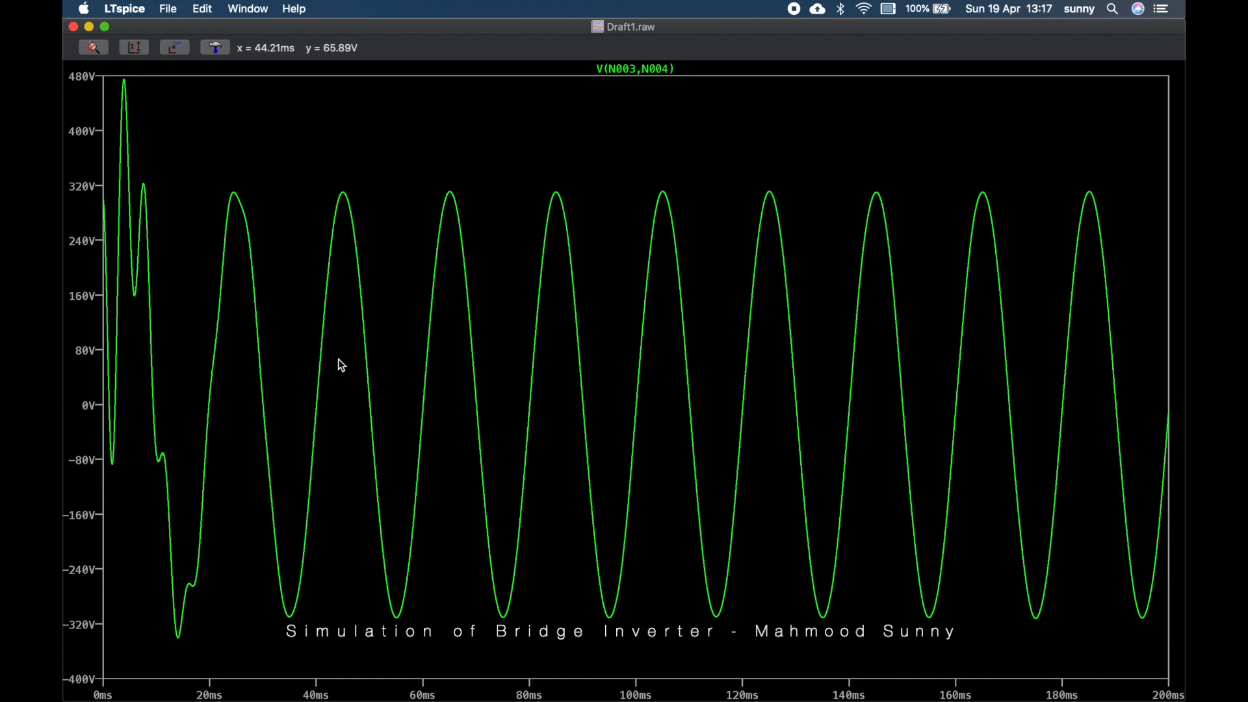
Set the switching frequency parameter fs to 500 and rerun the simulation to view the load voltage
{"action": "key", "text": "super+grave"}
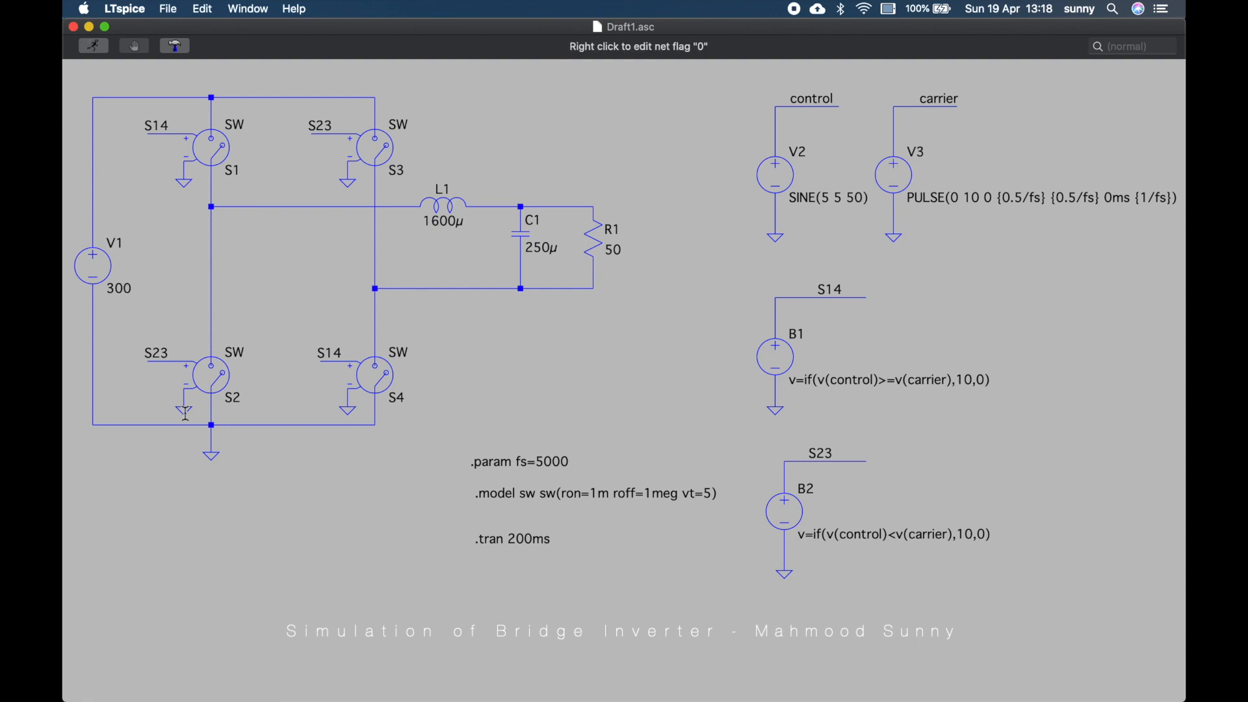
{"action": "key", "text": "super+grave"}
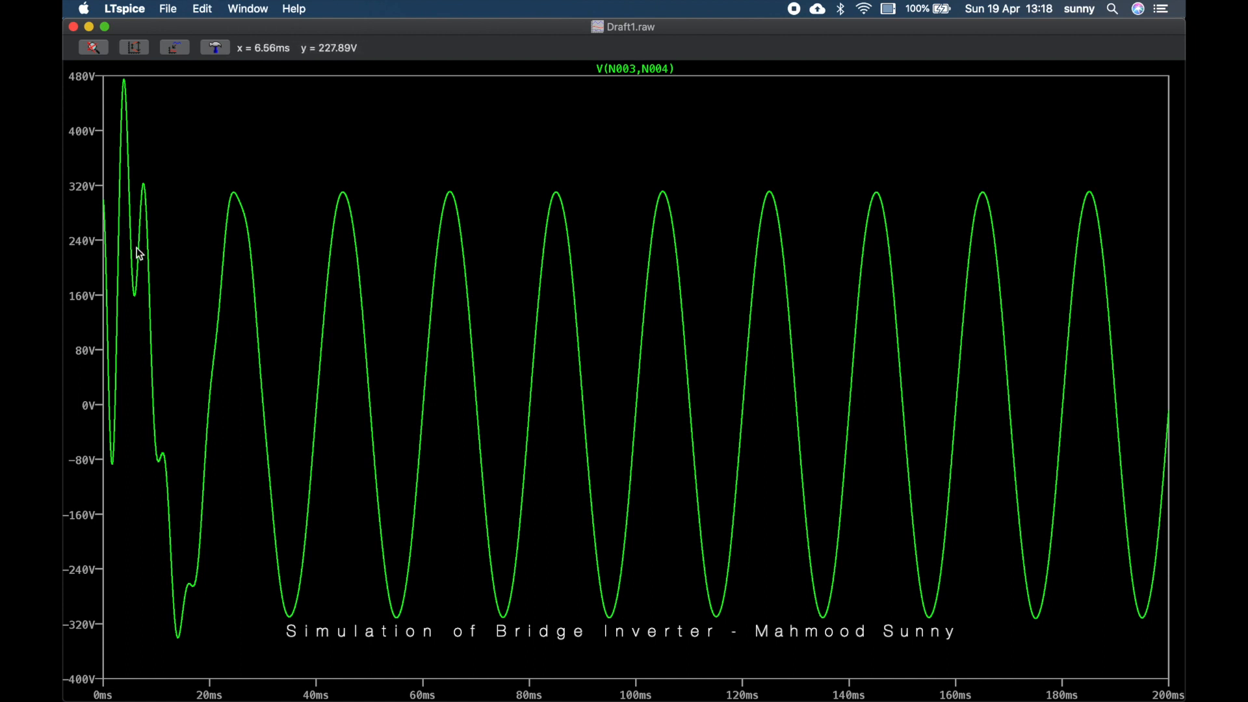
{"action": "key", "text": "super+grave"}
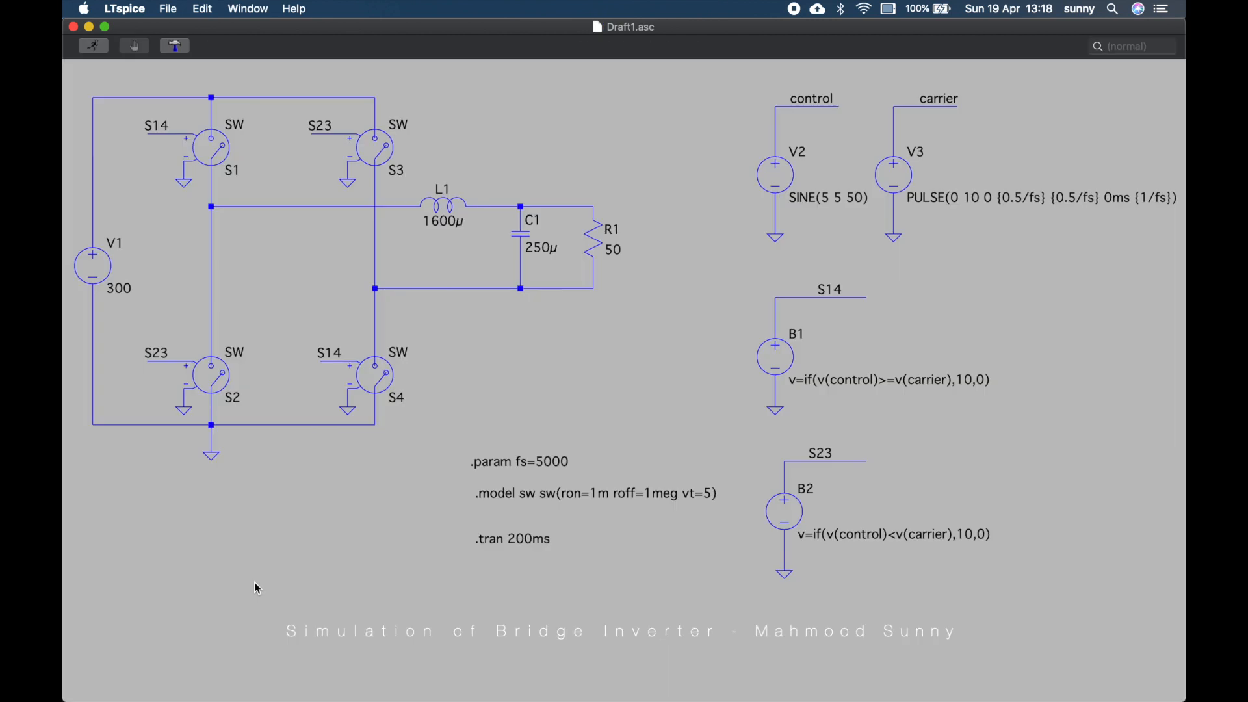
{"action": "right_click", "coordinate": [549, 465]}
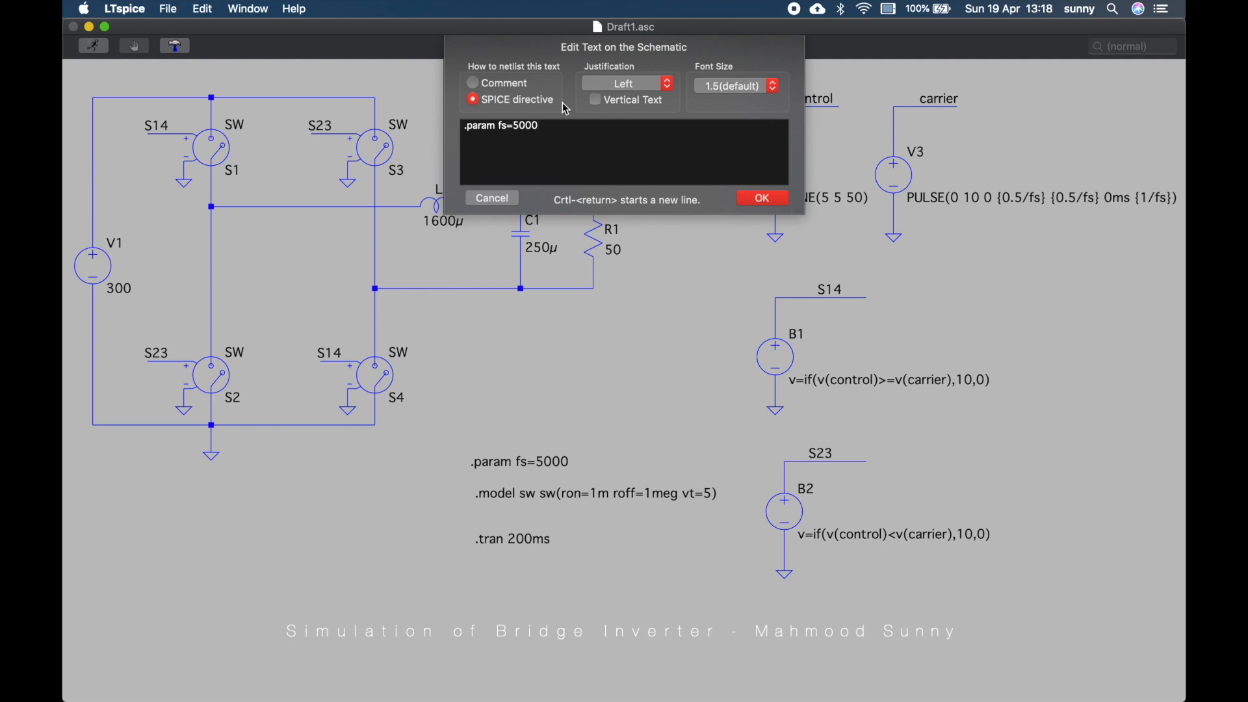
{"action": "key", "text": "BackSpace"}
{"action": "left_click", "coordinate": [763, 199]}
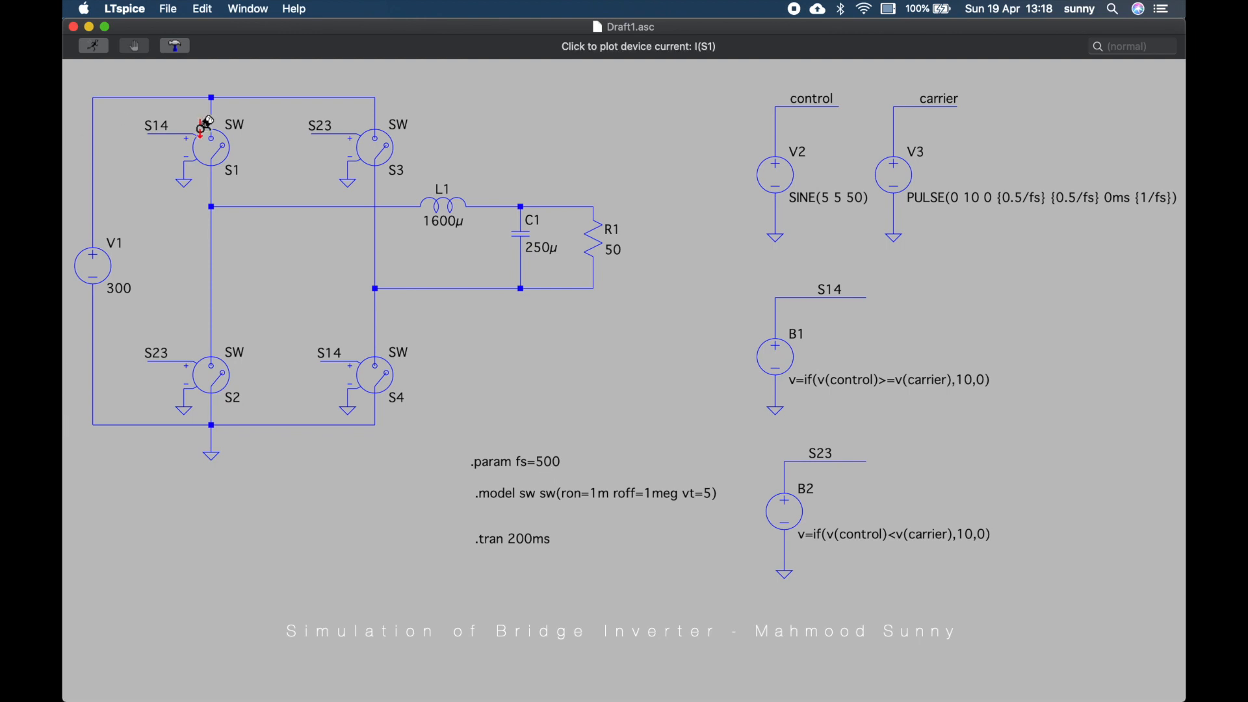
{"action": "left_click", "coordinate": [103, 52]}
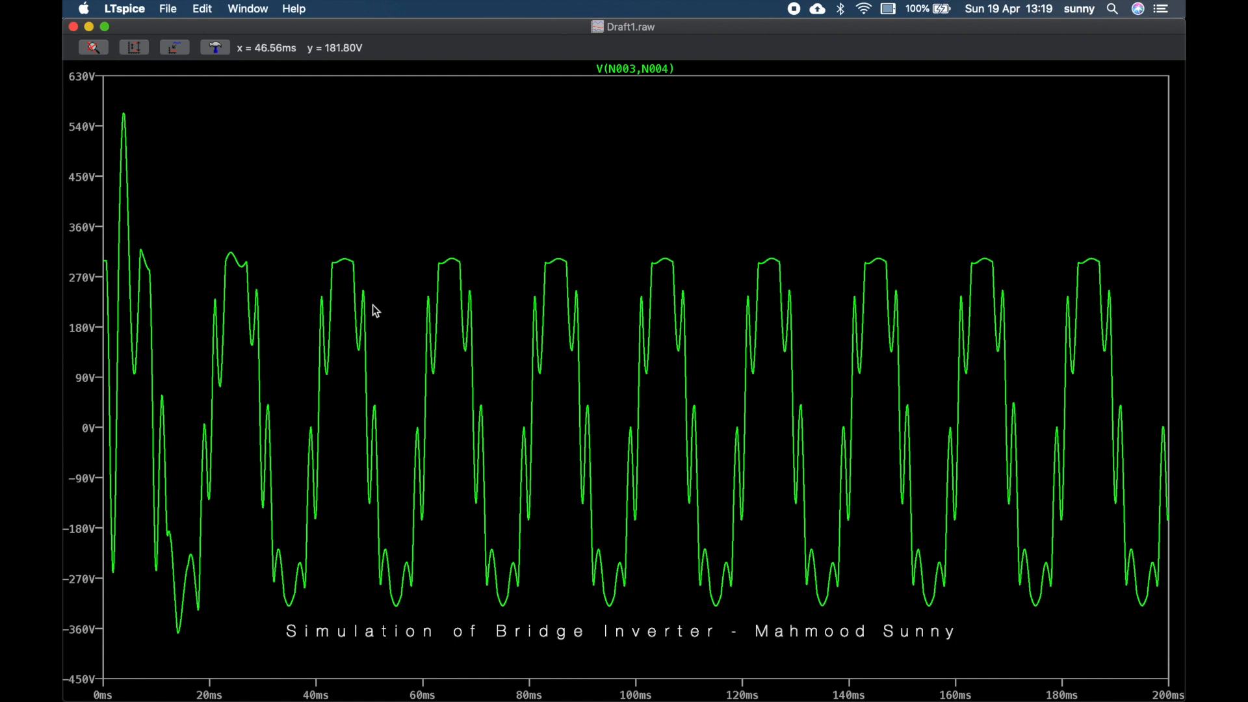
{"action": "key", "text": "super+grave"}
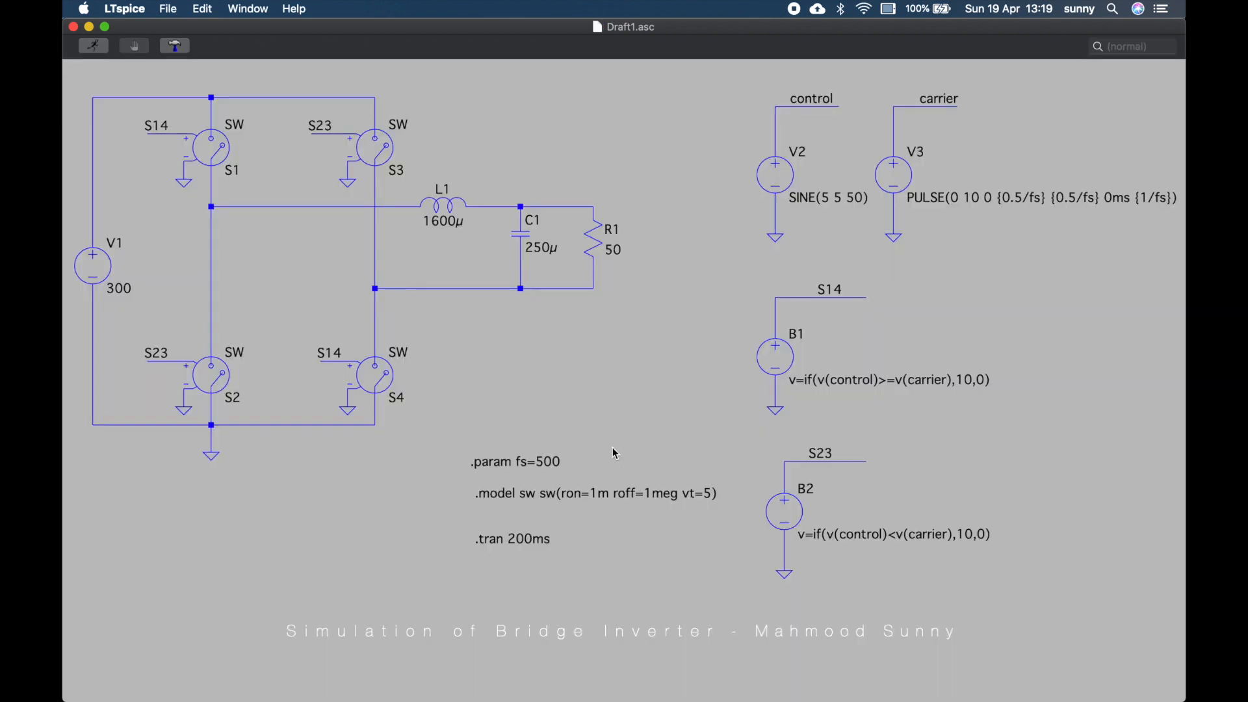